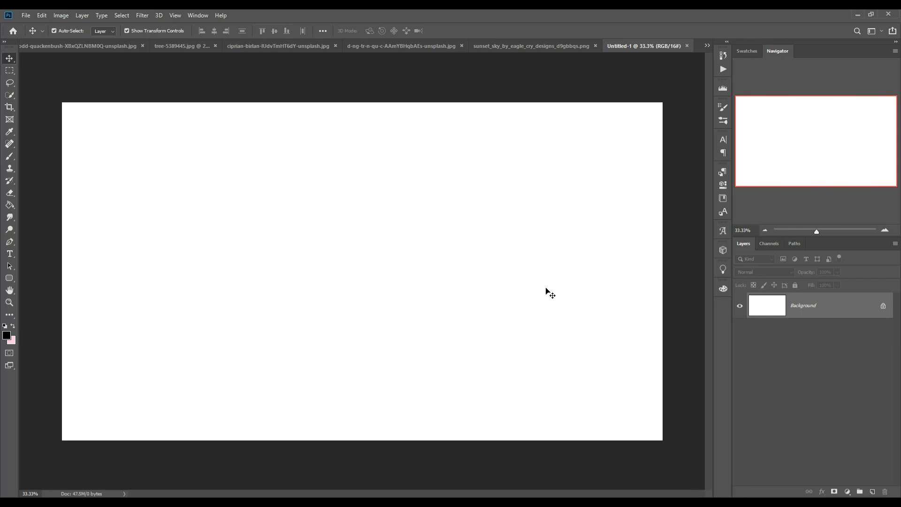
Go through the open source images and bring lake-2822394.jpg to the front
click(516, 46)
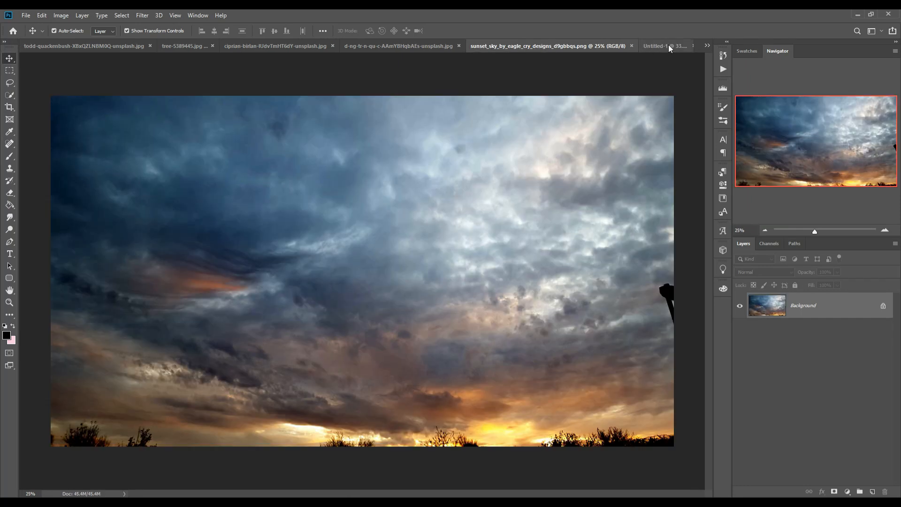
click(671, 45)
click(707, 45)
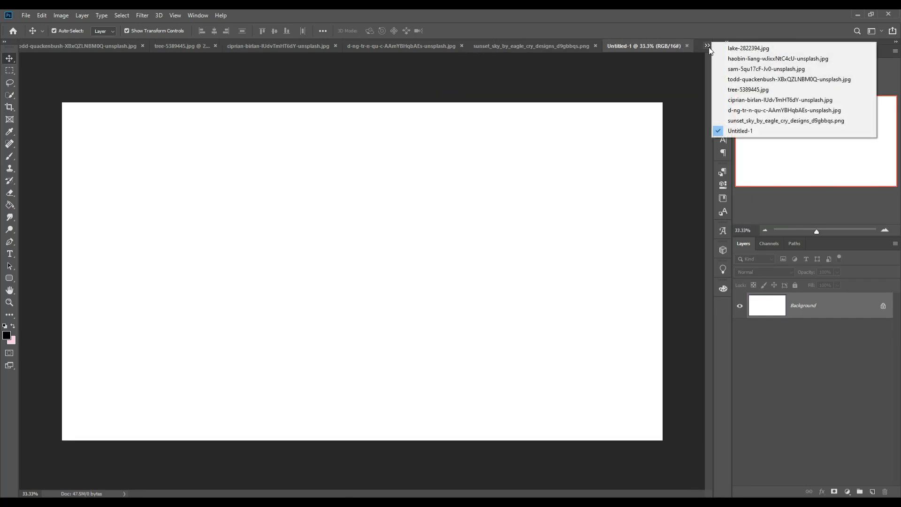
click(740, 48)
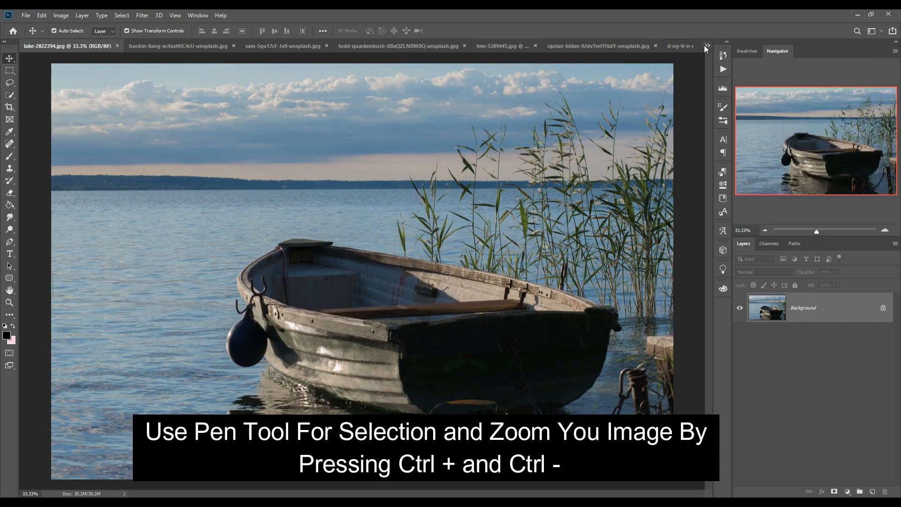
Start a Pen tool path along the boat's lower hull edge, running from beneath the stern towards the round buoy
click(10, 243)
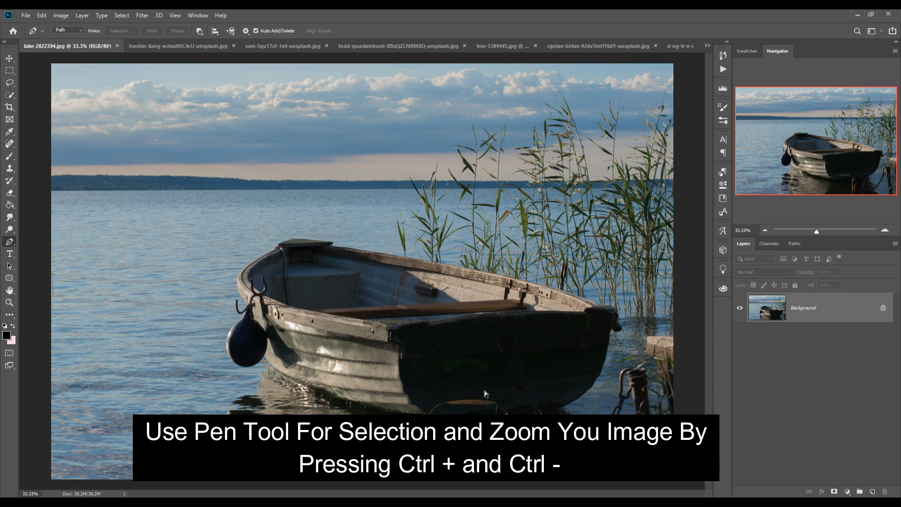
key(ctrl+plus)
key(ctrl+plus)
key(ctrl+plus)
key(ctrl+plus)
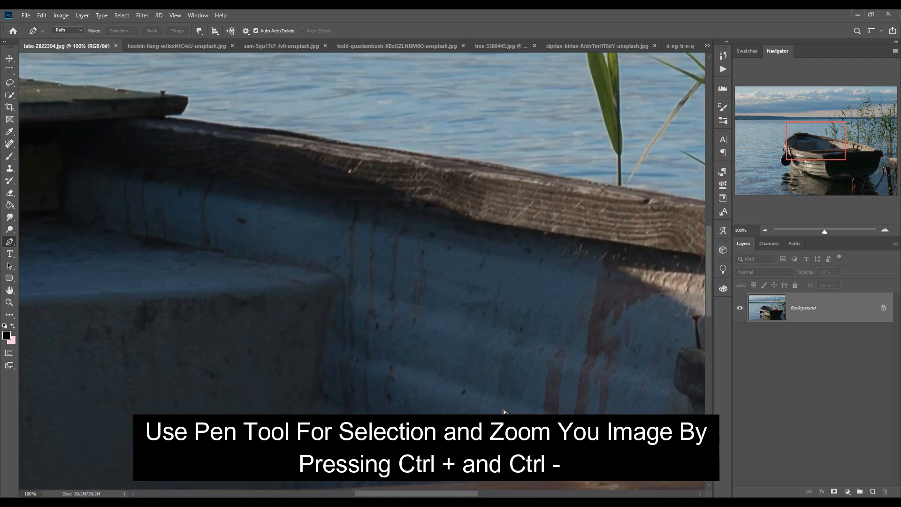
key(space)
drag(482, 424, 499, 125)
drag(505, 266, 298, 221)
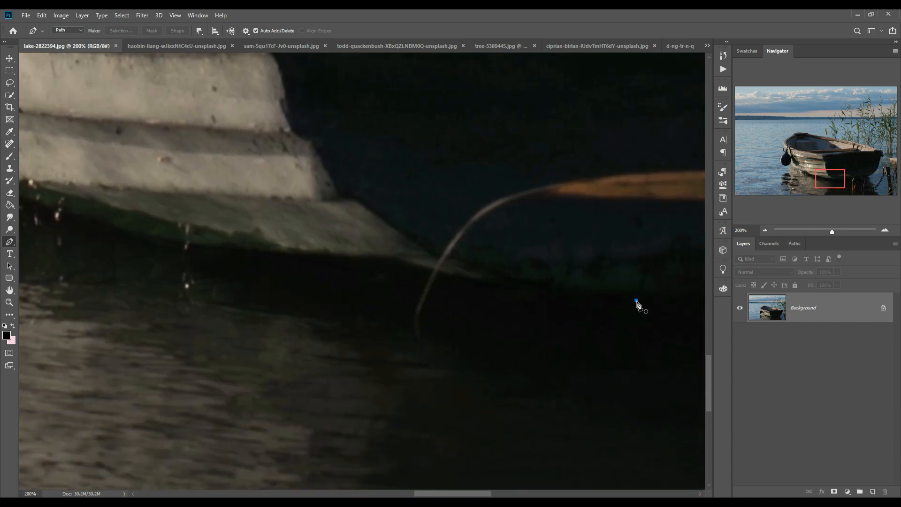
click(636, 301)
click(67, 216)
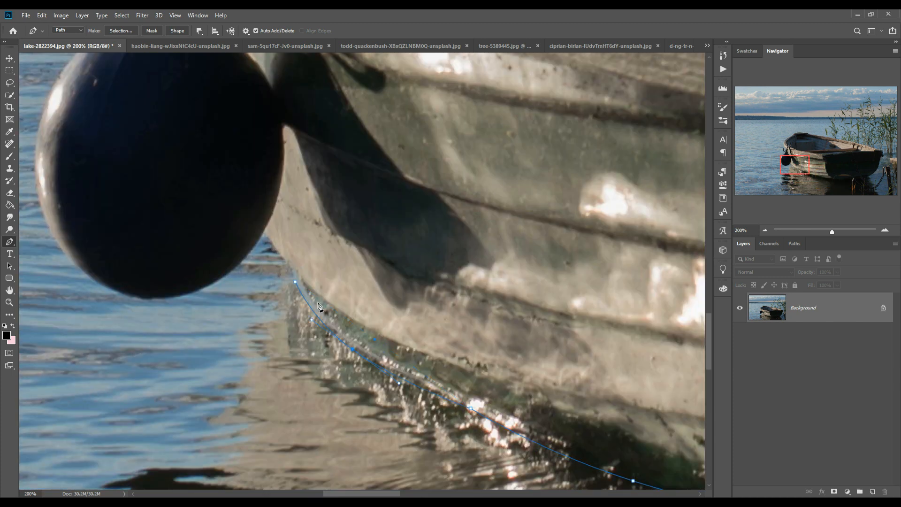
click(99, 280)
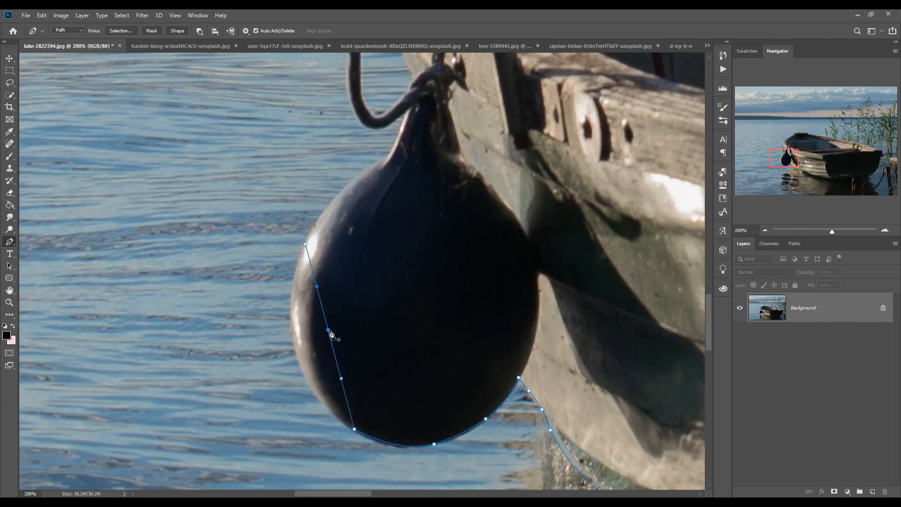
Continue the path around the outer edge of the buoy and the curved metal hook above it
click(293, 337)
click(305, 245)
click(322, 213)
click(345, 187)
click(410, 315)
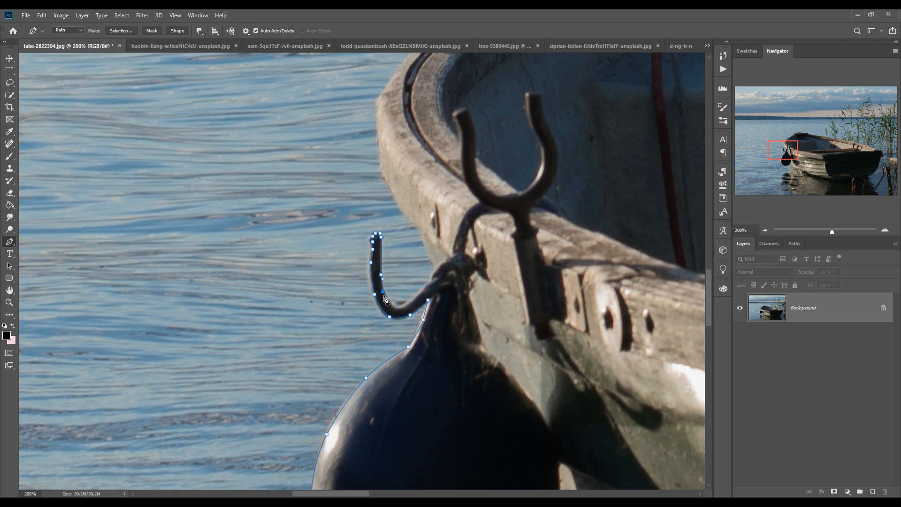
click(369, 318)
click(382, 306)
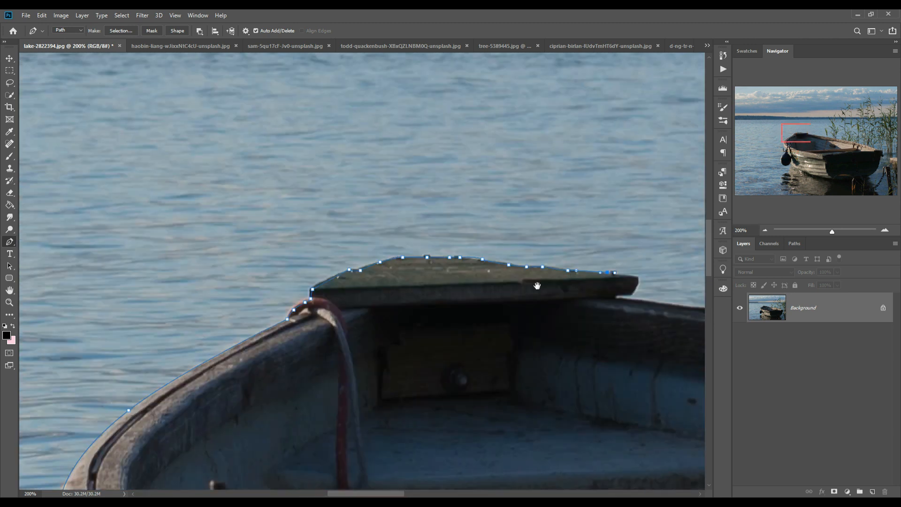
Continue the path along the boat's bow and upper rim, around the stern corner and down the hull
click(251, 179)
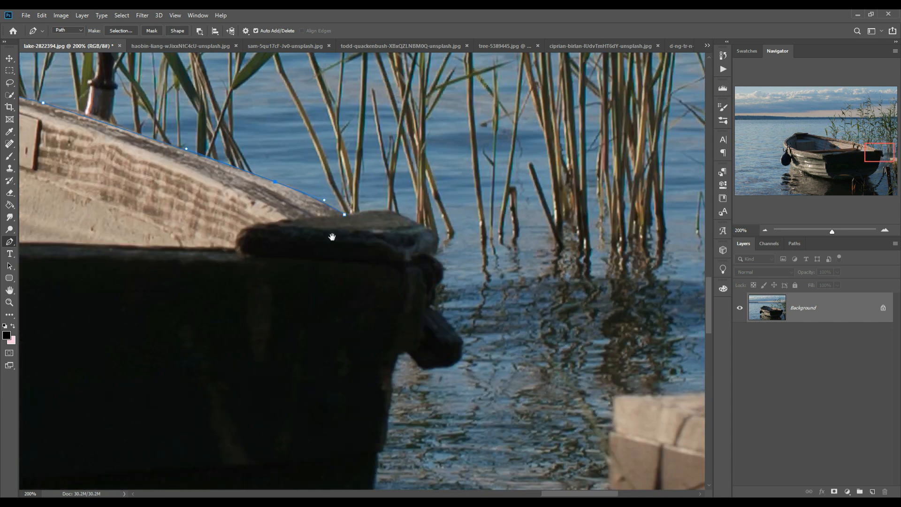
click(430, 252)
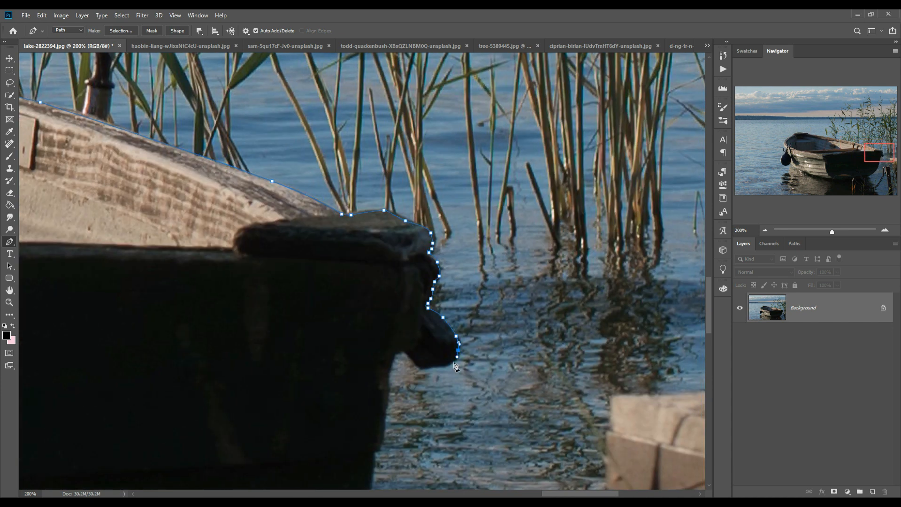
click(456, 315)
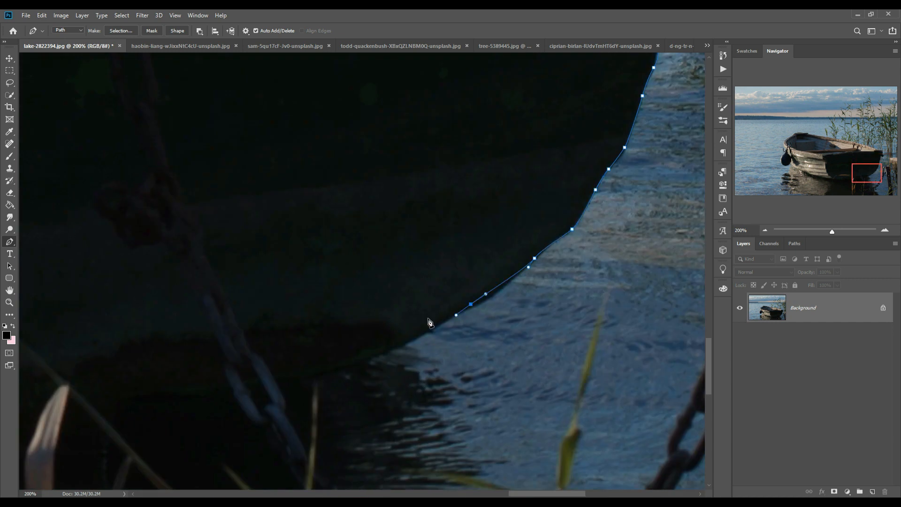
Convert the finished path around the boat into a selection
right_click(360, 89)
click(397, 126)
click(122, 15)
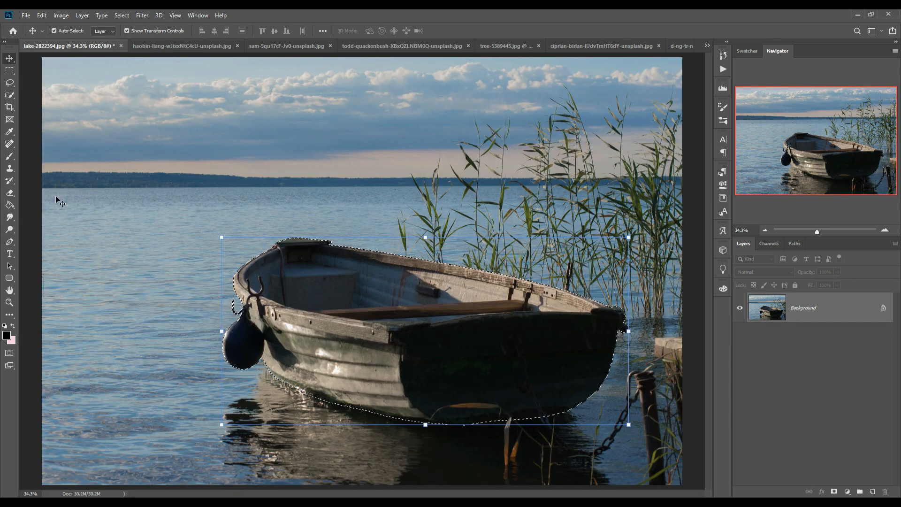
Select the sea below the hills in sam-5qu17cF-Jv0-unsplash.jpg with a rectangular marquee and bring it into Untitled-1
click(708, 46)
click(723, 114)
click(708, 46)
click(726, 100)
click(708, 45)
click(729, 89)
click(707, 46)
click(727, 78)
click(61, 46)
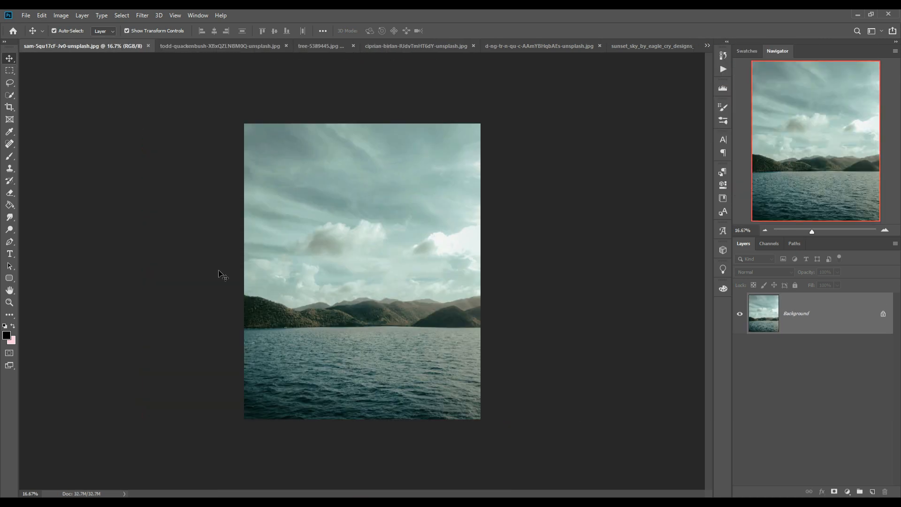
key(m)
drag(243, 327, 483, 422)
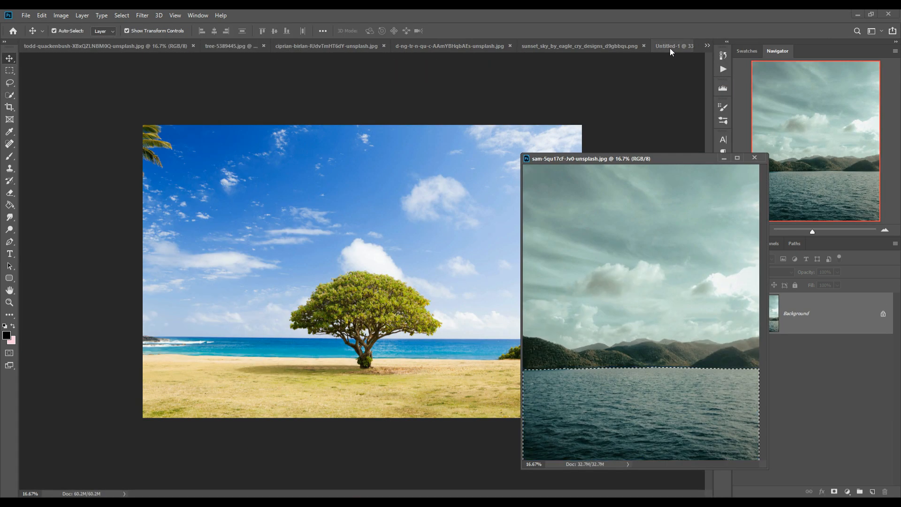
click(670, 46)
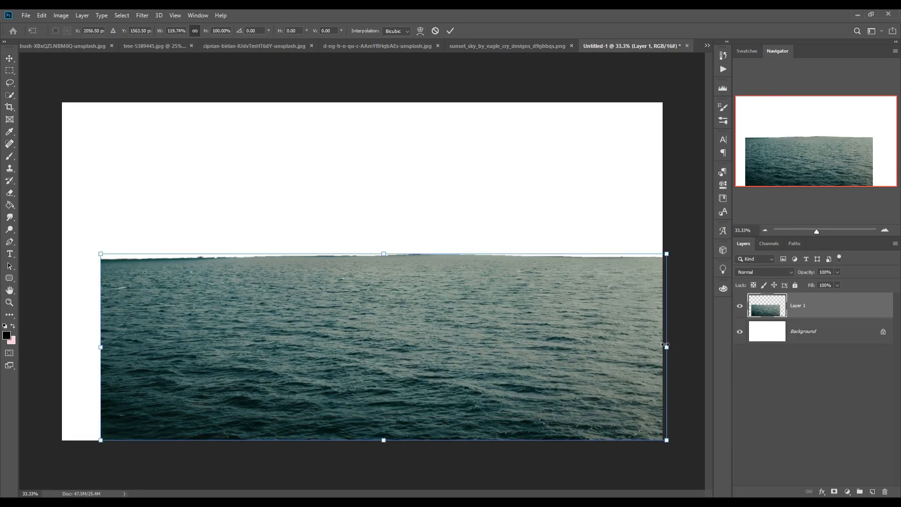
Stretch the sea layer across the full canvas width and reshape its horizon edge with a transform
drag(101, 346, 61, 346)
key(Return)
click(141, 15)
mouse_move(41, 16)
mouse_move(71, 232)
click(167, 288)
drag(599, 269, 601, 278)
drag(62, 254, 61, 249)
key(Return)
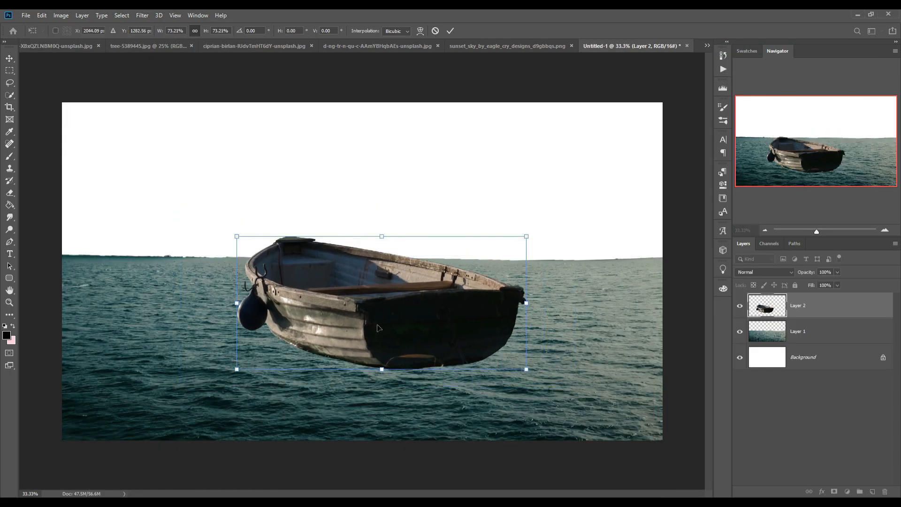
Flip the boat horizontally, then scale it down and reposition it on the sea
key(Return)
click(42, 15)
mouse_move(71, 231)
click(179, 331)
drag(527, 237, 516, 241)
drag(379, 334, 372, 322)
drag(510, 234, 479, 245)
drag(393, 305, 403, 305)
drag(493, 246, 475, 276)
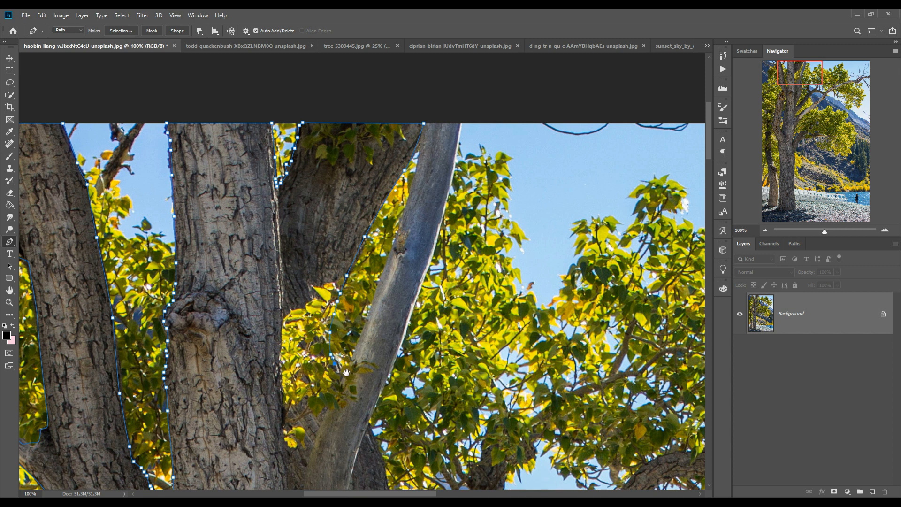
Trace the tree's upper trunks and the edge of its bare pale branch with the Pen tool in the haobin-liang image
drag(346, 372, 347, 257)
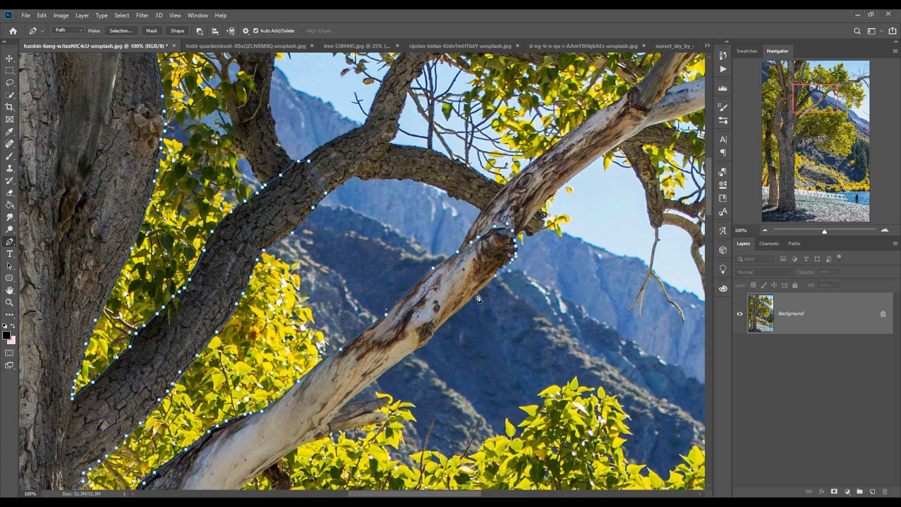
click(468, 300)
click(435, 330)
click(418, 346)
click(396, 362)
click(365, 388)
click(352, 396)
click(342, 403)
click(340, 405)
Continue the tree path around the short side twigs and down the bare branch's underside to the main trunk
click(425, 244)
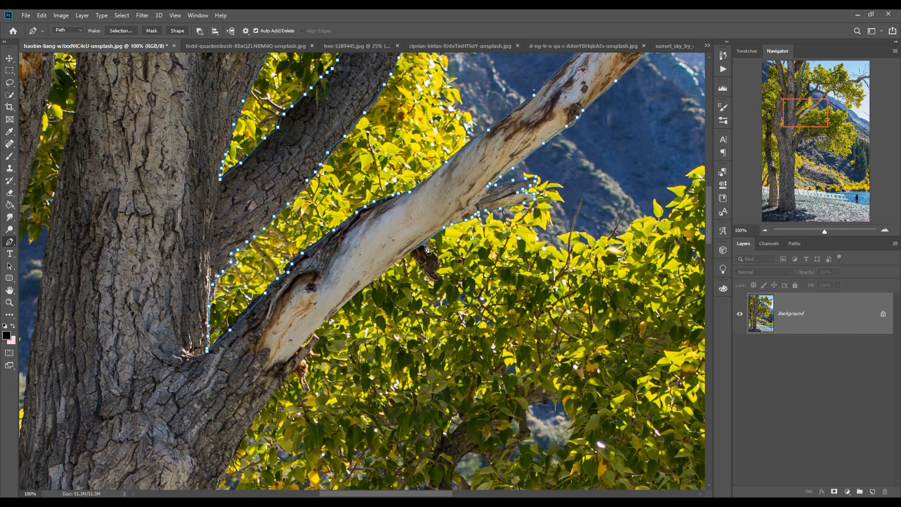
click(435, 277)
click(418, 260)
click(376, 278)
click(353, 228)
click(316, 292)
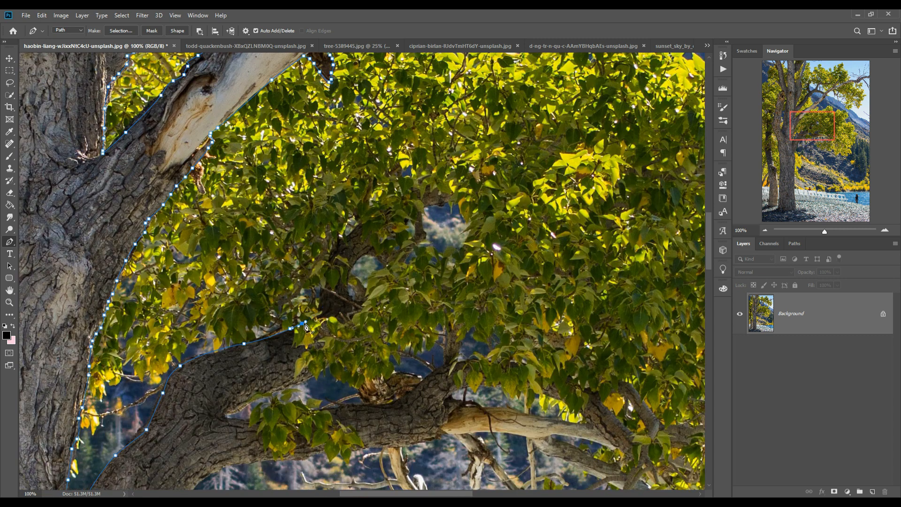
Finish the path around the lower leafy branch and trunk, and make a new anti-aliased selection with 0 pixels feather
click(361, 304)
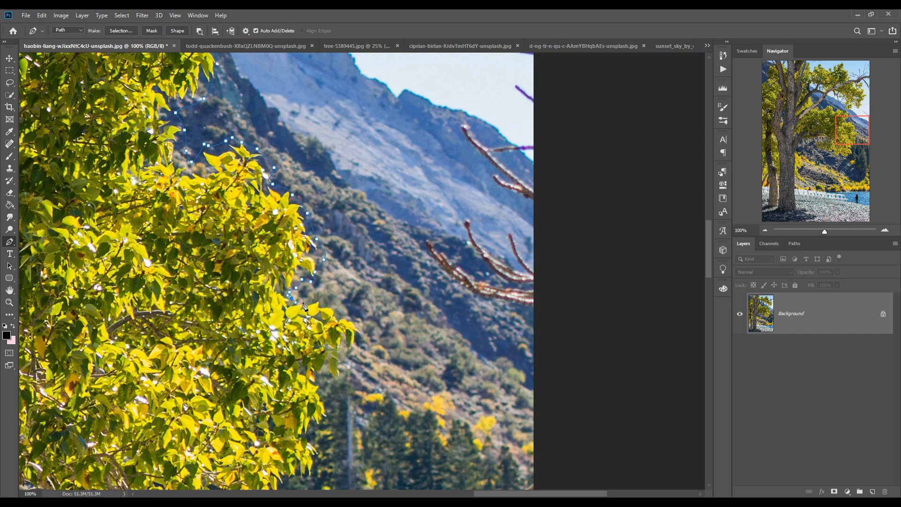
click(395, 330)
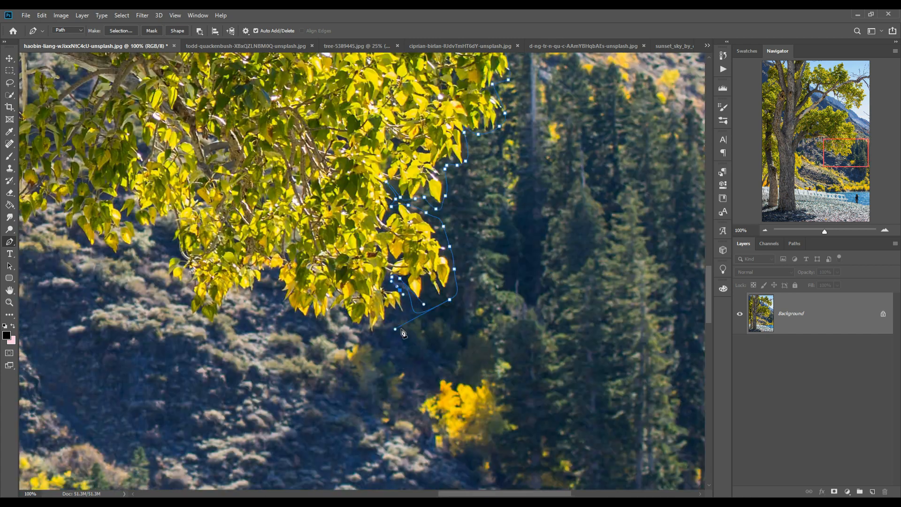
click(442, 161)
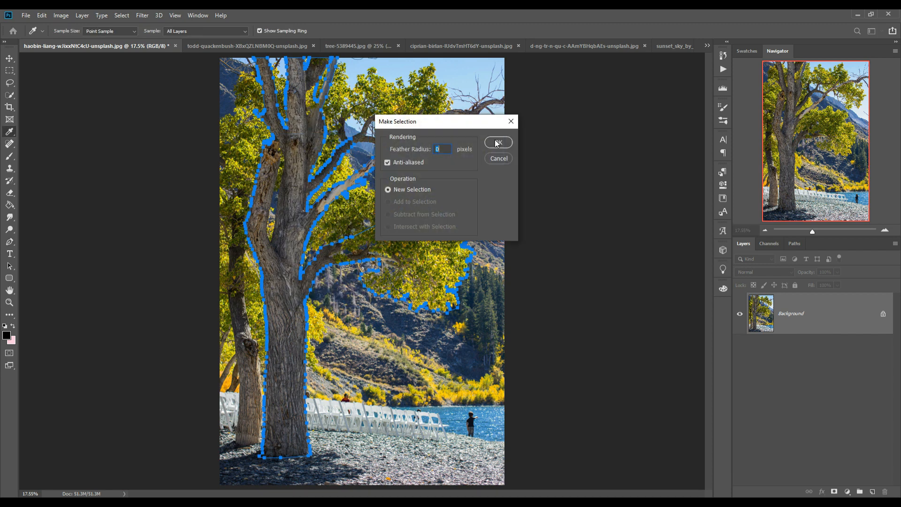
click(497, 142)
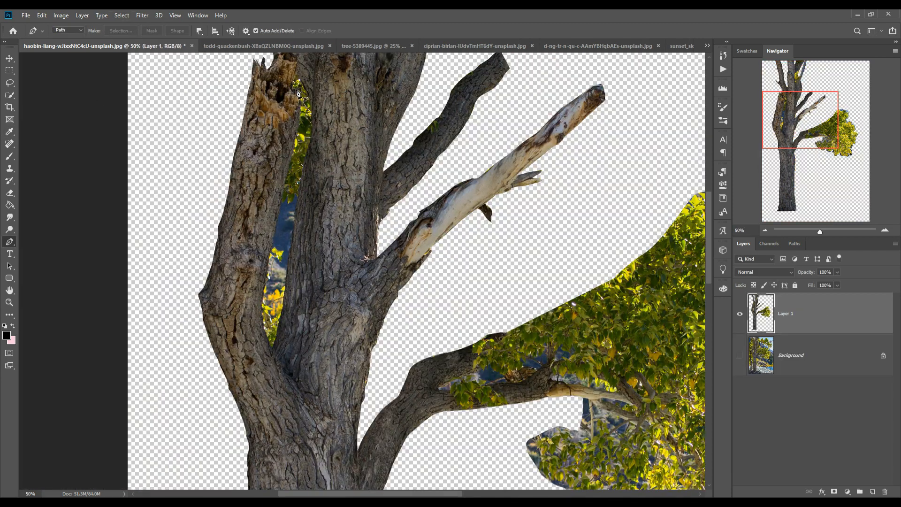
Outline the leftover background in the gap between the broken trunk and main trunk, convert it to a selection and delete it
click(310, 129)
click(303, 168)
click(291, 252)
click(282, 323)
click(272, 350)
click(262, 334)
right_click(289, 163)
click(310, 204)
key(Delete)
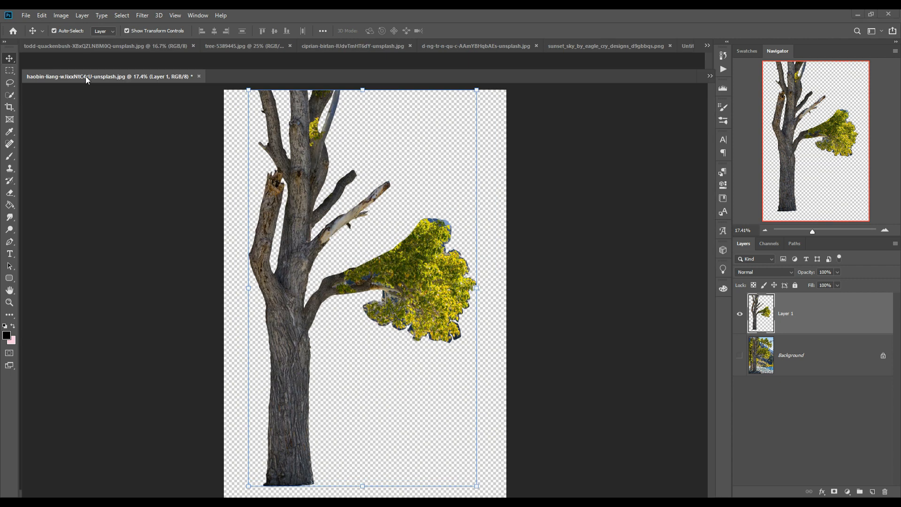
Place the cut-out tree in Untitled-1 and enlarge it so that it stands in the boat
drag(86, 80, 728, 105)
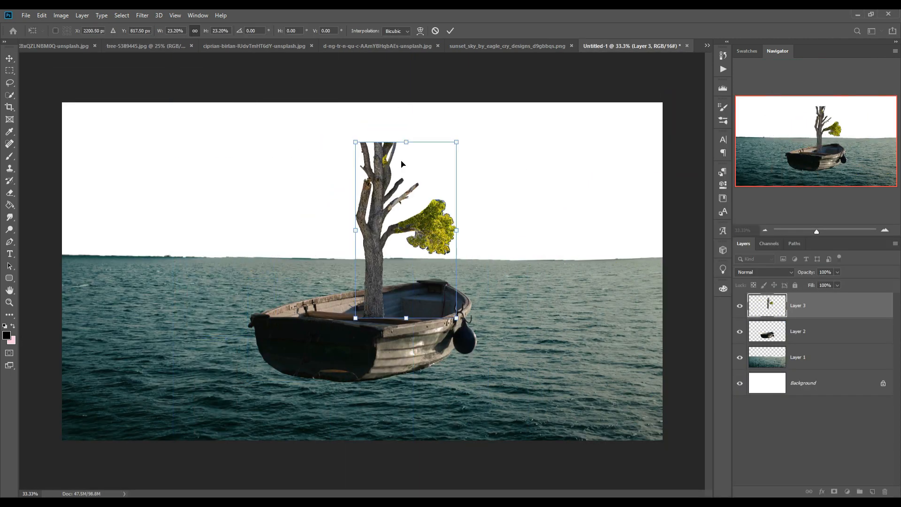
drag(406, 142, 406, 94)
drag(375, 293, 380, 311)
drag(412, 111, 412, 55)
drag(387, 277, 399, 306)
drag(424, 83, 425, 73)
drag(398, 292, 400, 282)
key(Return)
Scale down the boat and tree layers together and shift them on the sea
click(807, 331)
shift+click(808, 306)
drag(510, 62, 476, 104)
drag(363, 335, 350, 332)
click(450, 31)
Scale only the tree to 105.72% and lower its trunk base over the boat's hull
click(807, 305)
drag(390, 355, 389, 369)
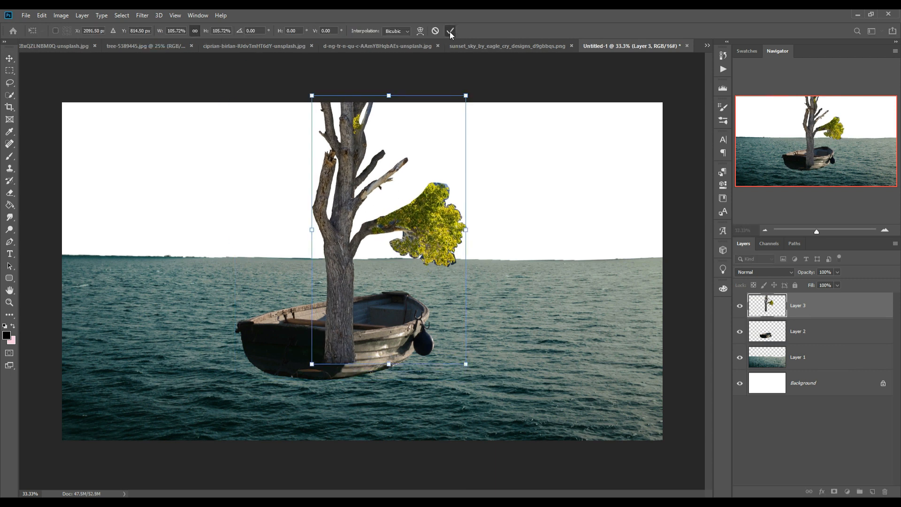
click(450, 31)
Add a layer mask to the tree layer and brush black over the lower edge of the trunk
click(834, 491)
click(9, 157)
key(ctrl+plus)
key(ctrl+plus)
drag(319, 441, 371, 257)
click(13, 326)
drag(288, 383, 394, 371)
Raise the brush opacity to 100% and mask out the trunk where it overlaps the hull, using a smaller brush near the rim
click(216, 31)
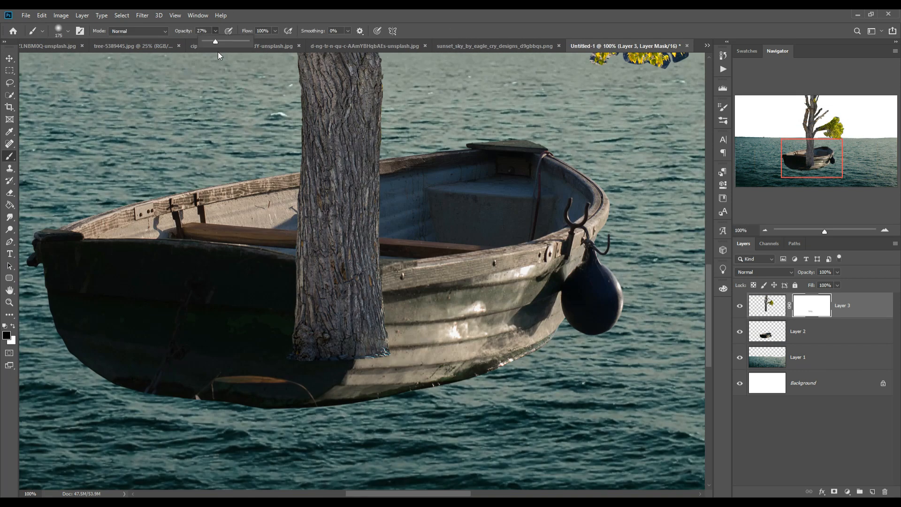
drag(216, 42, 251, 43)
drag(371, 352, 329, 346)
key(bracketleft)
key(bracketleft)
key(bracketleft)
key(bracketleft)
key(bracketleft)
mouse_move(328, 289)
mouse_down()
mouse_move(306, 290)
mouse_move(366, 291)
mouse_up()
Reduce the tree layer's opacity to 65% and refine the mask along the boat's rim with a smaller brush
click(838, 273)
drag(839, 283, 823, 283)
drag(331, 270, 363, 283)
key(bracketleft)
key(x)
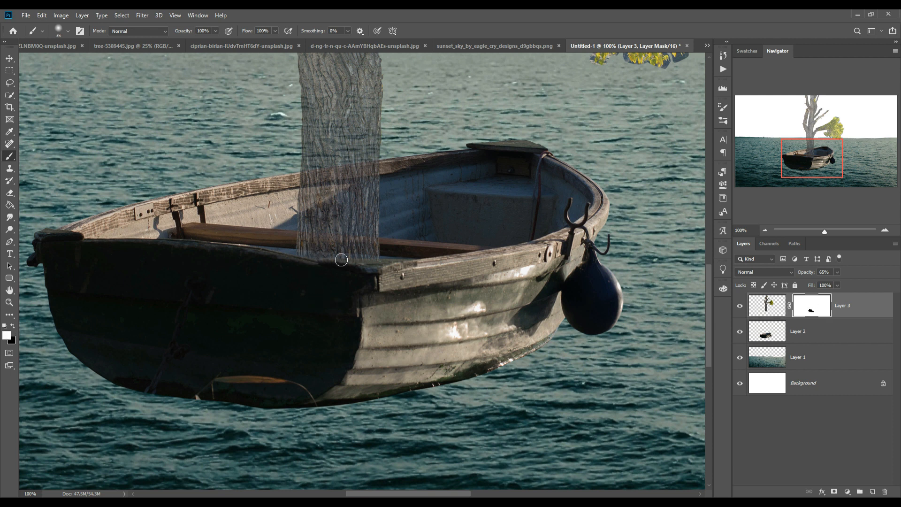
Restore the tree layer's opacity to 100%
key(v)
click(768, 306)
click(838, 272)
drag(838, 282, 857, 284)
click(837, 273)
Resize the tree and reposition its trunk inside the boat
key(ctrl+minus)
key(ctrl+minus)
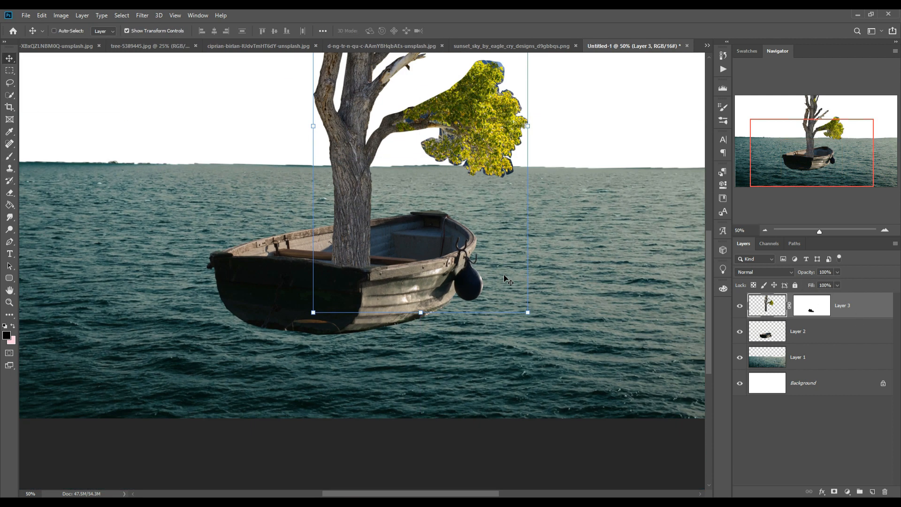
key(ctrl+minus)
drag(389, 97, 399, 159)
drag(311, 262, 277, 262)
drag(314, 315, 349, 307)
key(Return)
drag(311, 253, 300, 253)
drag(335, 315, 336, 314)
key(ctrl+plus)
key(ctrl+plus)
key(Return)
Retouch the tree's layer mask with the brush where the trunk meets the boat
click(812, 306)
key(b)
key(x)
drag(308, 371, 324, 371)
key(v)
In the beach tree image, outline the whole leafy crown loosely with the Lasso tool, cutting across the branches near the horizon
key(w)
click(10, 59)
click(52, 46)
click(9, 83)
key(ctrl+plus)
key(ctrl+plus)
key(ctrl+plus)
key(ctrl+plus)
key(ctrl+plus)
drag(414, 385, 512, 34)
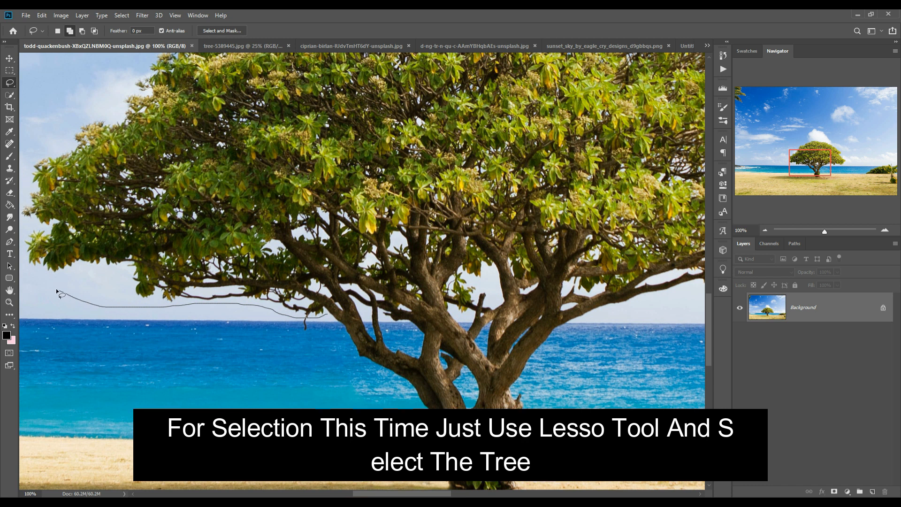
drag(29, 272, 29, 235)
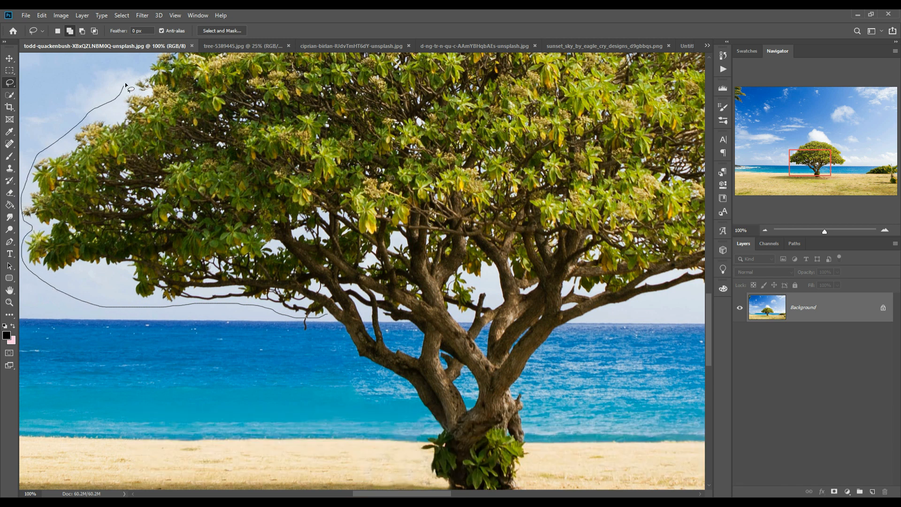
mouse_move(127, 85)
mouse_down()
mouse_move(190, 288)
mouse_move(199, 265)
mouse_up()
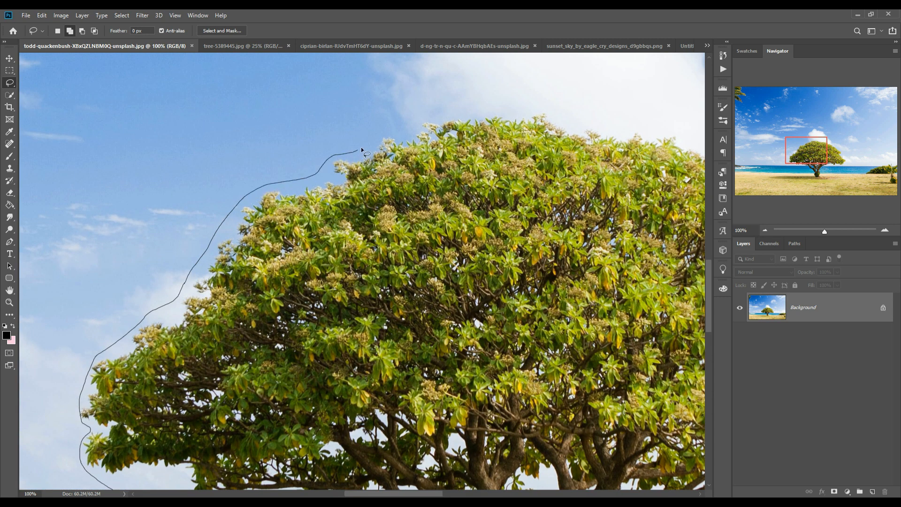
mouse_move(646, 134)
mouse_down()
mouse_move(678, 139)
mouse_move(595, 144)
mouse_move(280, 115)
mouse_move(330, 133)
mouse_up()
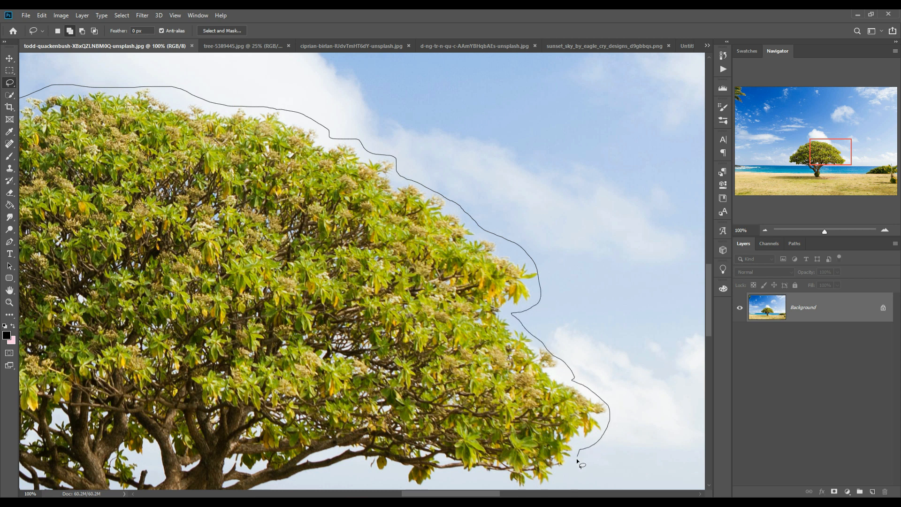
drag(456, 480, 655, 428)
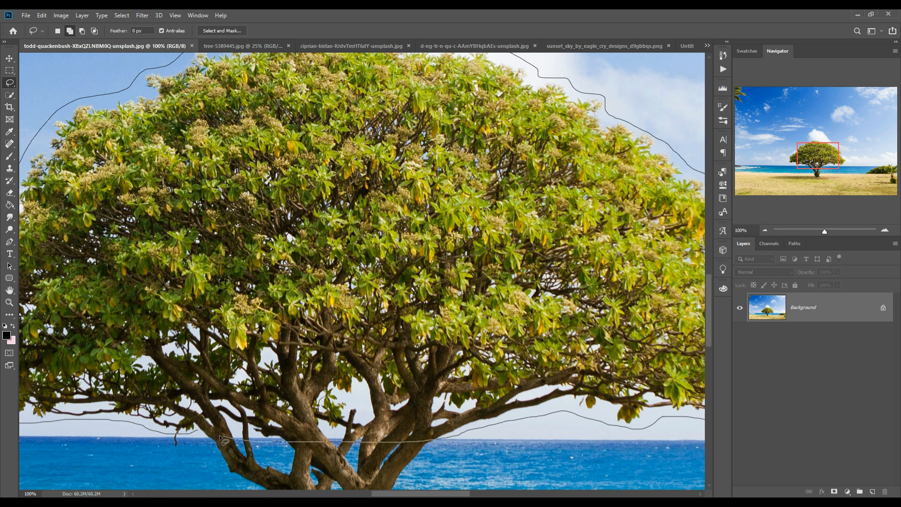
drag(197, 434, 201, 436)
Copy the selected crown to a new layer and hide the Background layer
click(9, 58)
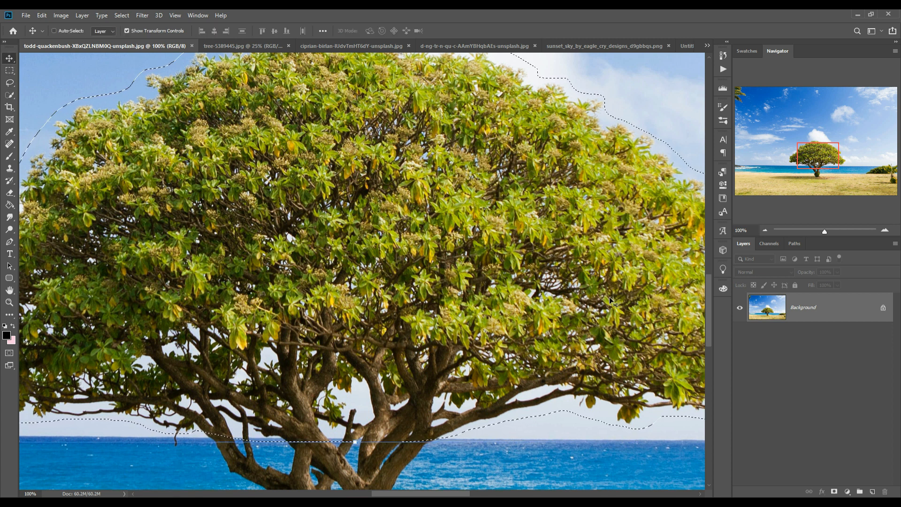
key(ctrl+j)
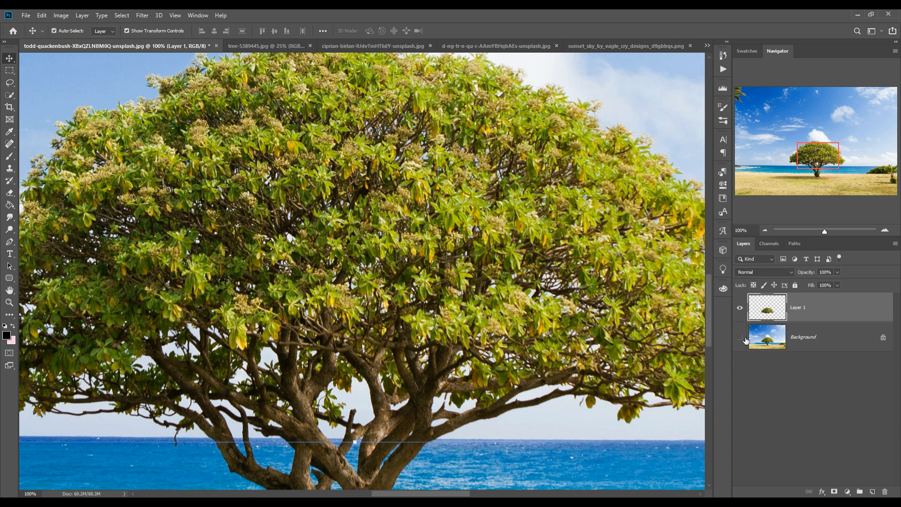
click(741, 338)
key(ctrl+minus)
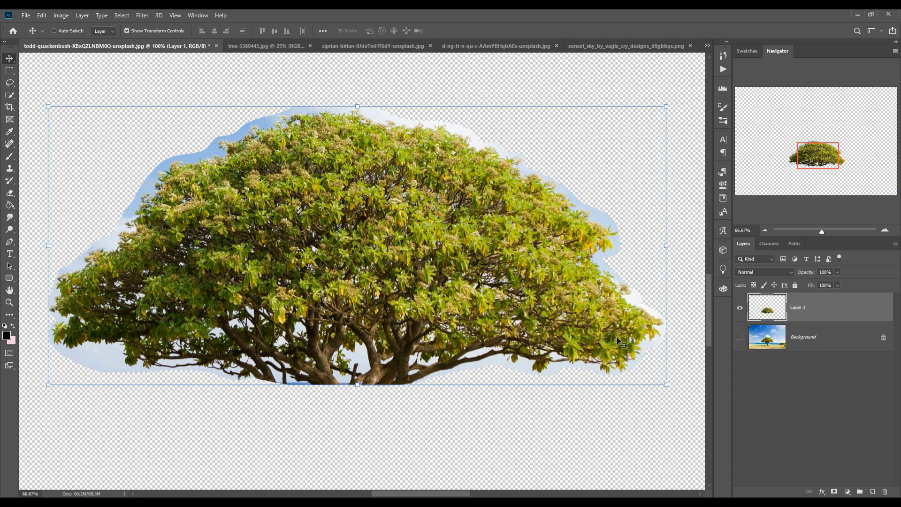
Select the leftover sky around the crown with Color Range from sampled colors, delete it and deselect
click(116, 18)
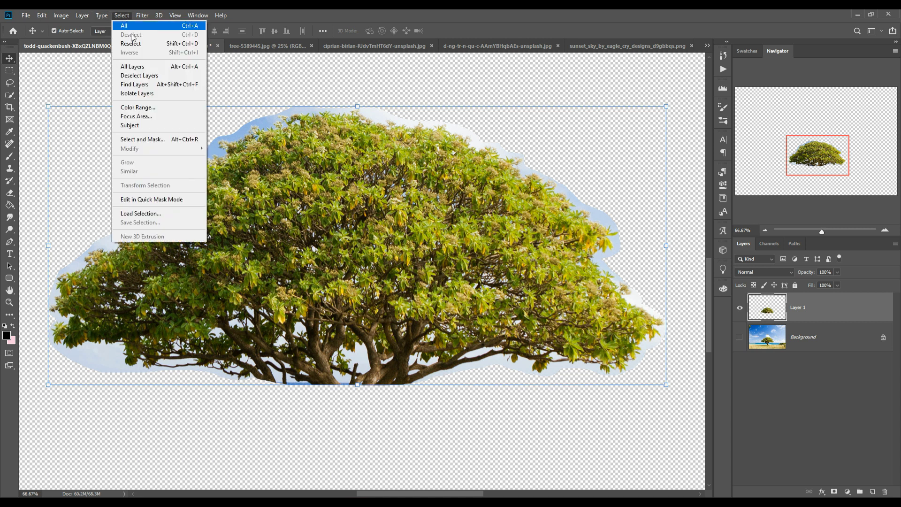
click(150, 107)
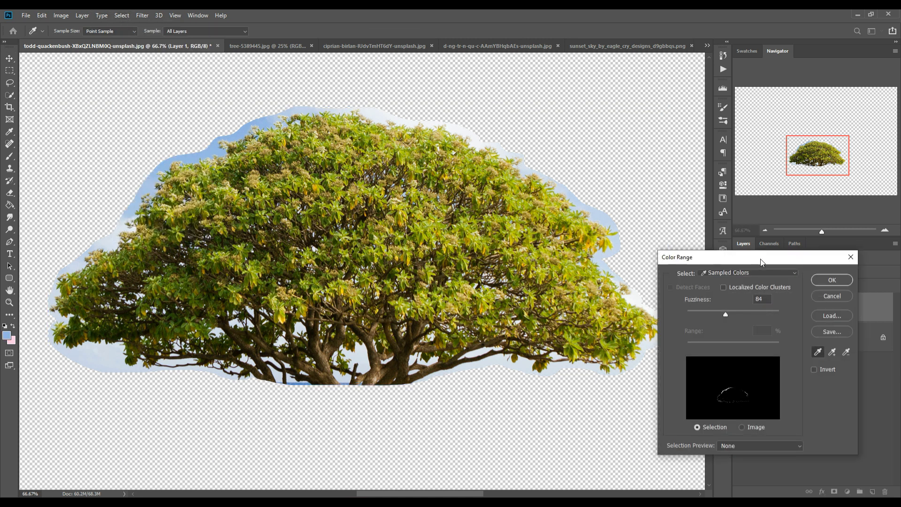
click(368, 357)
click(832, 280)
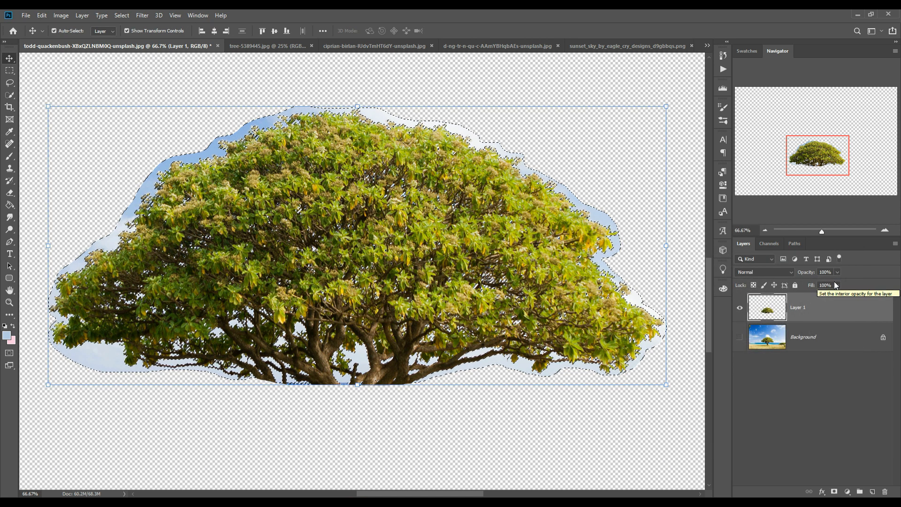
key(Delete)
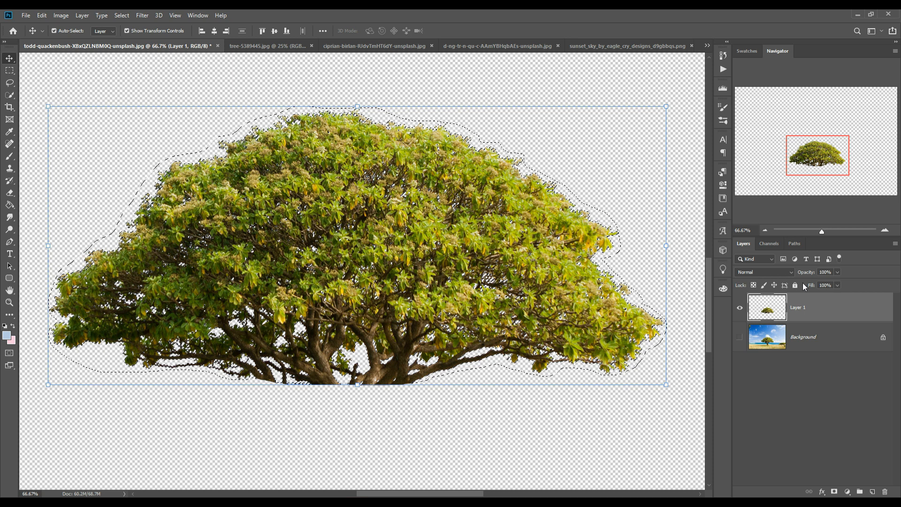
click(131, 18)
click(126, 32)
Float the beach tree image, copy its cut-out crown into Untitled-1 and minimize the floating window
drag(106, 47, 520, 139)
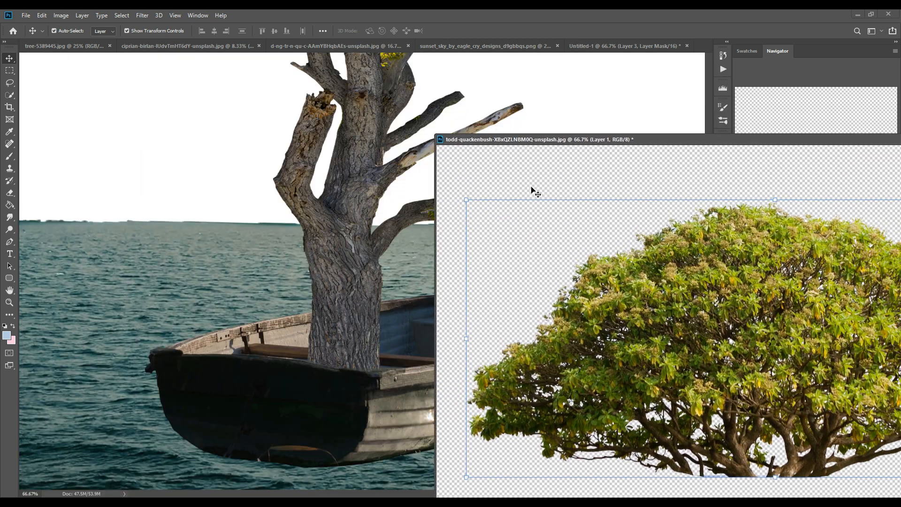
drag(724, 299, 382, 193)
click(439, 201)
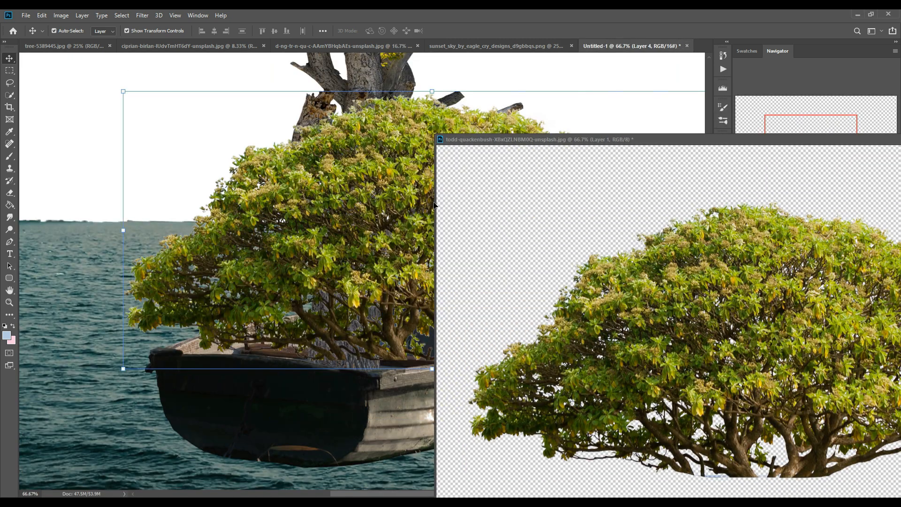
drag(774, 139, 399, 247)
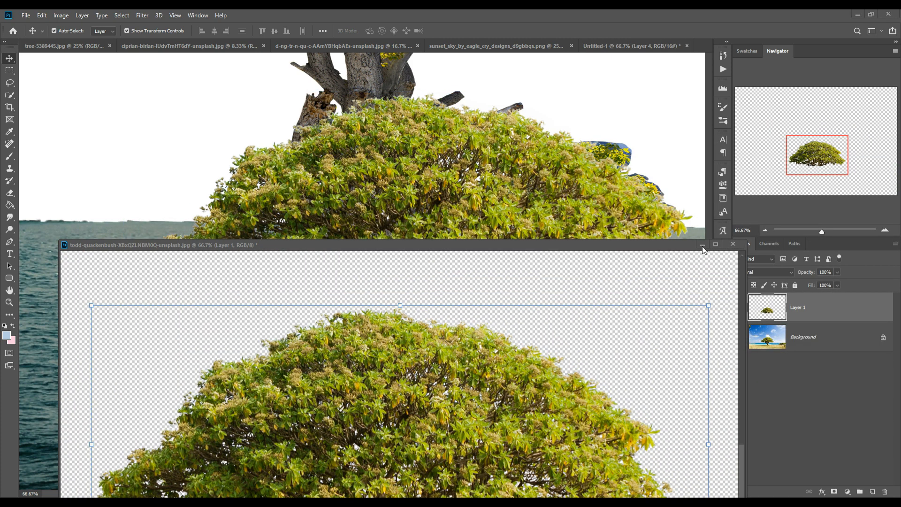
click(703, 246)
key(ctrl+minus)
key(ctrl+minus)
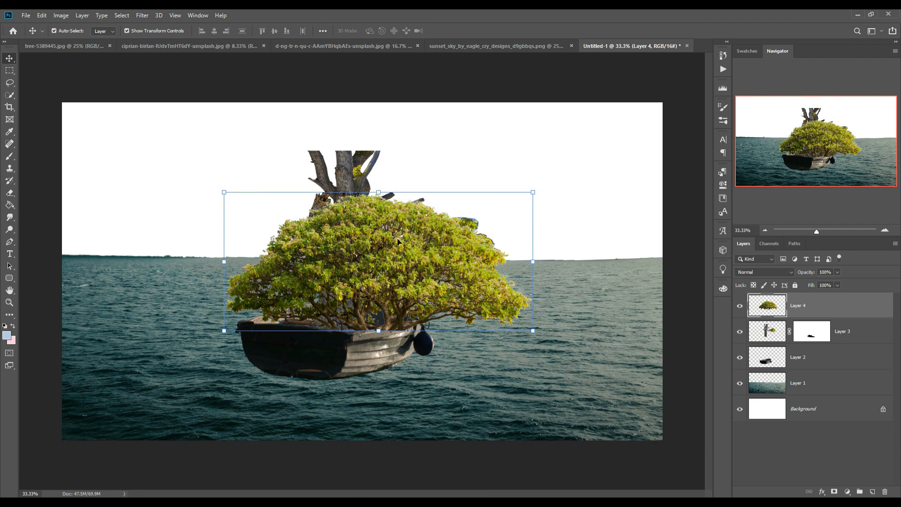
Move the leafy crown on top of the trunk and scale it to about 107% width and 112.5% height
drag(397, 241, 360, 141)
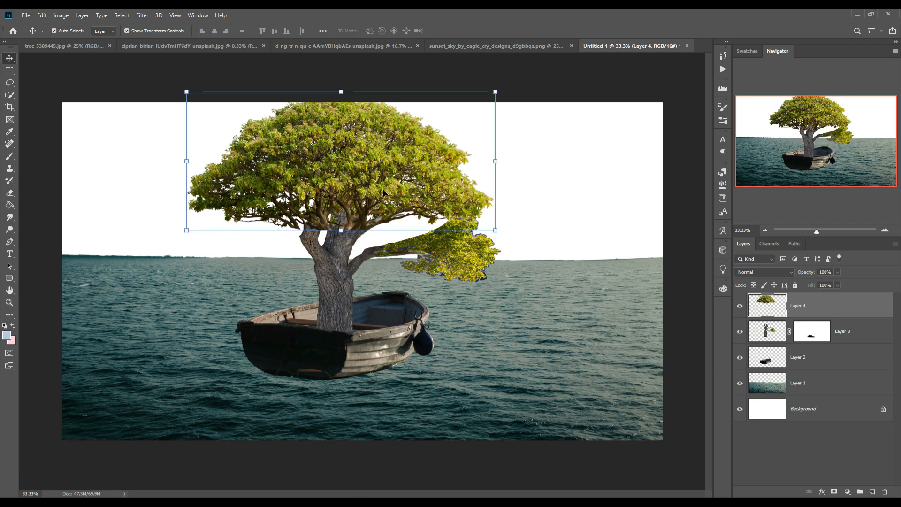
drag(496, 95, 495, 97)
drag(356, 193, 345, 212)
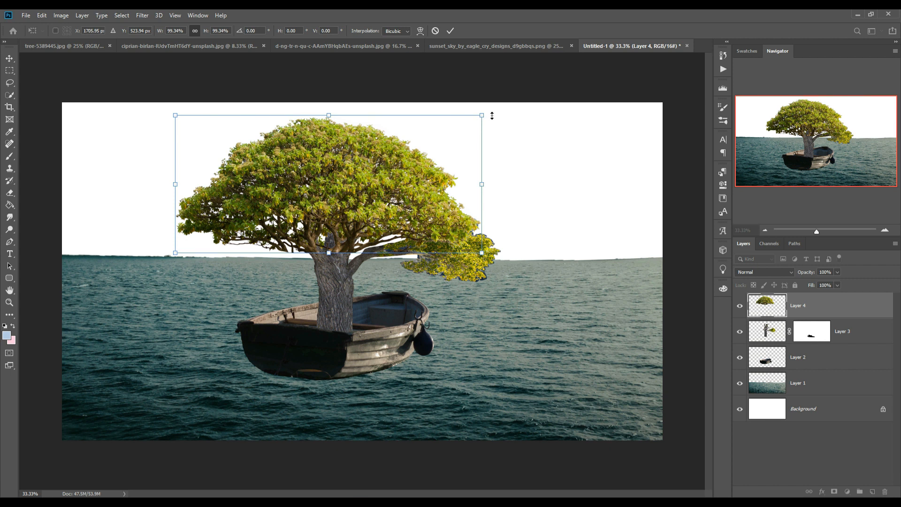
drag(489, 115, 508, 109)
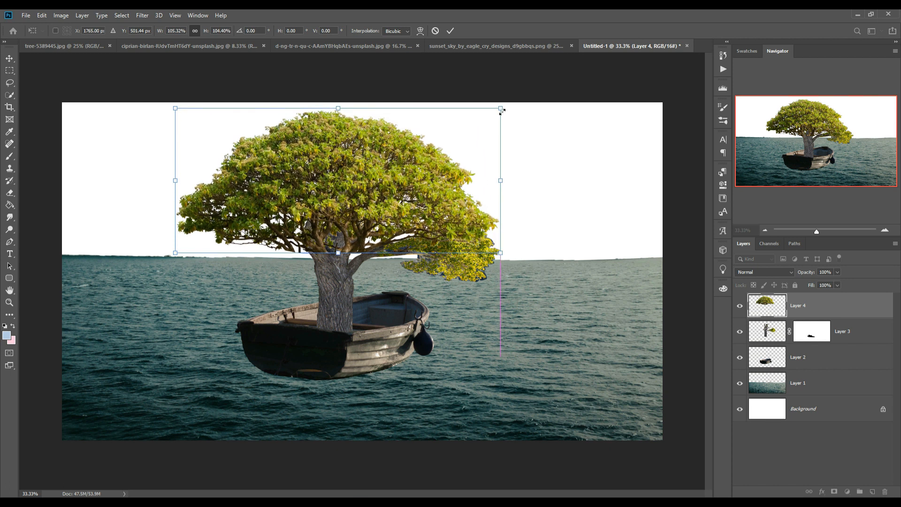
drag(181, 258, 175, 269)
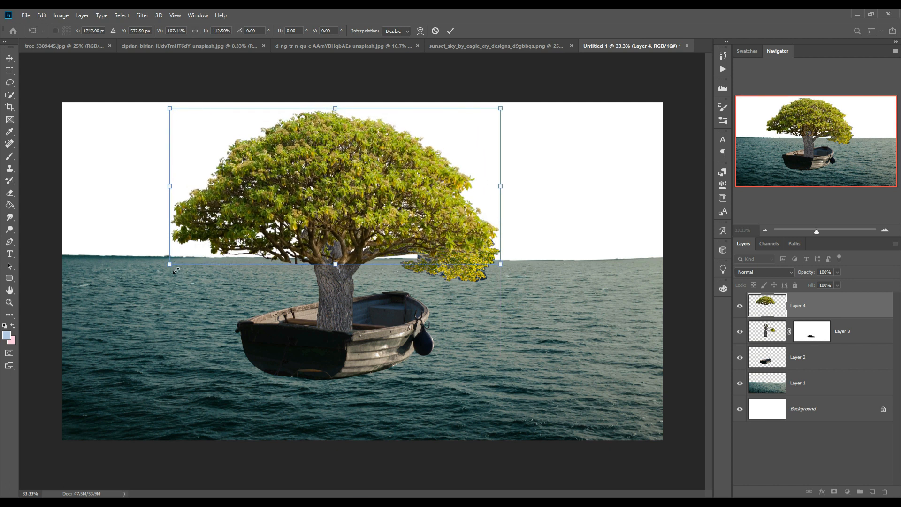
click(451, 32)
Warp the lower edge of the crown so its branches meet the top of the trunk
click(41, 15)
mouse_move(55, 229)
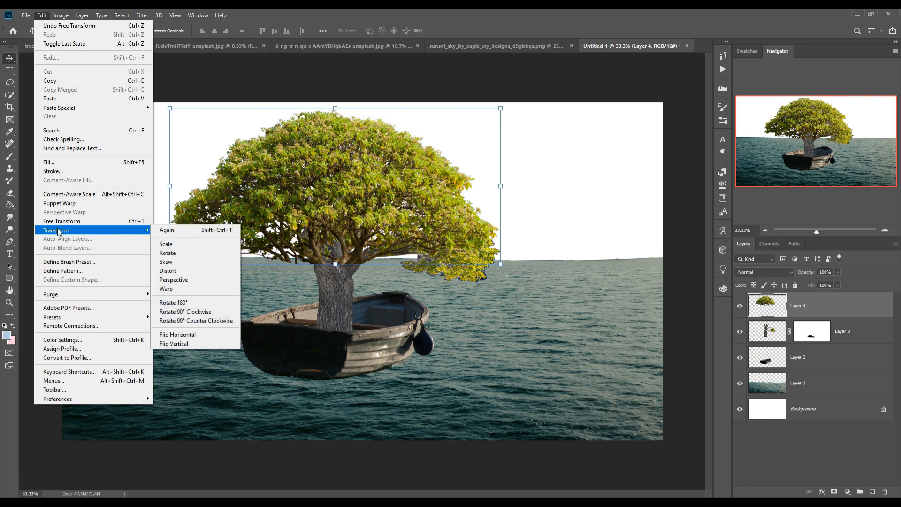
click(166, 288)
drag(289, 264, 298, 248)
drag(385, 257, 375, 255)
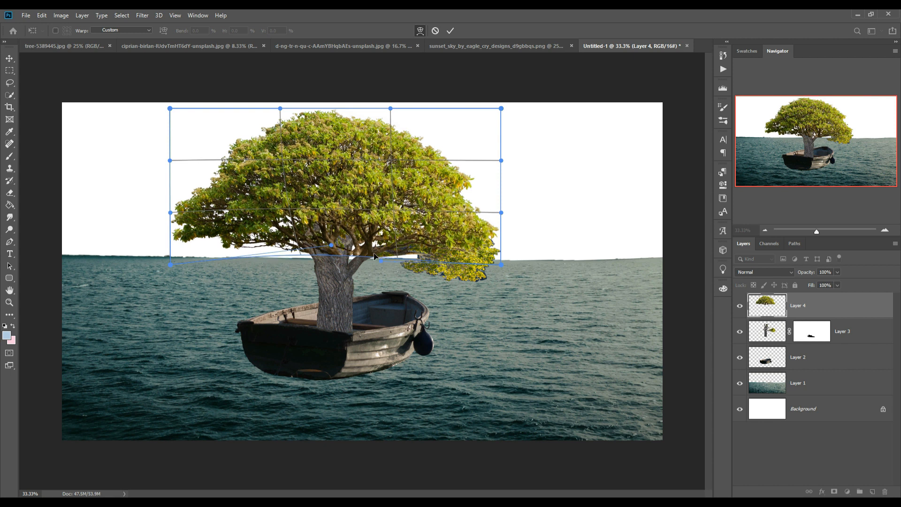
drag(309, 255, 315, 254)
click(451, 31)
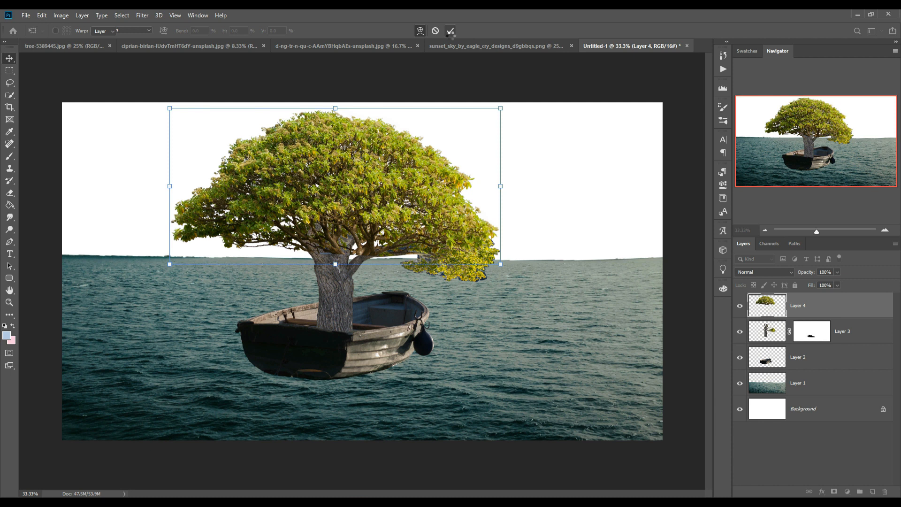
click(816, 334)
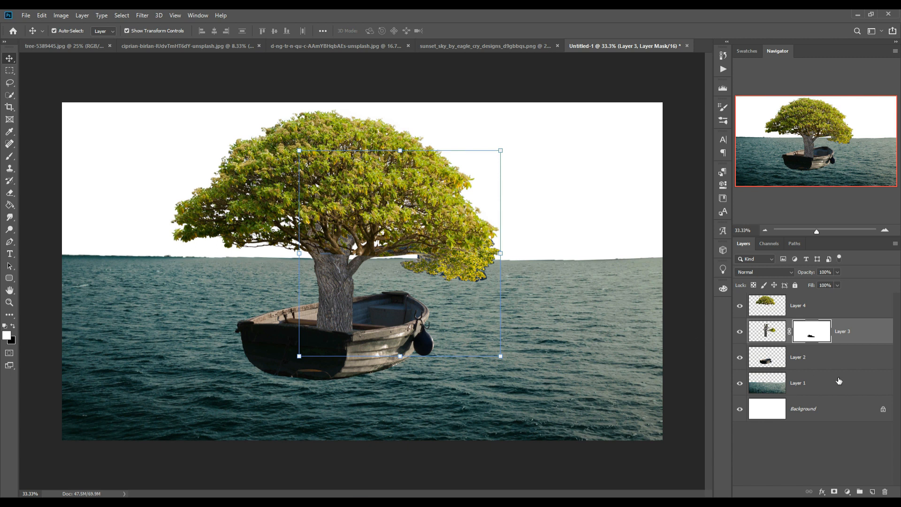
click(8, 159)
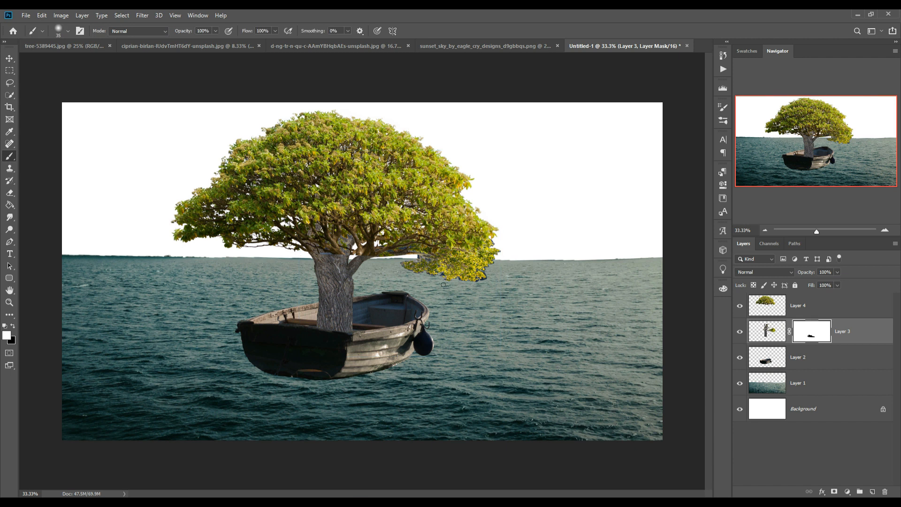
key(bracketright)
key(bracketright)
key(bracketright)
key(bracketright)
key(bracketright)
key(bracketright)
key(bracketright)
key(bracketright)
click(10, 58)
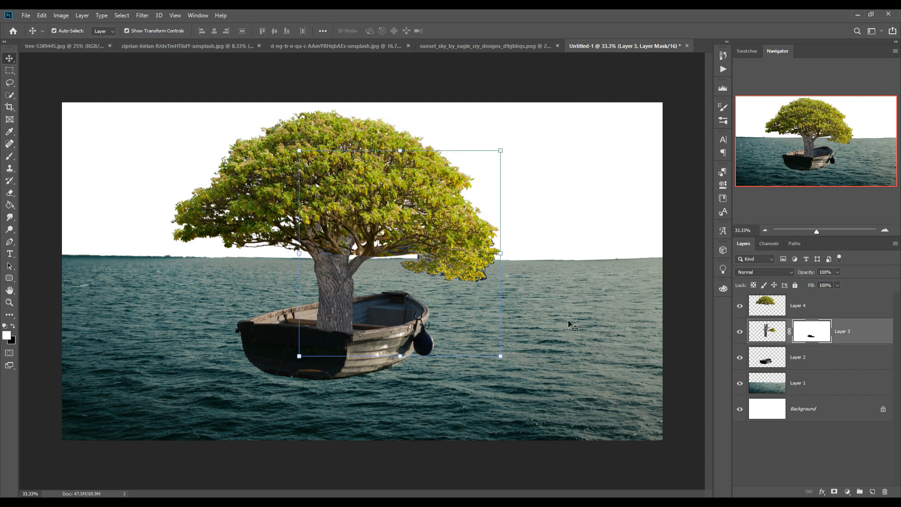
Hide Layer 4 and select the trunk with its leafy side branch on Layer 3 using Quick Selection
click(774, 333)
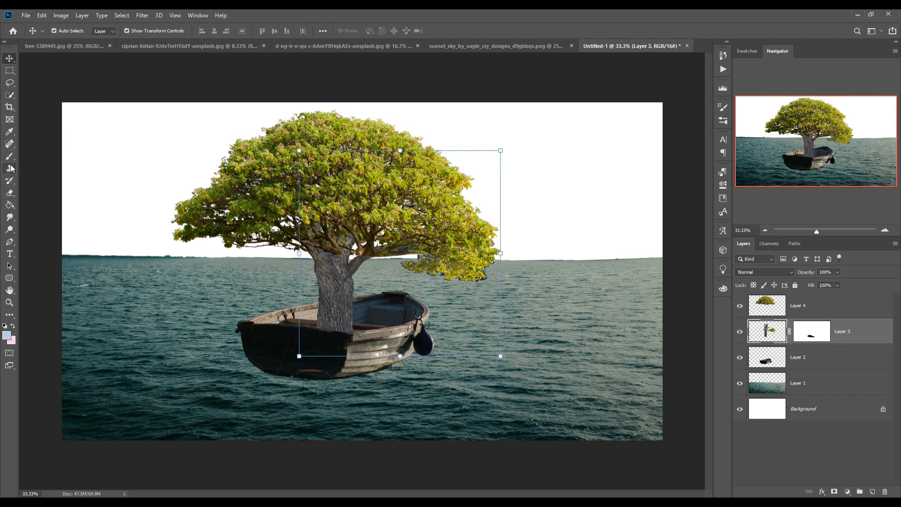
click(10, 95)
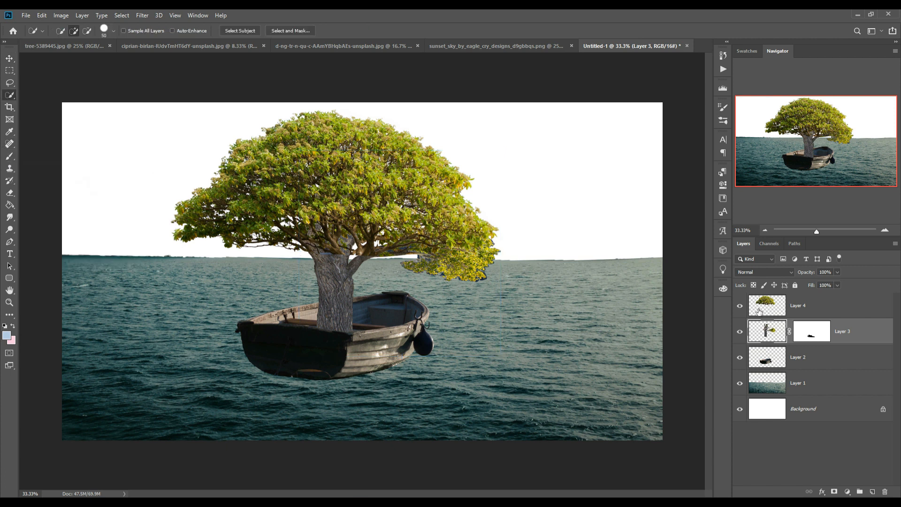
click(742, 310)
mouse_move(343, 163)
mouse_down()
mouse_move(309, 286)
mouse_move(555, 241)
mouse_move(554, 256)
mouse_move(412, 158)
mouse_up()
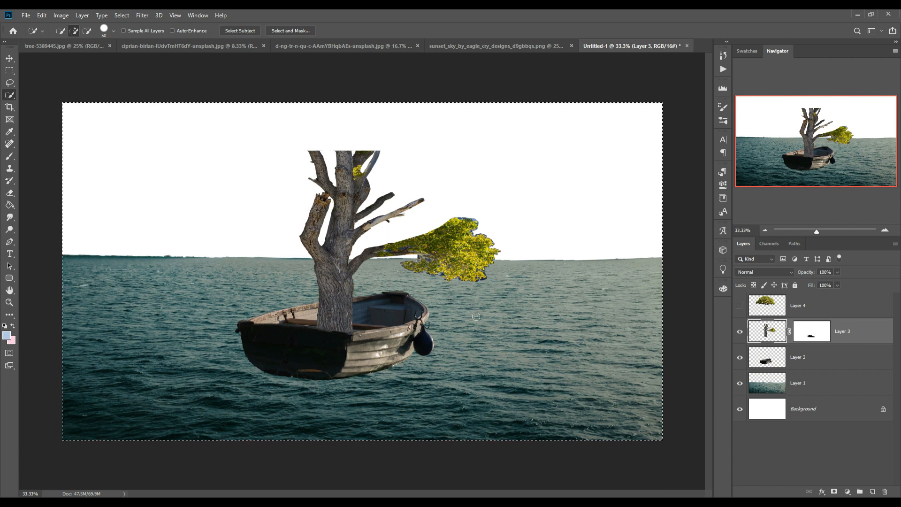
key(ctrl+z)
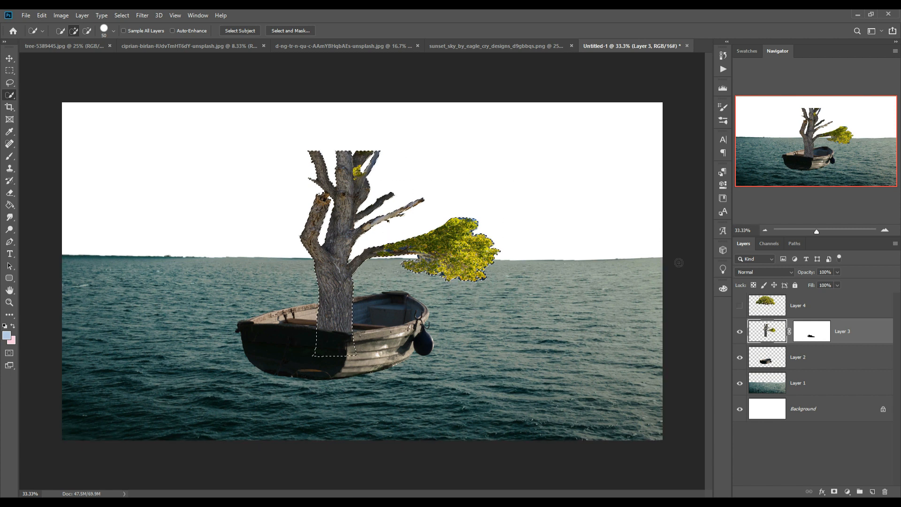
click(812, 331)
key(ctrl+2)
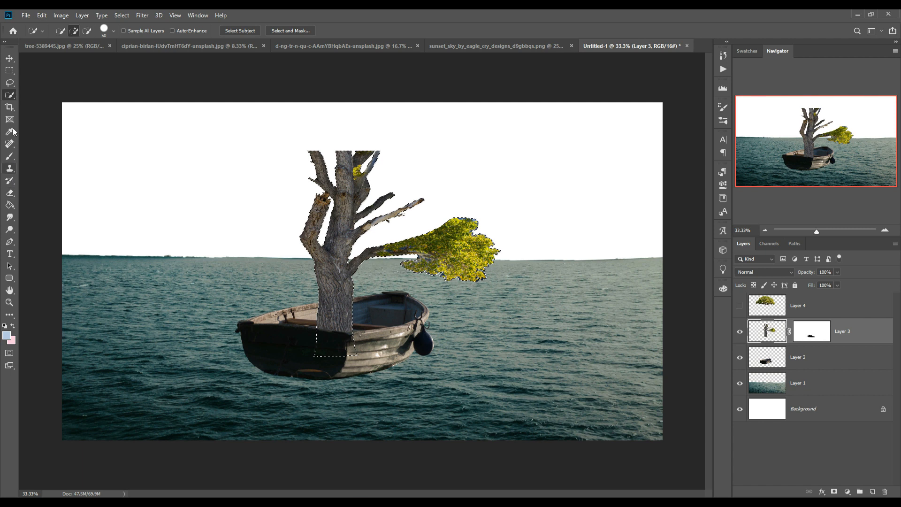
In Select and Mask, refine the trunk selection along the outline of the leafy side branch and between its inner twigs
click(291, 31)
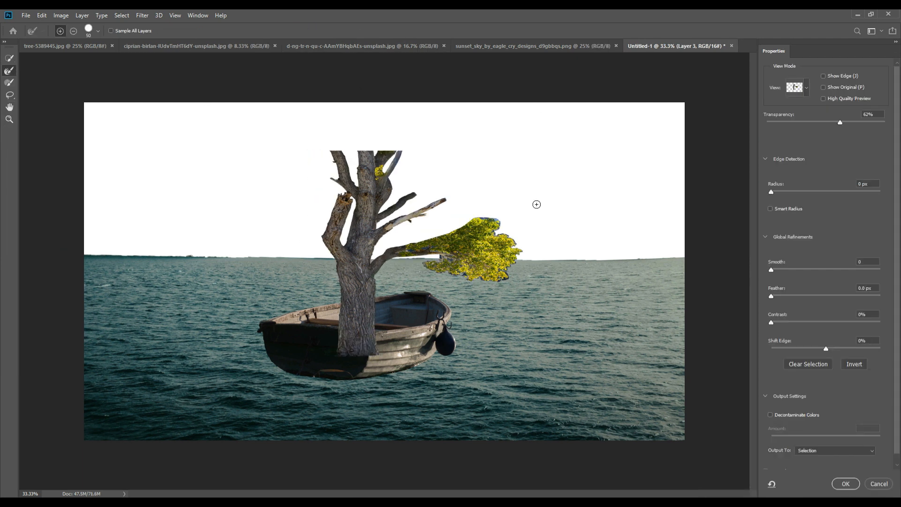
key(ctrl+1)
drag(516, 215, 281, 253)
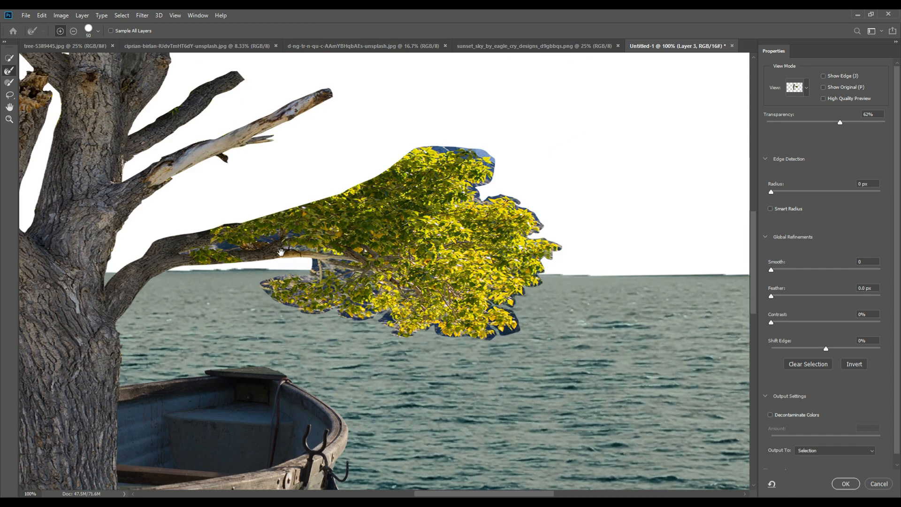
mouse_move(496, 202)
mouse_down()
mouse_move(521, 207)
mouse_move(539, 221)
mouse_move(564, 263)
mouse_move(555, 298)
mouse_move(507, 319)
mouse_move(529, 334)
mouse_move(529, 345)
mouse_move(420, 348)
mouse_move(389, 322)
mouse_move(314, 323)
mouse_move(277, 299)
mouse_move(333, 282)
mouse_up()
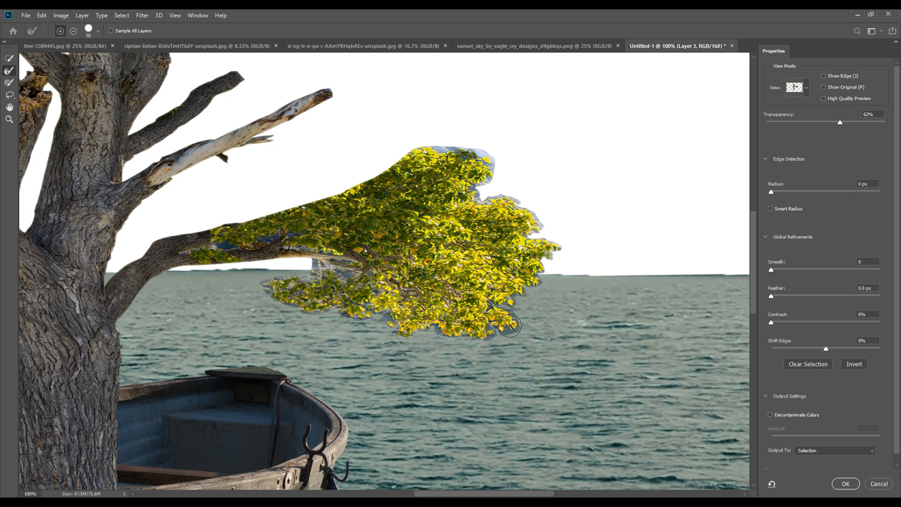
mouse_move(225, 247)
mouse_down()
mouse_move(219, 262)
mouse_move(303, 255)
mouse_move(277, 255)
mouse_move(299, 245)
mouse_up()
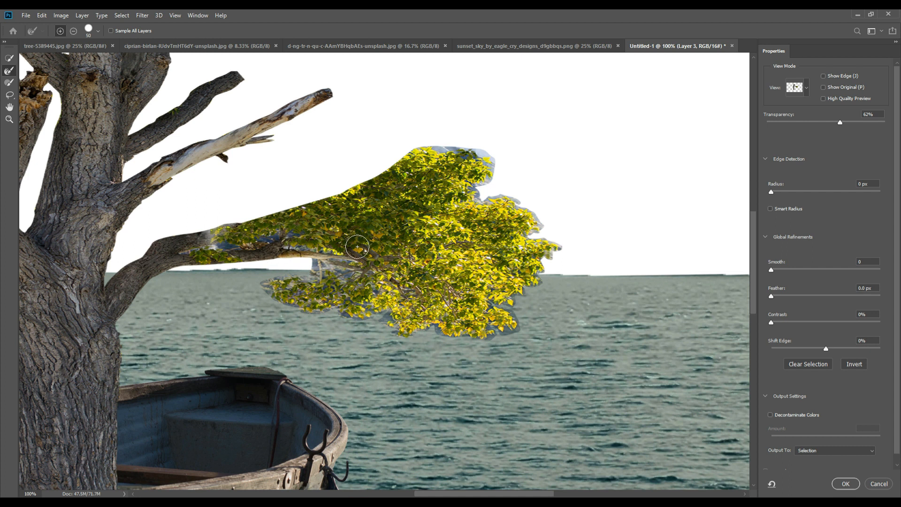
Turn on Decontaminate Colors and output the refined trunk selection to a new layer
click(771, 414)
click(818, 449)
click(820, 468)
click(844, 483)
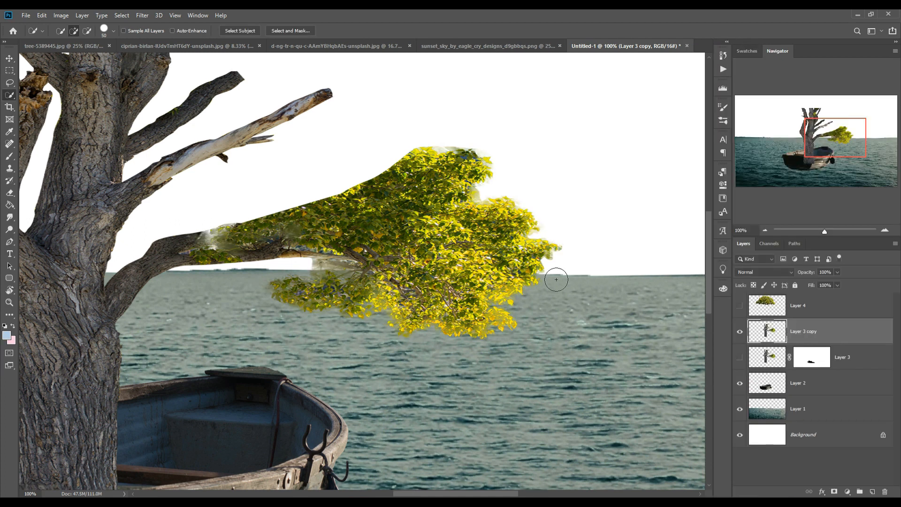
Delete the hidden original trunk layer, Layer 3, together with its mask
click(10, 58)
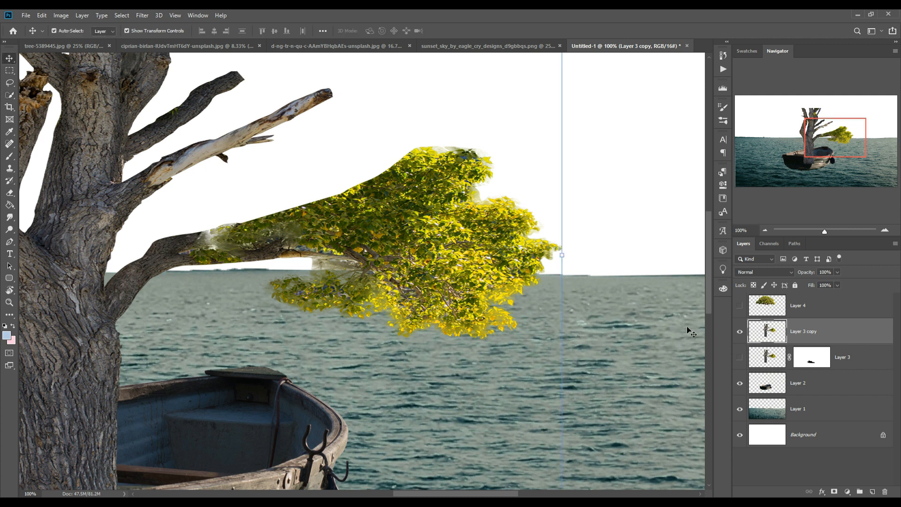
click(865, 358)
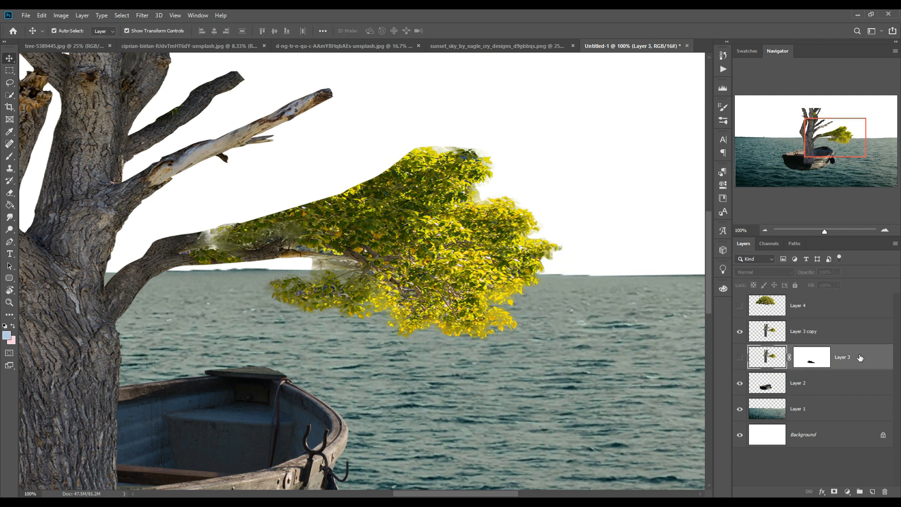
key(Delete)
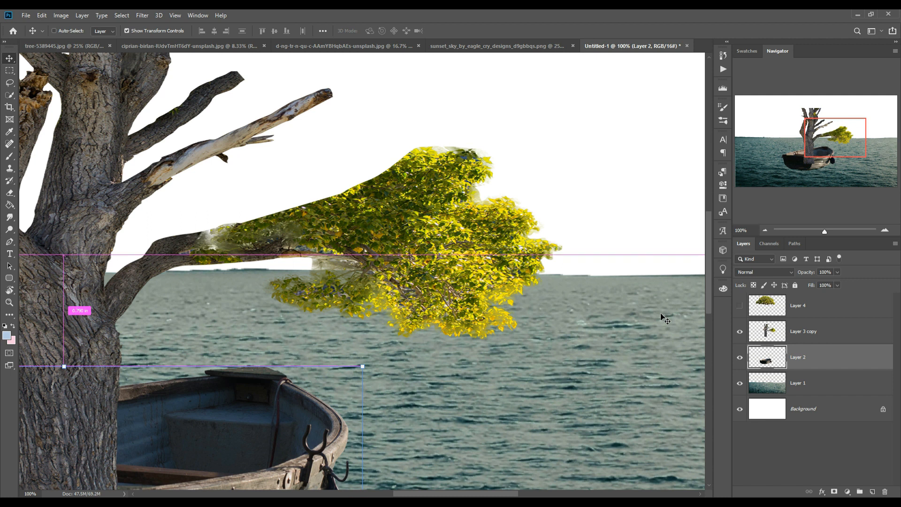
Add a layer mask to Layer 3 copy and hide the trunk base below the boat's rim with a black 60 px brush
key(ctrl+minus)
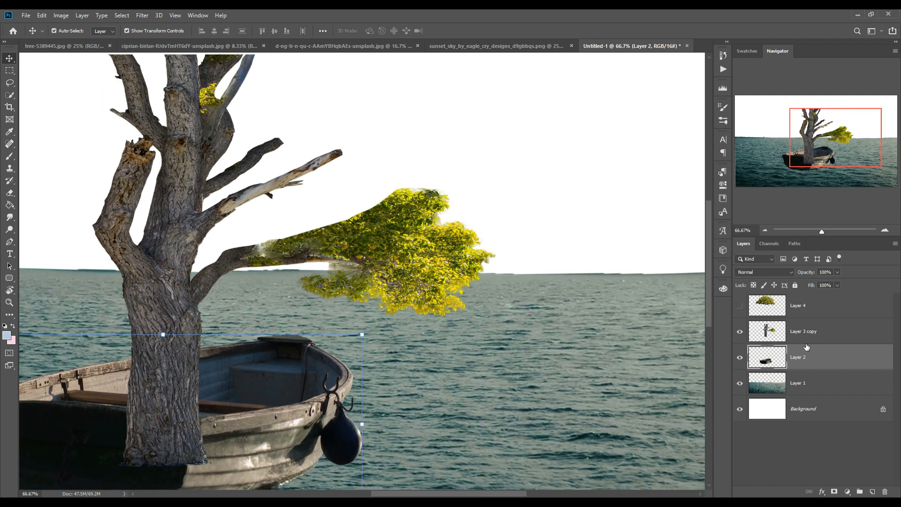
click(809, 336)
click(834, 492)
key(d)
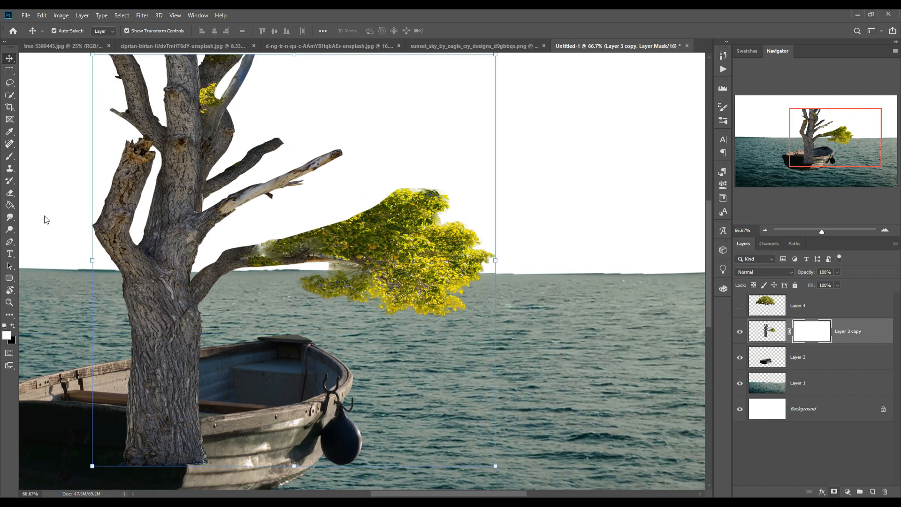
click(7, 159)
key(bracketleft)
key(bracketleft)
key(bracketleft)
key(bracketleft)
key(bracketleft)
key(bracketleft)
key(bracketleft)
key(bracketleft)
key(bracketleft)
key(bracketleft)
key(bracketleft)
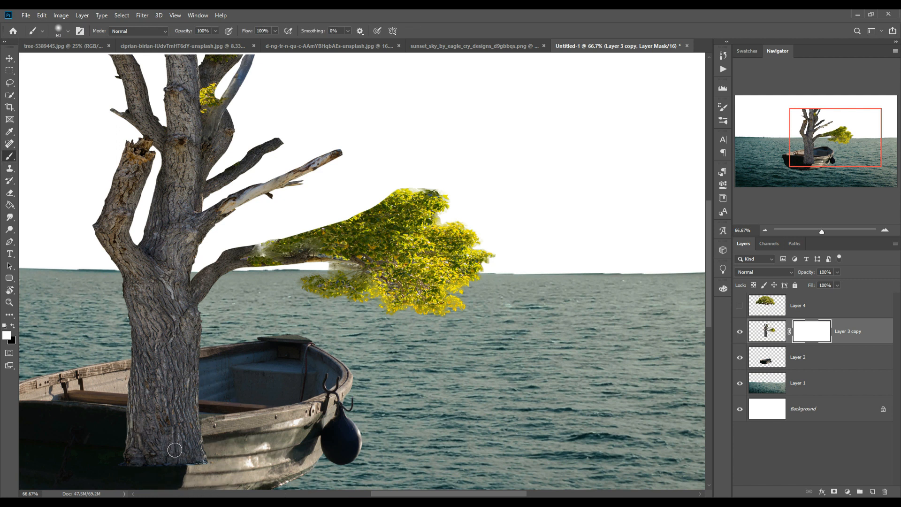
click(12, 326)
mouse_move(126, 439)
mouse_down()
mouse_move(221, 464)
mouse_move(168, 457)
mouse_move(222, 437)
mouse_move(187, 444)
mouse_move(218, 437)
mouse_move(129, 424)
mouse_move(181, 445)
mouse_move(131, 421)
mouse_move(200, 442)
mouse_move(193, 441)
mouse_move(172, 437)
mouse_move(217, 433)
mouse_move(119, 449)
mouse_move(161, 469)
mouse_move(143, 468)
mouse_move(155, 446)
mouse_move(131, 448)
mouse_move(133, 470)
mouse_move(217, 469)
mouse_move(170, 474)
mouse_move(154, 442)
mouse_move(133, 430)
mouse_move(214, 436)
mouse_move(173, 432)
mouse_move(206, 439)
mouse_up()
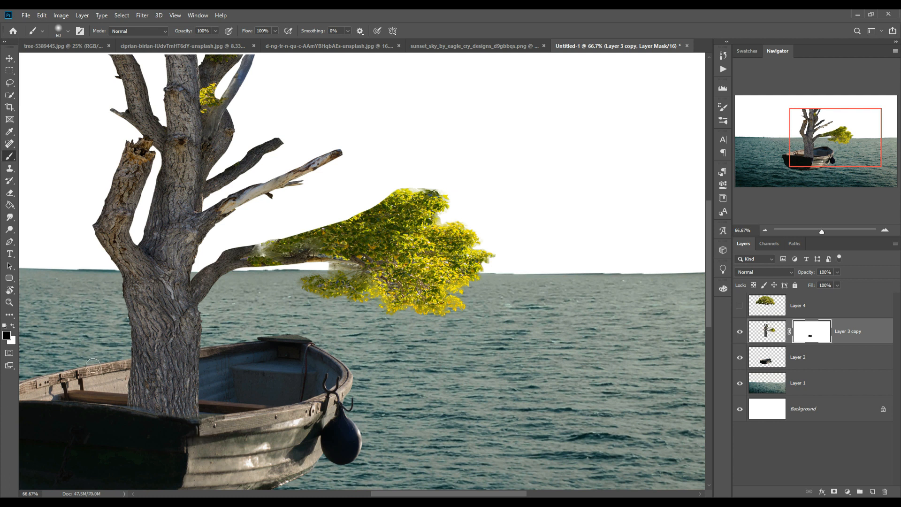
Touch up the Layer 3 copy mask in white where the trunk base meets the boat's rim
click(14, 326)
drag(135, 408, 161, 413)
click(14, 327)
click(14, 326)
click(9, 58)
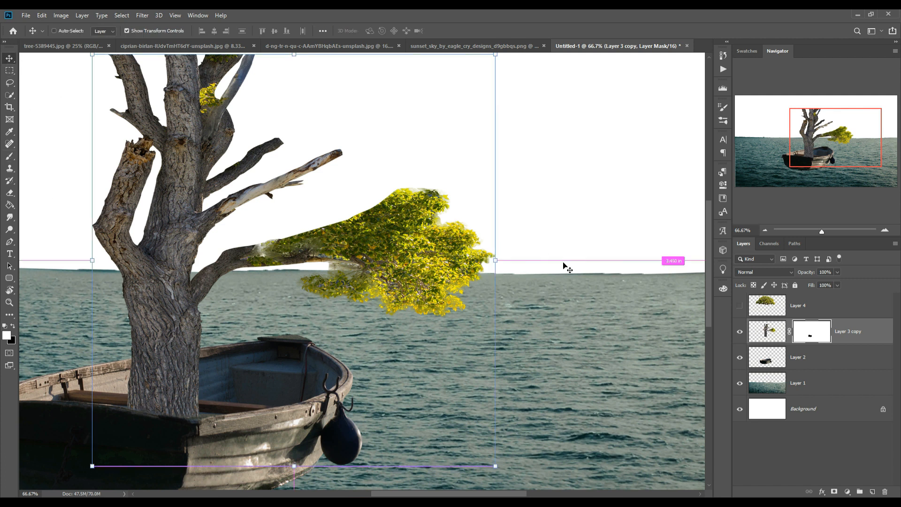
Show Layer 4 and add a layer mask to it
key(ctrl+minus)
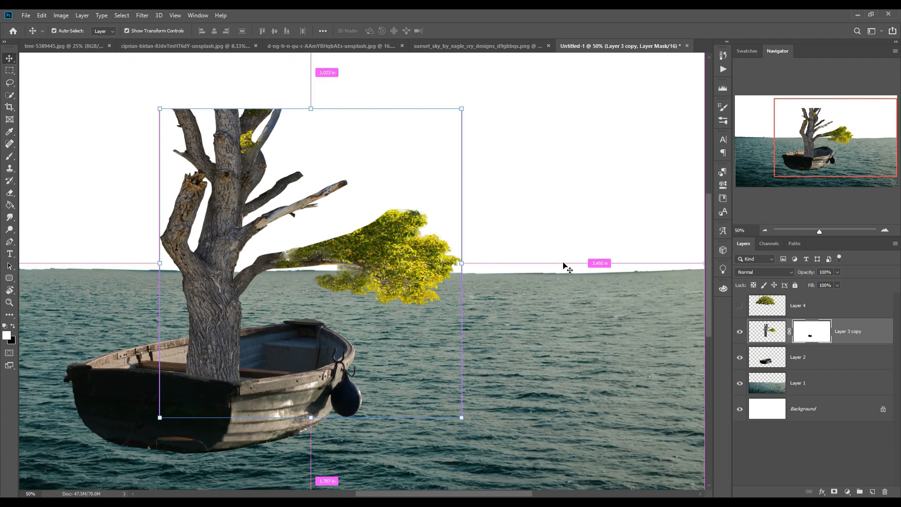
click(741, 306)
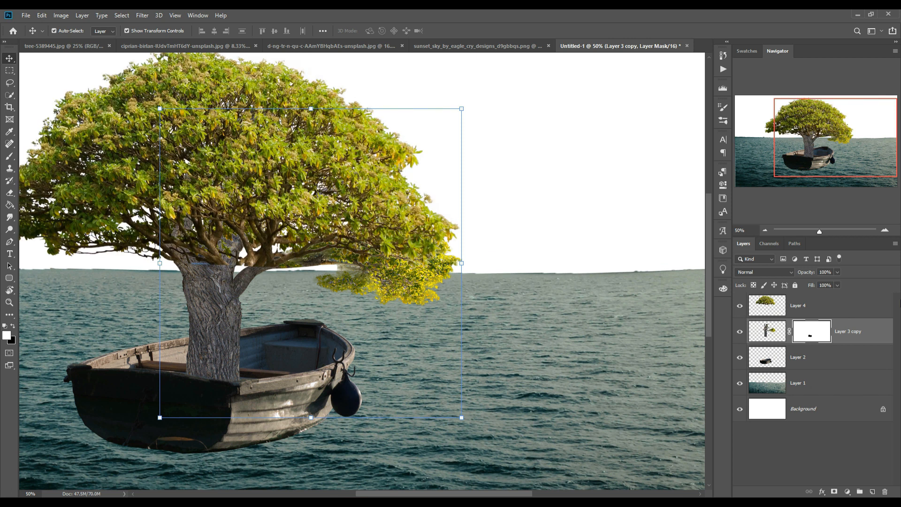
click(836, 313)
click(834, 491)
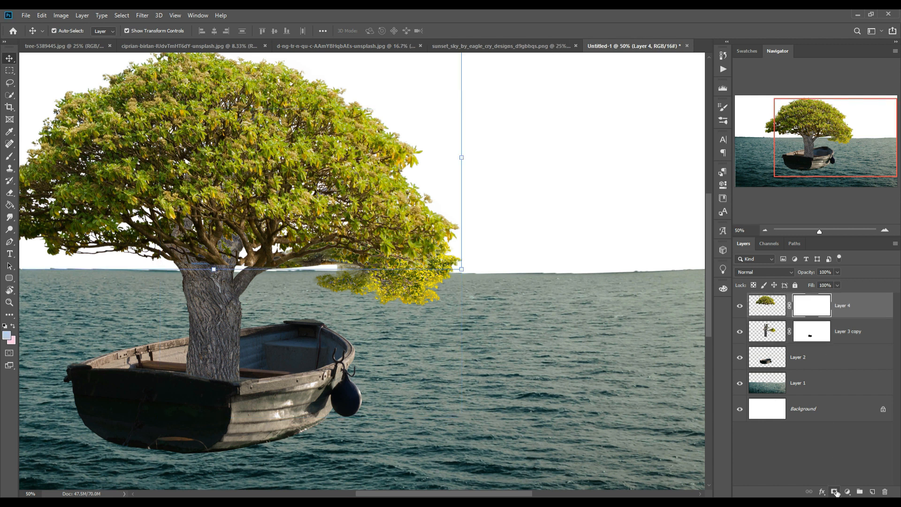
Paint black on Layer 4's mask with an enlarged brush to hide crown remnants beside the trunk's right fork
click(8, 157)
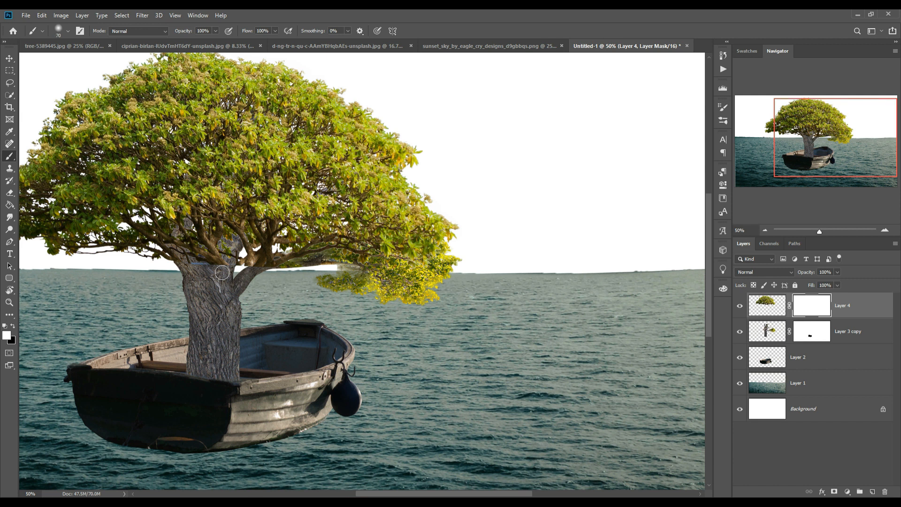
key(bracketright)
key(bracketright)
key(bracketright)
key(bracketright)
key(bracketright)
click(13, 326)
key(bracketright)
key(bracketright)
key(bracketright)
mouse_move(273, 283)
mouse_down()
mouse_move(265, 285)
mouse_move(266, 272)
mouse_move(280, 281)
mouse_up()
Touch up Layer 4's mask around the gap above the fork with a smaller brush, alternating white and black
click(13, 325)
key(bracketleft)
key(bracketleft)
key(bracketleft)
key(bracketleft)
key(bracketleft)
key(bracketleft)
key(bracketleft)
drag(268, 249, 270, 262)
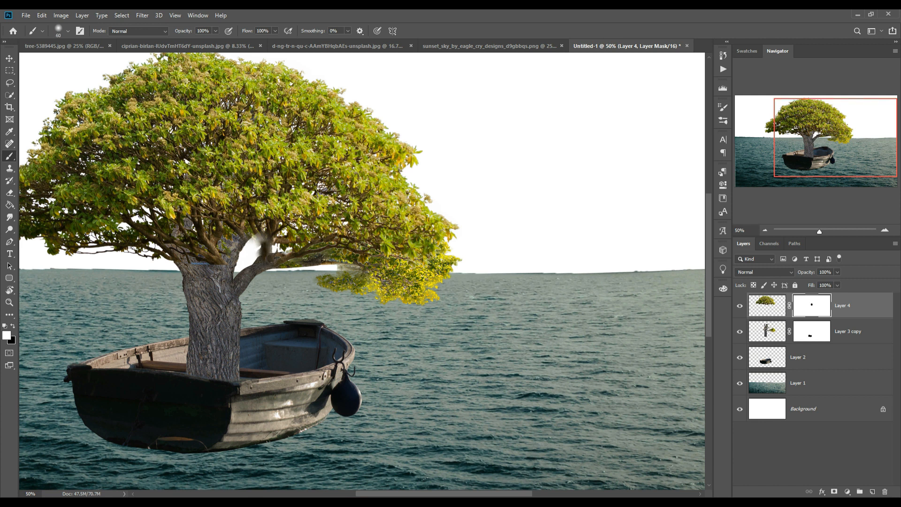
click(13, 327)
drag(261, 250, 260, 256)
click(14, 327)
drag(270, 240, 266, 243)
Hide the crown's lower edge over the upper trunk on Layer 4's mask with a black 175 px brush
click(15, 327)
key(bracketright)
key(bracketright)
key(bracketright)
key(bracketright)
key(bracketright)
key(bracketright)
key(bracketright)
key(bracketright)
mouse_move(235, 288)
mouse_down()
mouse_move(211, 293)
mouse_move(215, 299)
mouse_move(212, 292)
mouse_move(250, 277)
mouse_move(233, 308)
mouse_up()
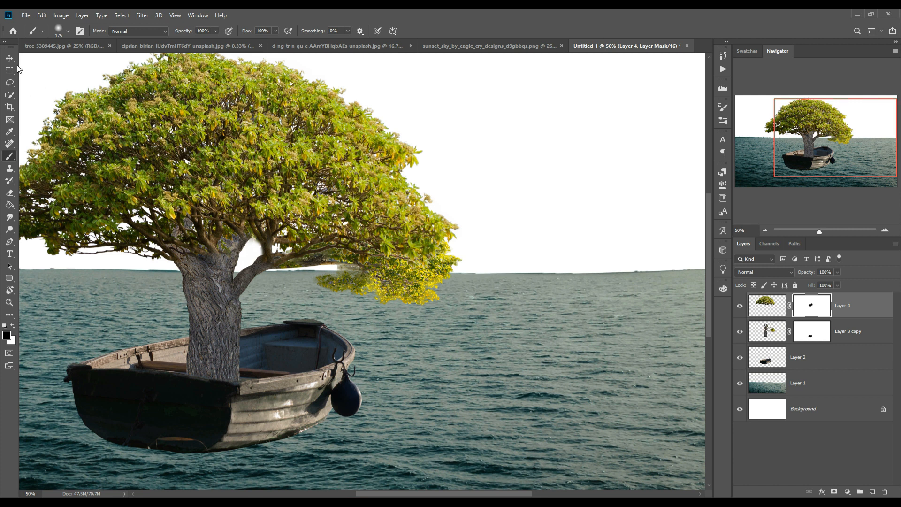
key(v)
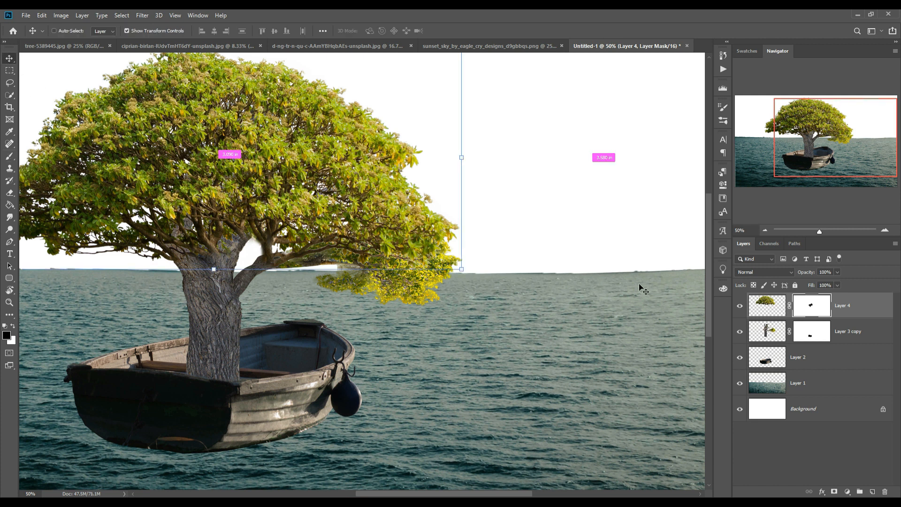
Duplicate Layer 3 copy and move the duplicate above Layer 4
key(ctrl+minus)
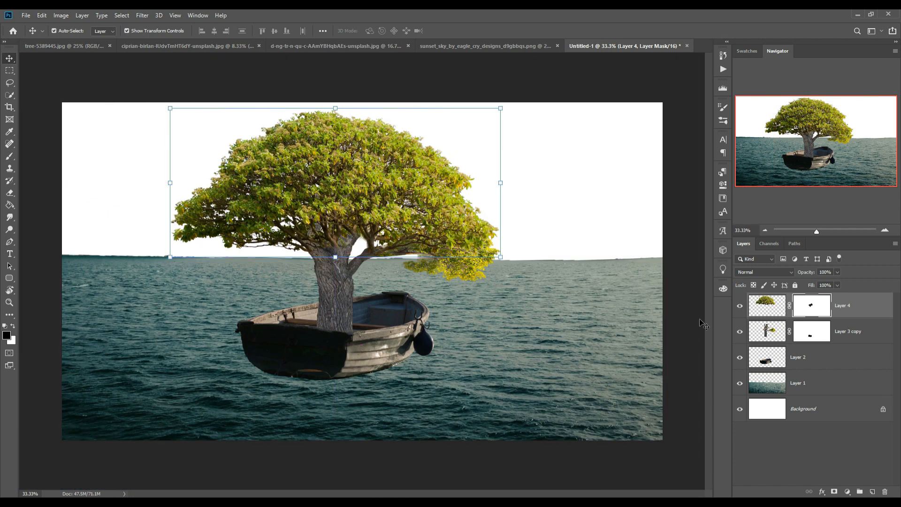
right_click(866, 331)
click(767, 150)
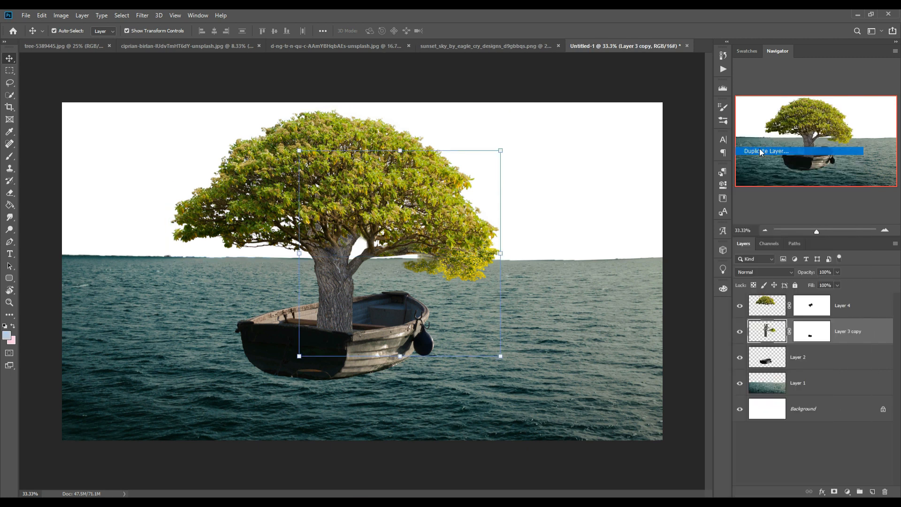
click(536, 149)
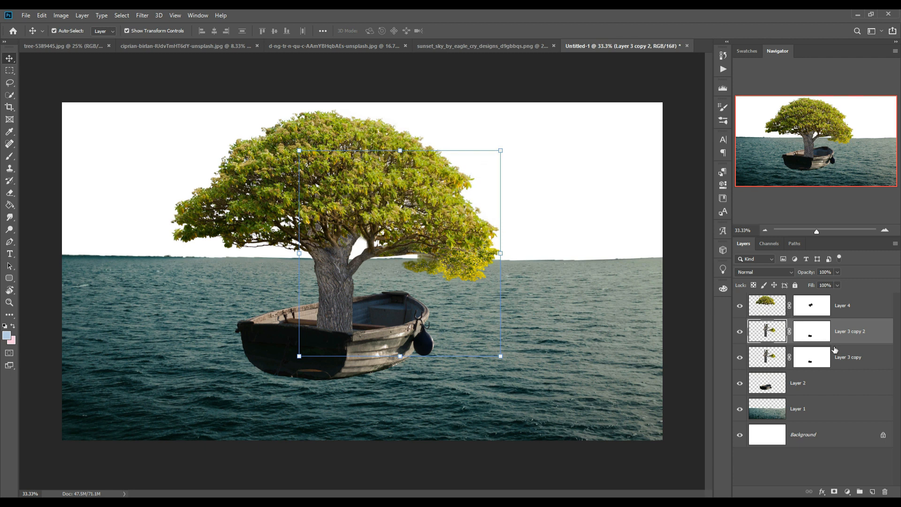
drag(862, 332, 824, 303)
Paint black on the Layer 3 copy 2 mask to hide the upper trunk and branches overlapping the crown's foliage
click(823, 314)
key(d)
click(9, 155)
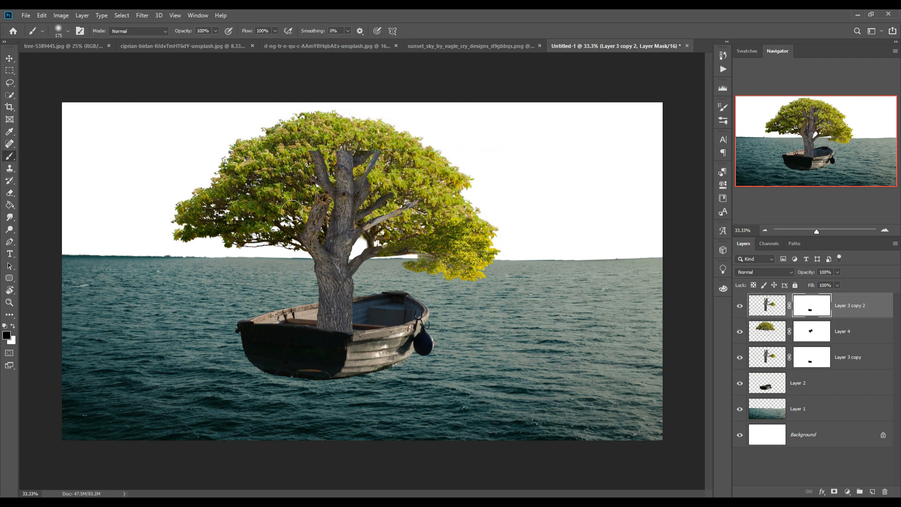
mouse_move(330, 162)
mouse_down()
mouse_move(320, 162)
mouse_move(333, 182)
mouse_move(324, 186)
mouse_move(361, 162)
mouse_move(387, 163)
mouse_move(375, 191)
mouse_move(366, 187)
mouse_move(320, 214)
mouse_move(327, 229)
mouse_move(314, 220)
mouse_move(324, 230)
mouse_move(314, 225)
mouse_move(354, 191)
mouse_move(343, 212)
mouse_move(378, 201)
mouse_move(349, 217)
mouse_up()
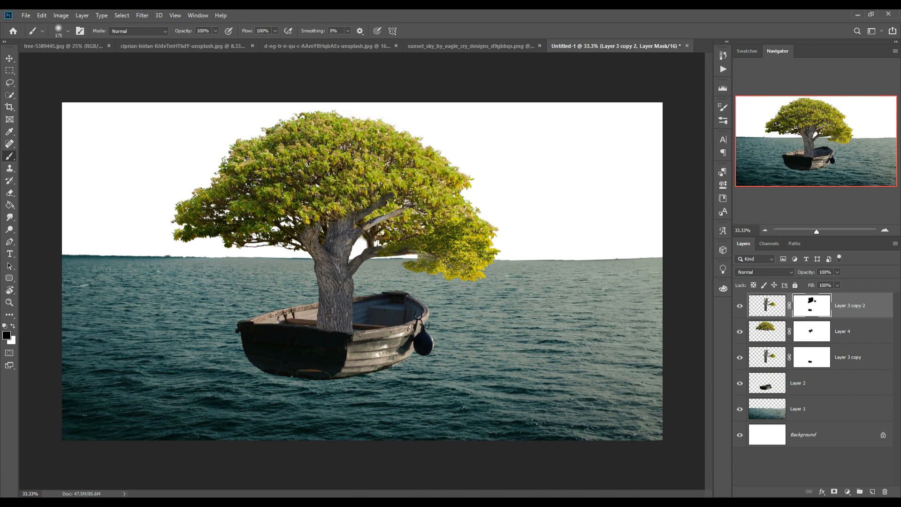
key(v)
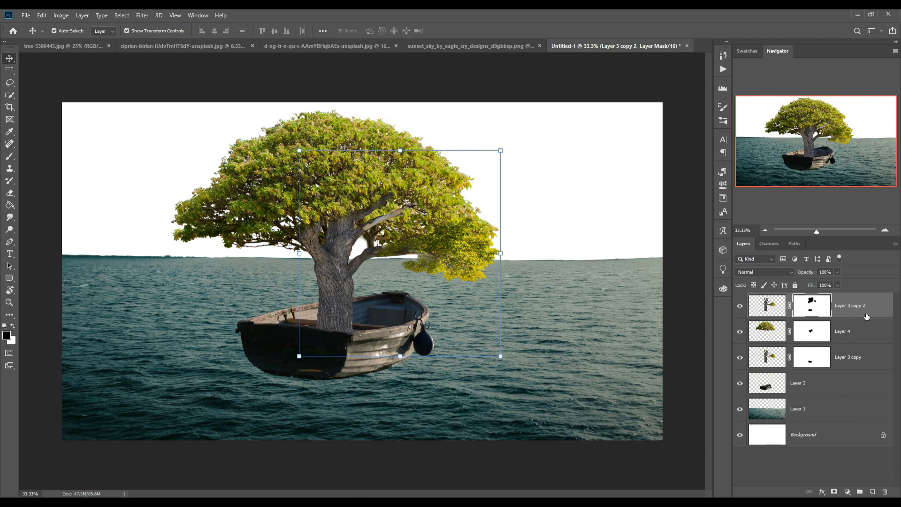
Open Layer 4 in the Camera Raw Filter and bring up its HSL hue adjustments
click(777, 336)
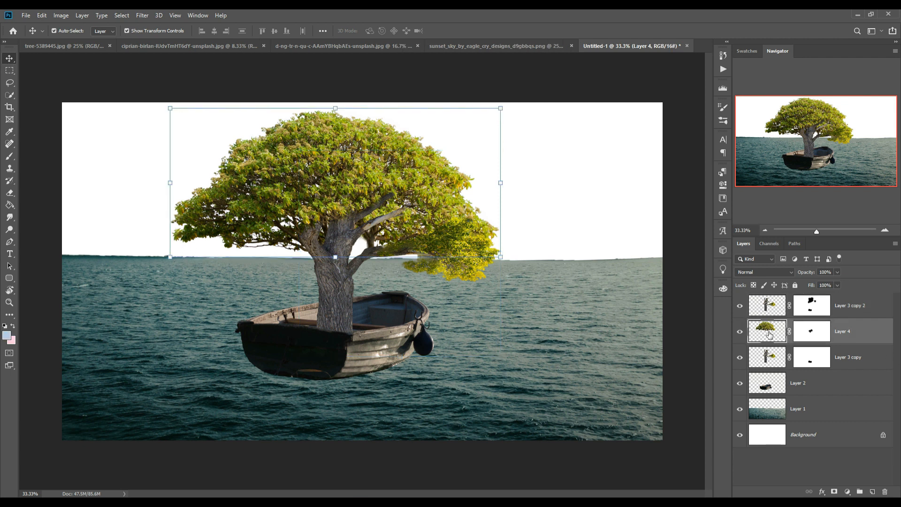
click(142, 15)
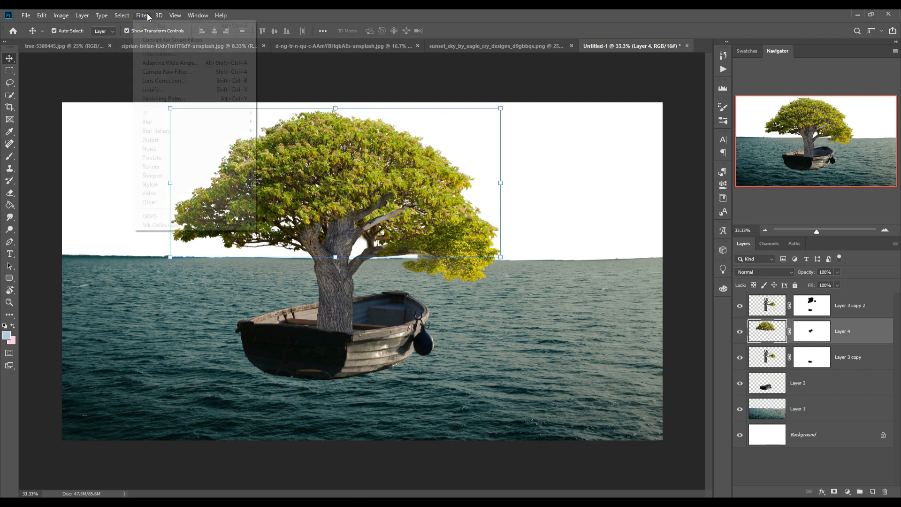
click(164, 72)
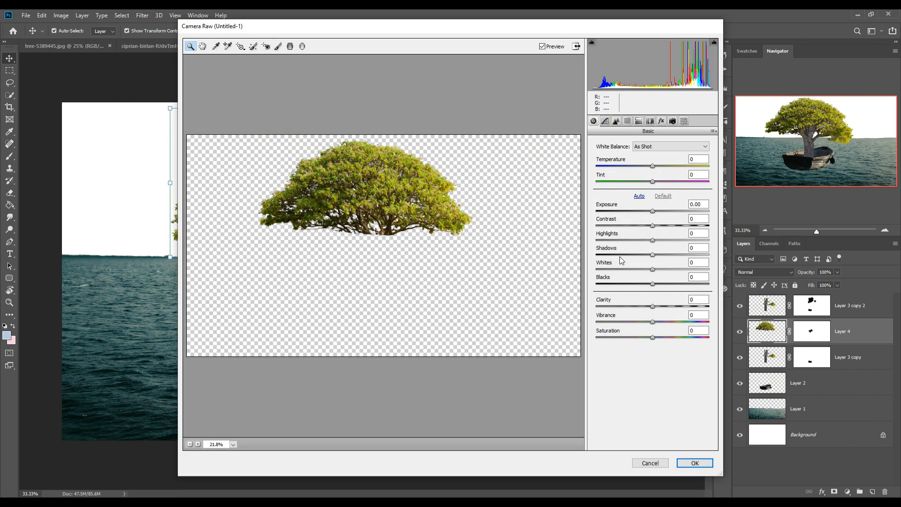
click(628, 120)
click(621, 160)
click(598, 158)
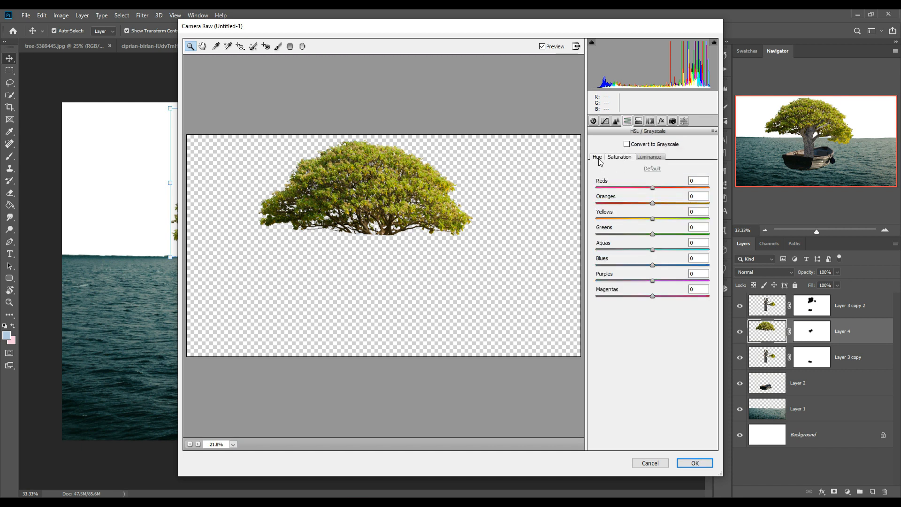
click(621, 157)
click(655, 249)
mouse_move(655, 249)
mouse_down()
mouse_move(663, 249)
mouse_move(654, 249)
mouse_up()
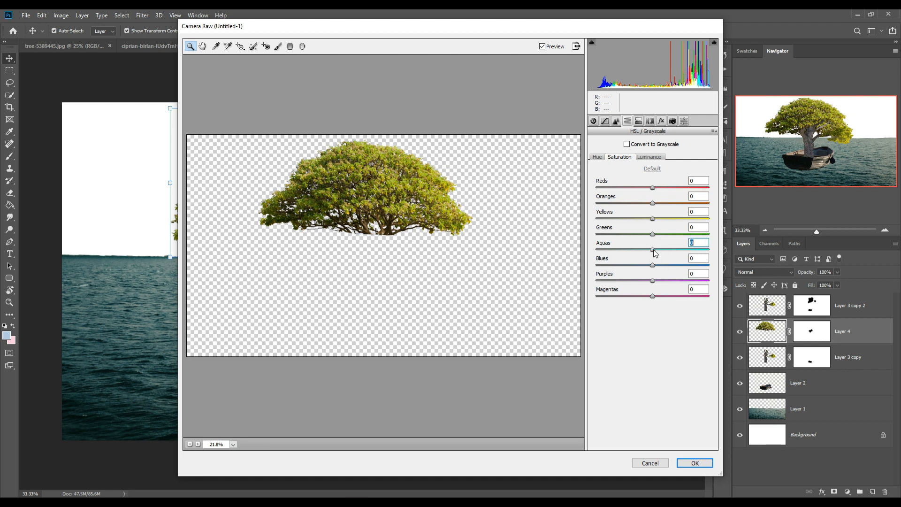
click(598, 158)
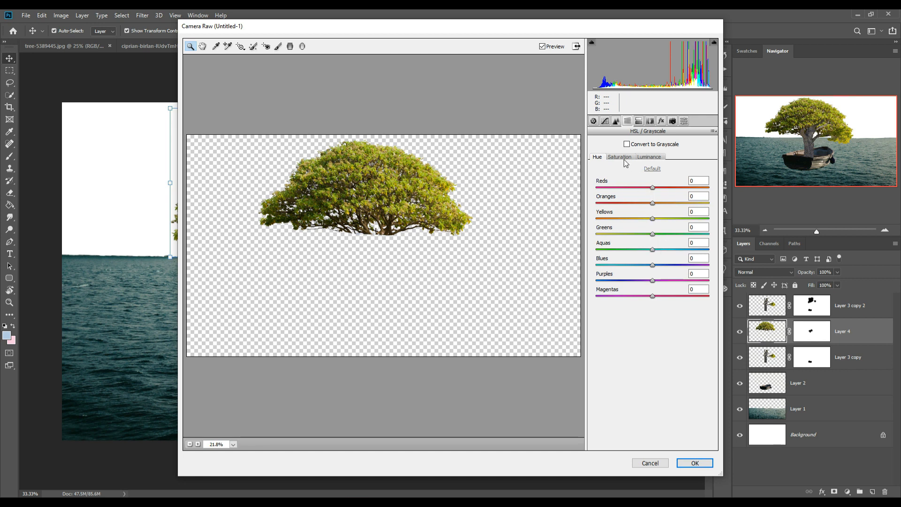
Set the crown's hue to Greens +49 and Aquas +24, shift Yellows slightly towards green, and apply the filter
drag(653, 234, 672, 249)
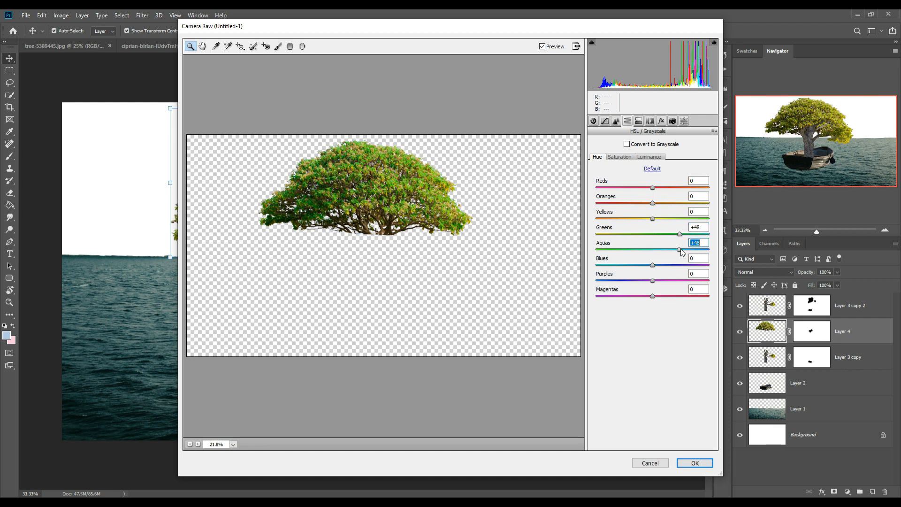
mouse_move(675, 249)
mouse_down()
mouse_move(635, 255)
mouse_move(670, 257)
mouse_up()
click(680, 233)
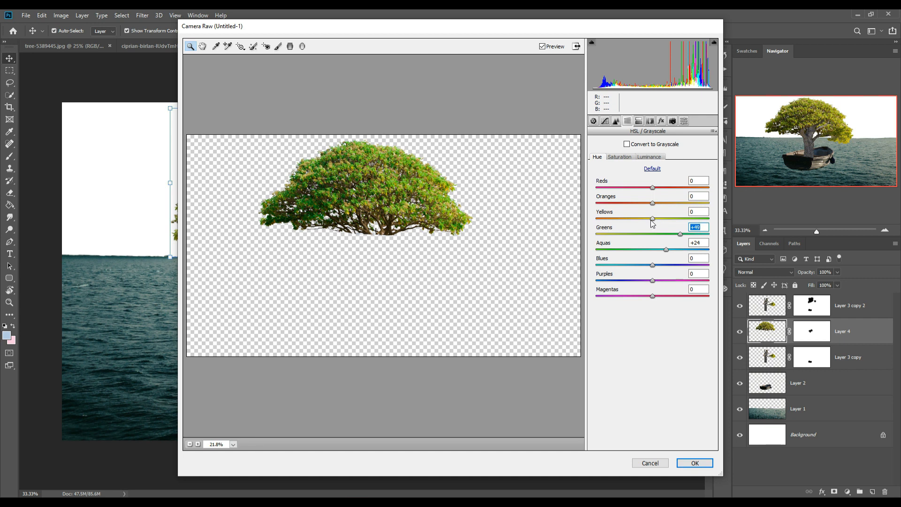
mouse_move(654, 222)
mouse_down()
mouse_move(670, 221)
mouse_move(637, 221)
mouse_move(676, 222)
mouse_move(664, 222)
mouse_up()
click(696, 464)
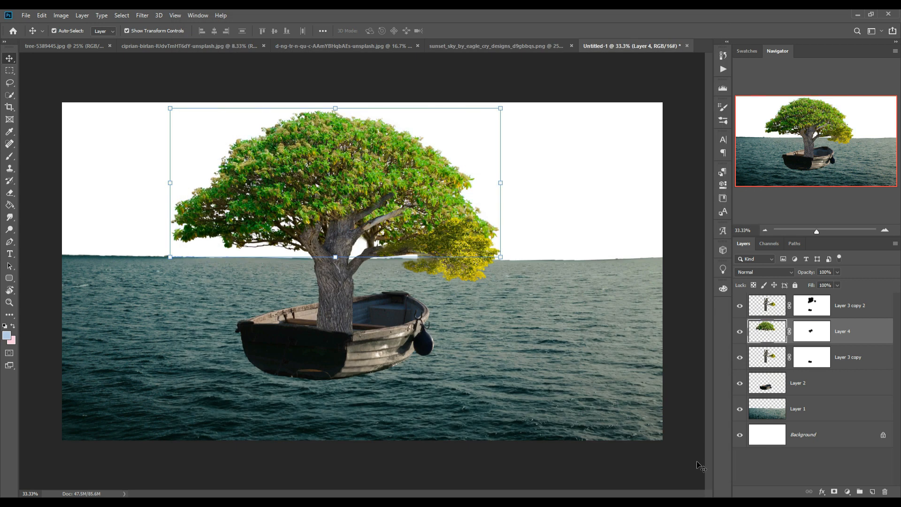
Use the Camera Raw Filter's HSL hue adjustments to shift the yellow foliage on Layer 3 copy towards green
click(865, 359)
click(141, 16)
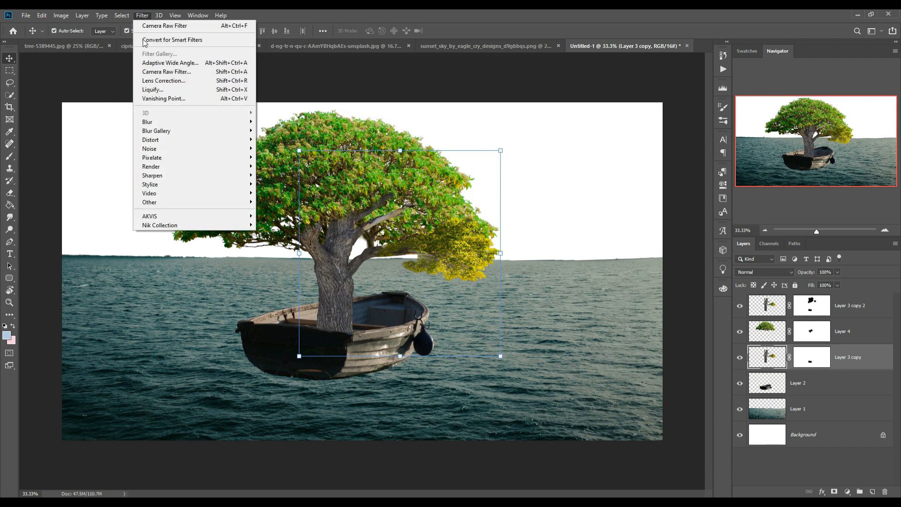
click(160, 74)
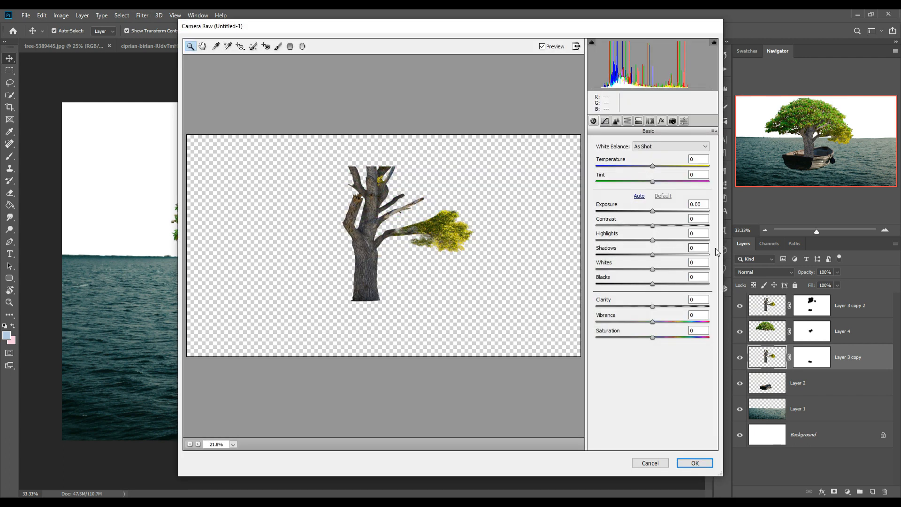
click(628, 122)
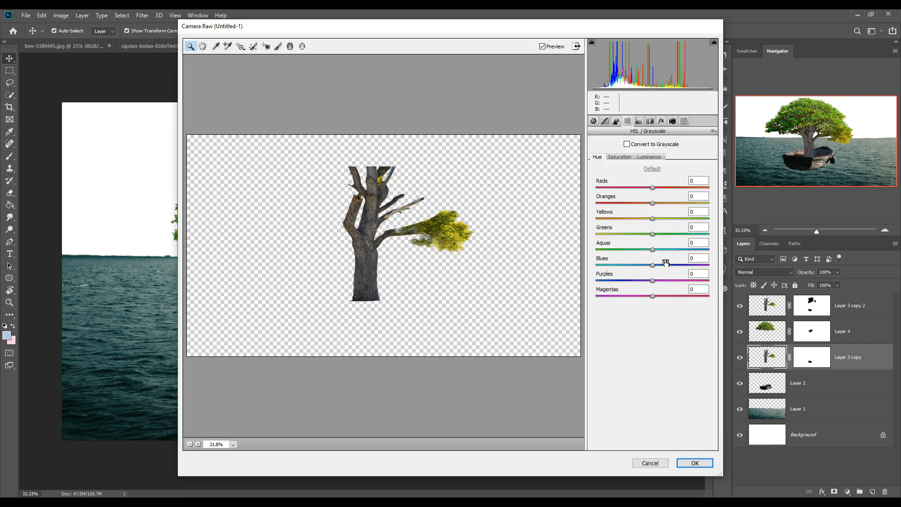
click(653, 250)
drag(653, 249, 655, 249)
drag(652, 233, 669, 222)
click(694, 464)
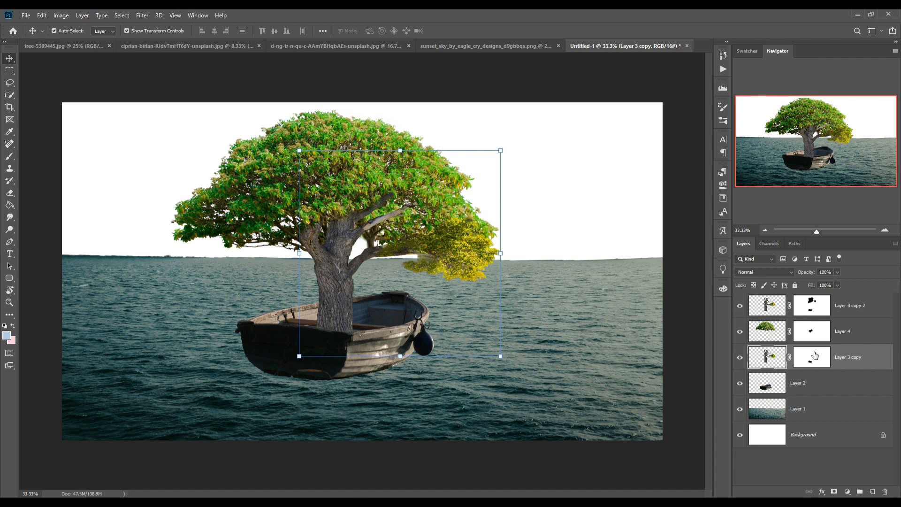
Apply a second Camera Raw hue pass to Layer 3 copy, raising Greens and Yellows to make the leaves greener
click(143, 16)
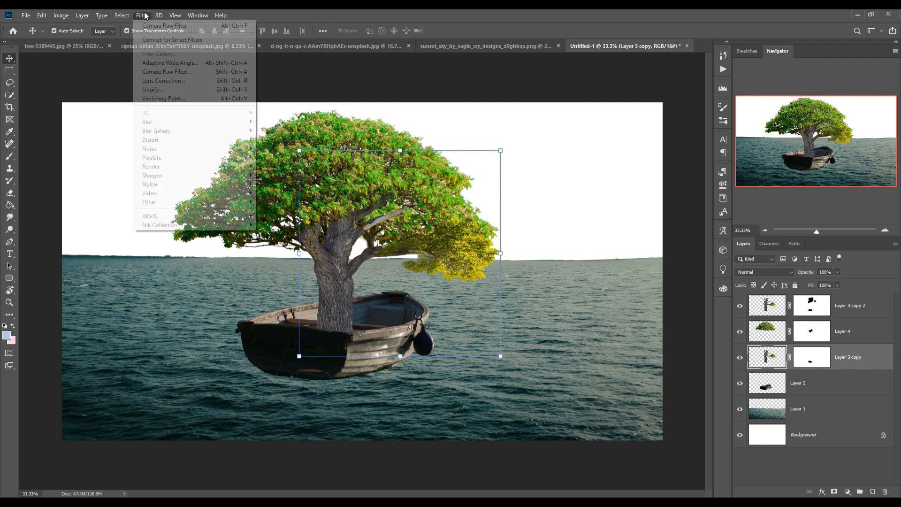
click(156, 73)
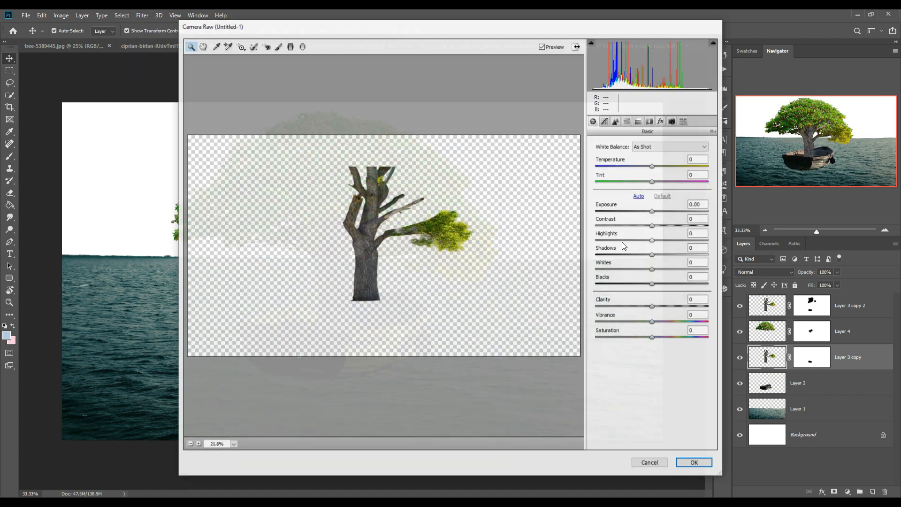
click(628, 121)
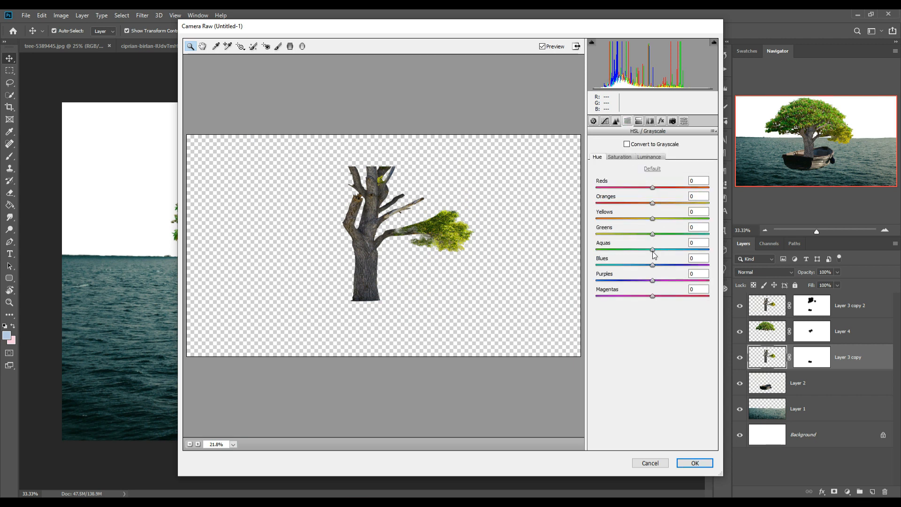
drag(652, 233, 668, 219)
click(692, 462)
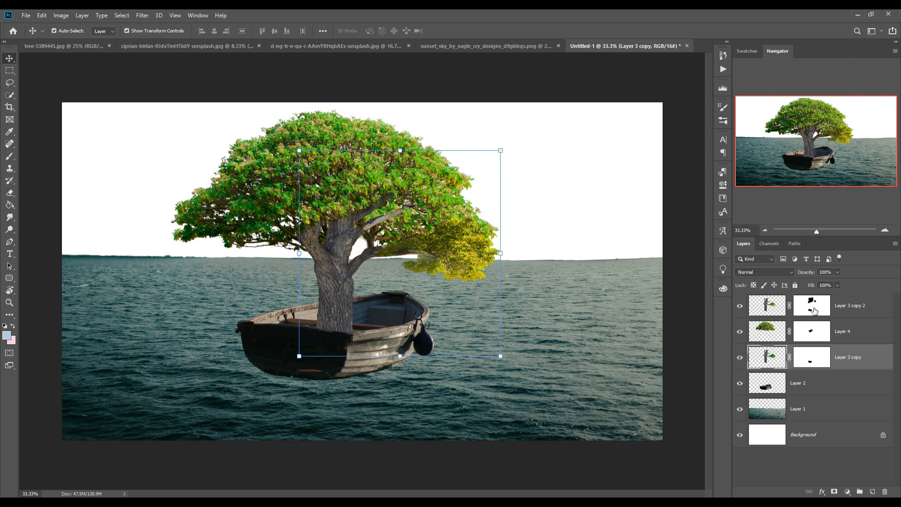
Toggle the visibility of Layer 3 copy to compare, and leave it hidden
click(740, 358)
click(740, 357)
click(741, 358)
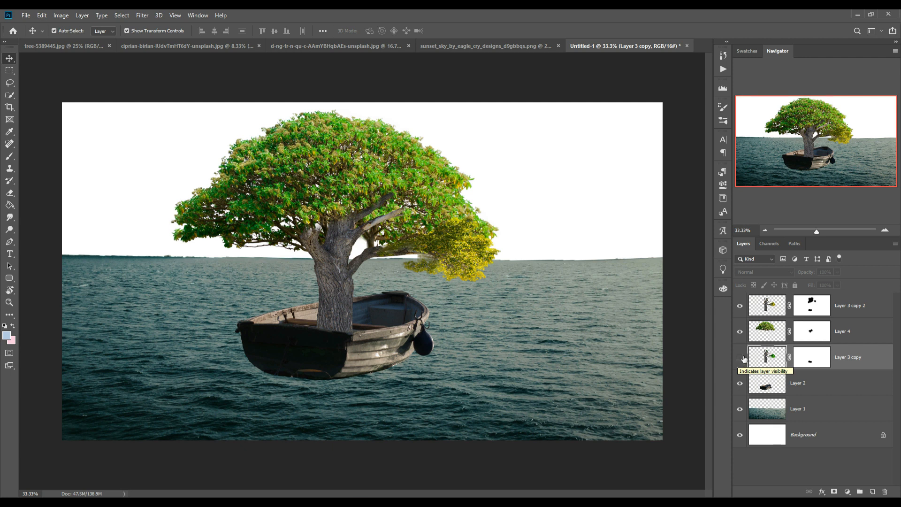
Apply the Camera Raw Filter to Layer 3 copy 2 with hue values of Yellows +17 and Greens +44
click(774, 310)
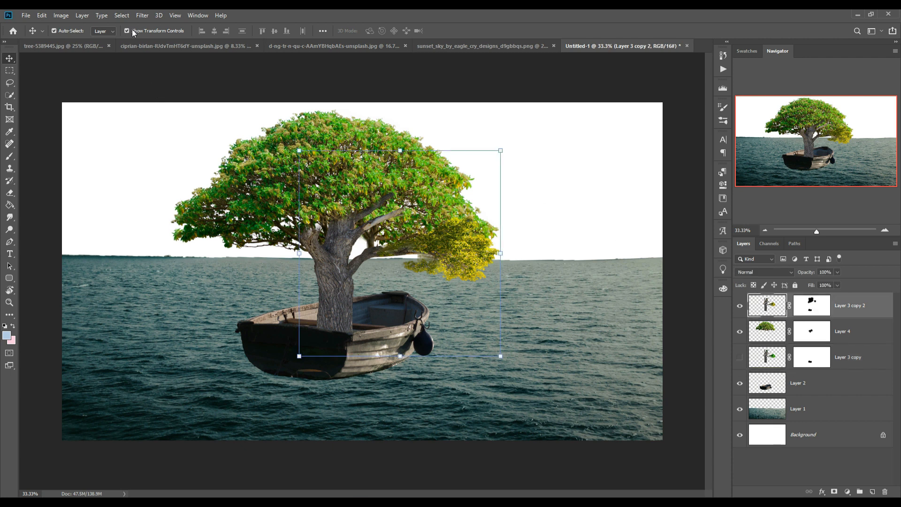
click(142, 15)
click(157, 75)
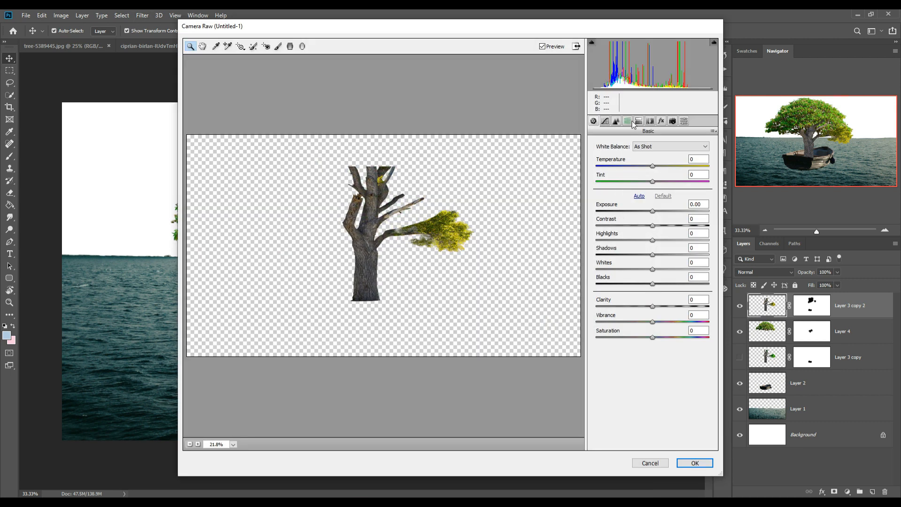
click(629, 122)
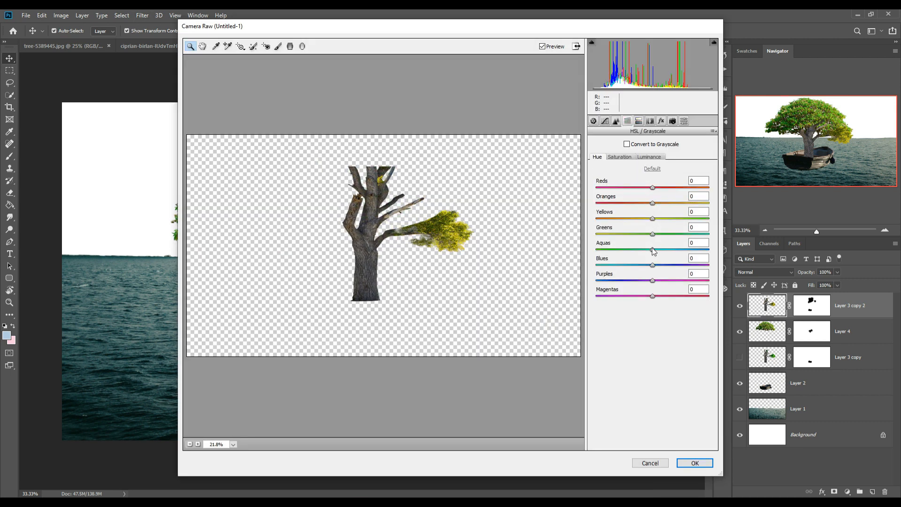
drag(654, 251, 664, 219)
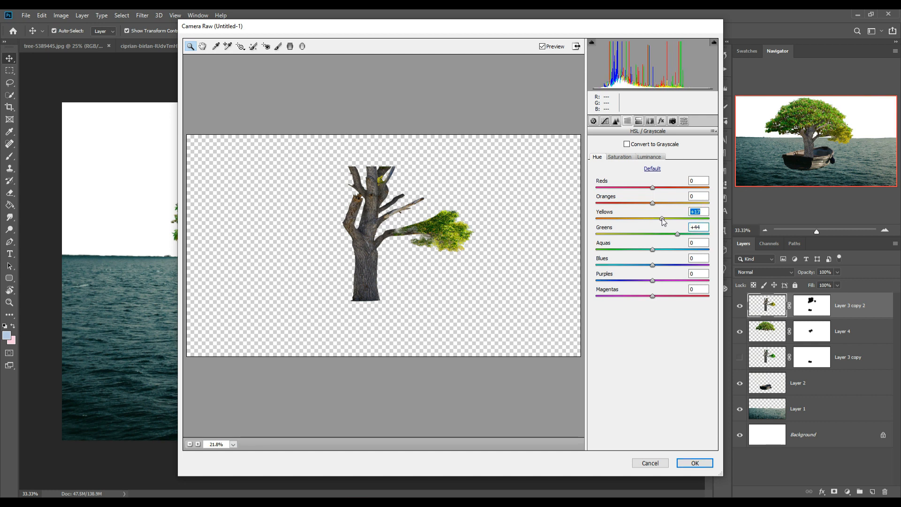
click(695, 464)
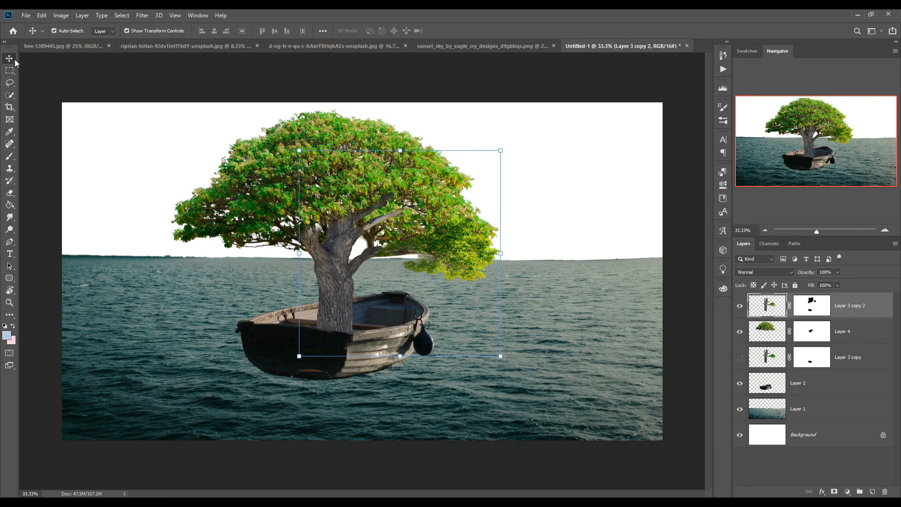
Merge Layer 4 and Layer 3 copy 2 into a single tree layer
ctrl+click(865, 329)
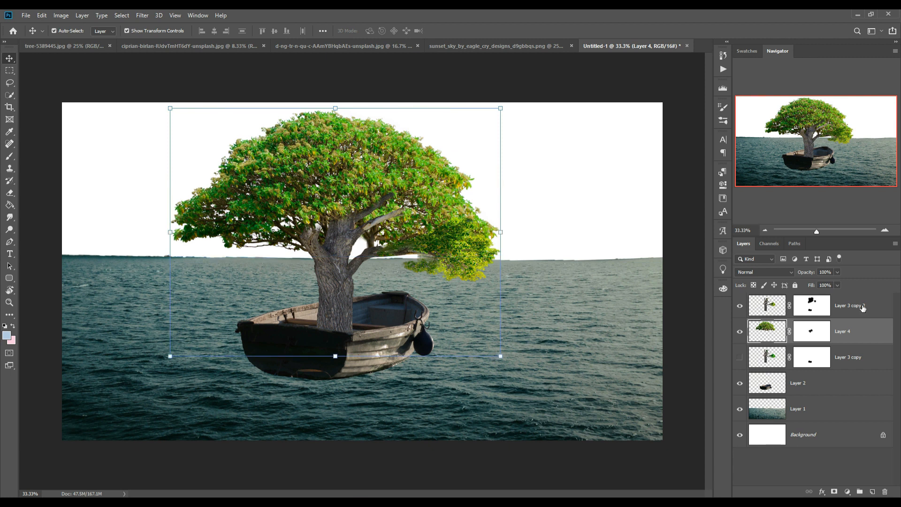
right_click(863, 325)
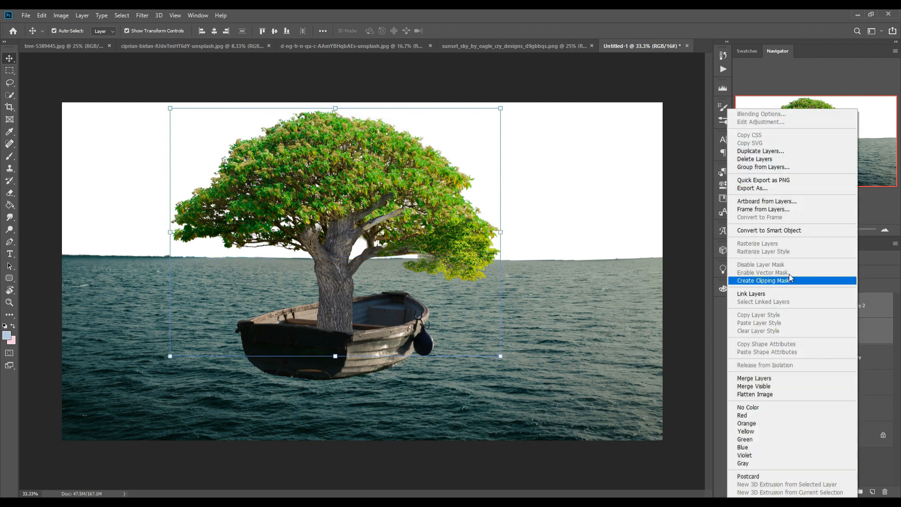
click(755, 378)
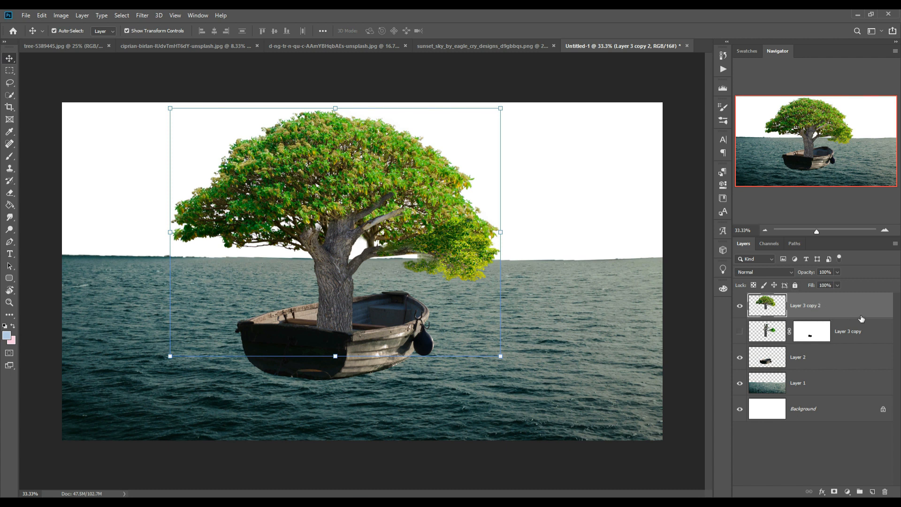
click(782, 501)
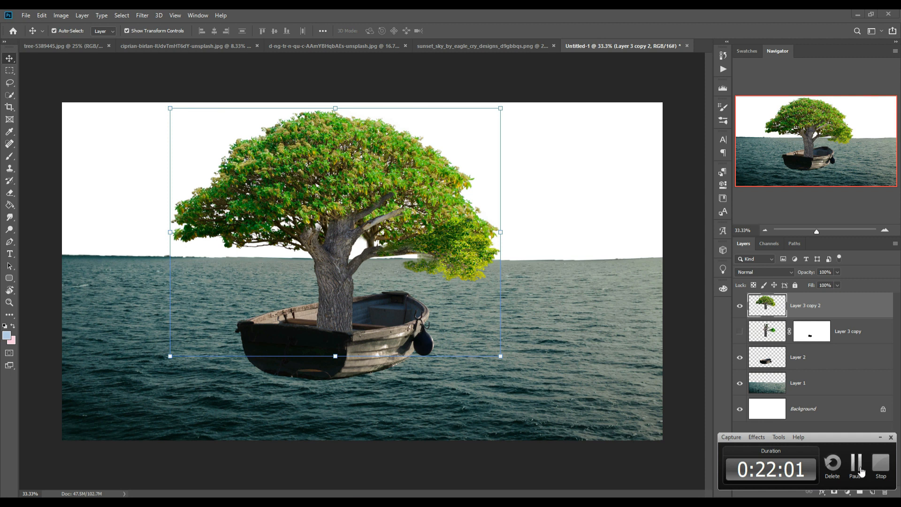
click(861, 471)
Select the boat layer together with the tree layer and scale both down slightly
shift+click(822, 357)
drag(501, 381, 479, 354)
key(Return)
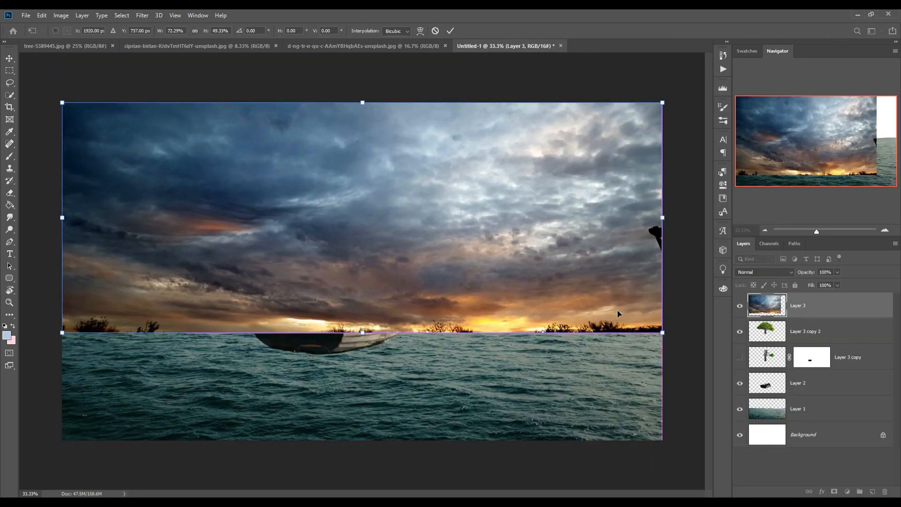
Move the cloudy sunset sky up to the horizon and paint black on Layer 1's mask to blend the sea's edge
drag(362, 310, 368, 282)
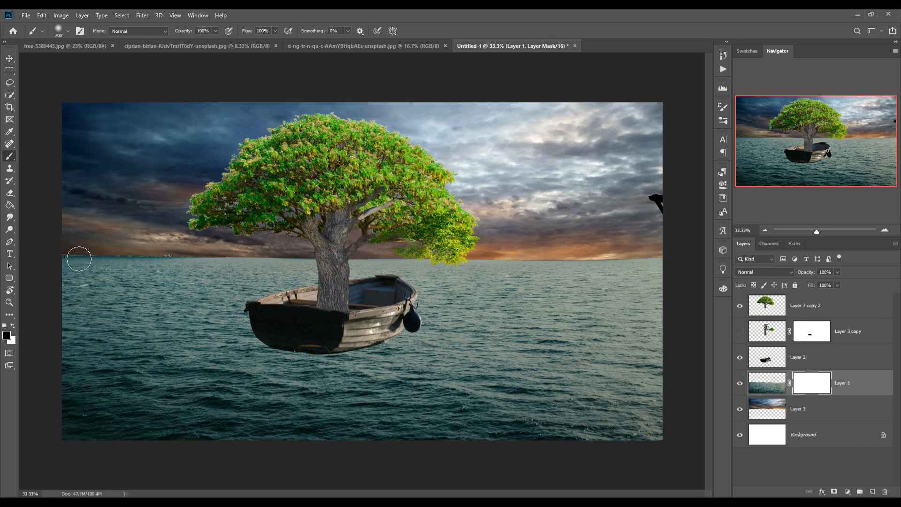
mouse_move(81, 251)
mouse_down()
mouse_move(263, 261)
mouse_move(167, 261)
mouse_up()
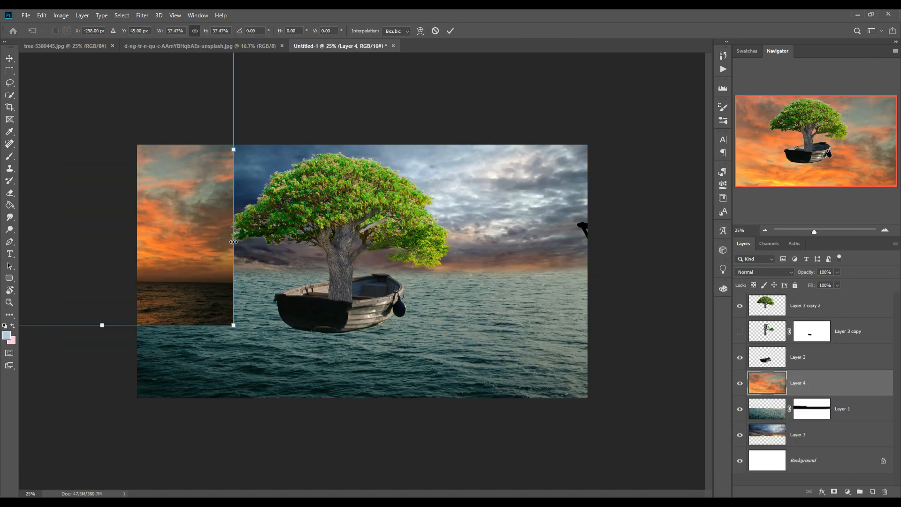
Place the orange sunset photo on Layer 4 over the sky behind the tree and stretch it wider
drag(214, 313, 431, 257)
drag(452, 70, 545, 71)
key(Return)
drag(492, 187, 457, 188)
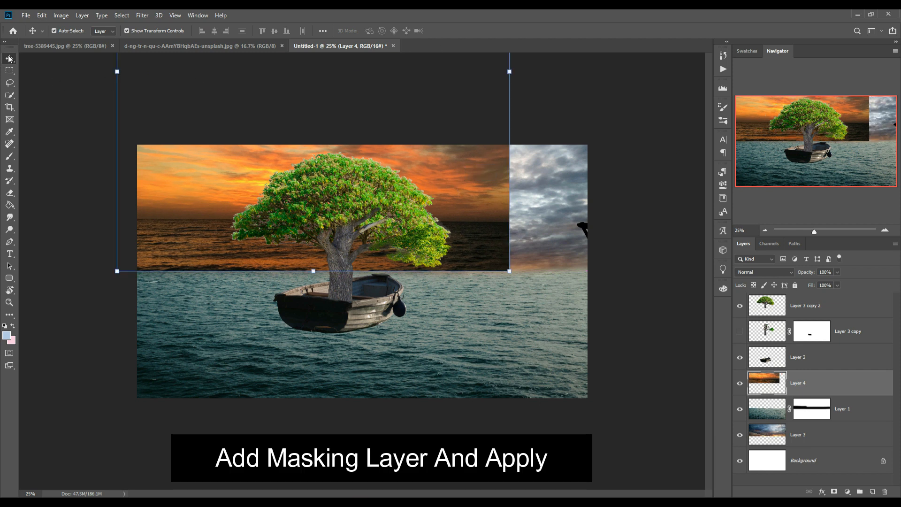
Add a layer mask to Layer 4 and enlarge the brush to 700 px
click(834, 492)
click(9, 159)
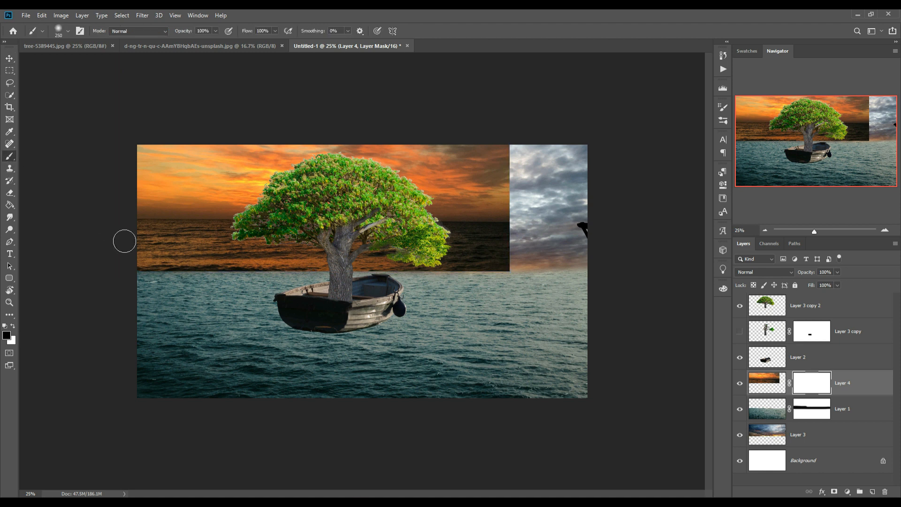
key(bracketright)
key(bracketright)
key(bracketright)
key(bracketright)
key(bracketright)
key(v)
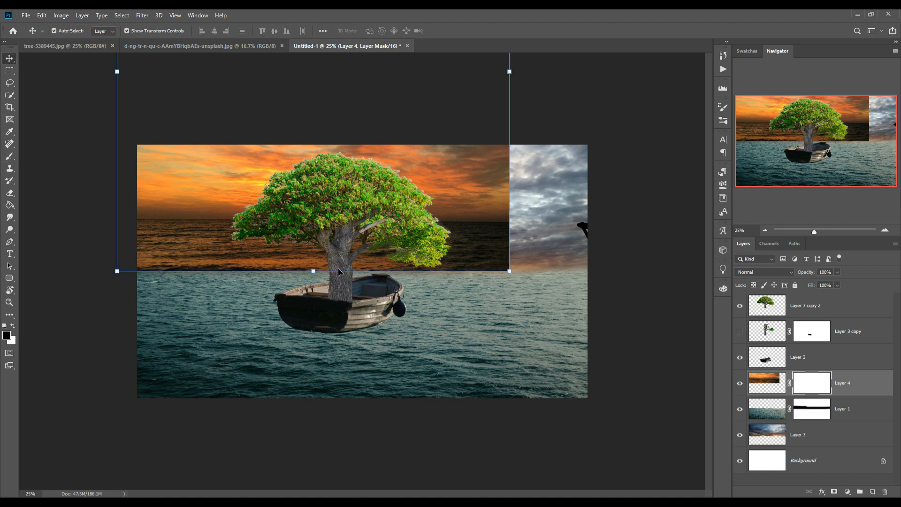
Stretch the sunset photo on Layer 4 to about 123% height and align its horizon with the sea behind the boat
drag(314, 272, 313, 362)
drag(276, 264, 255, 231)
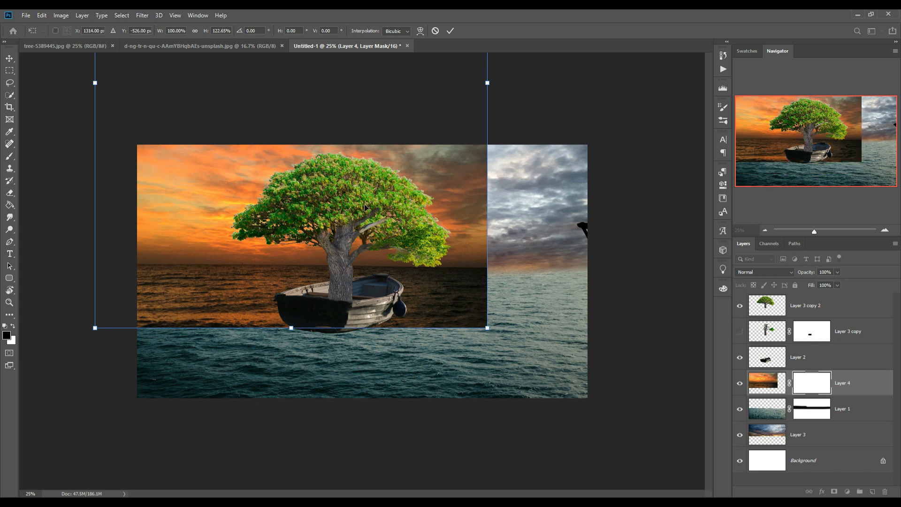
click(450, 31)
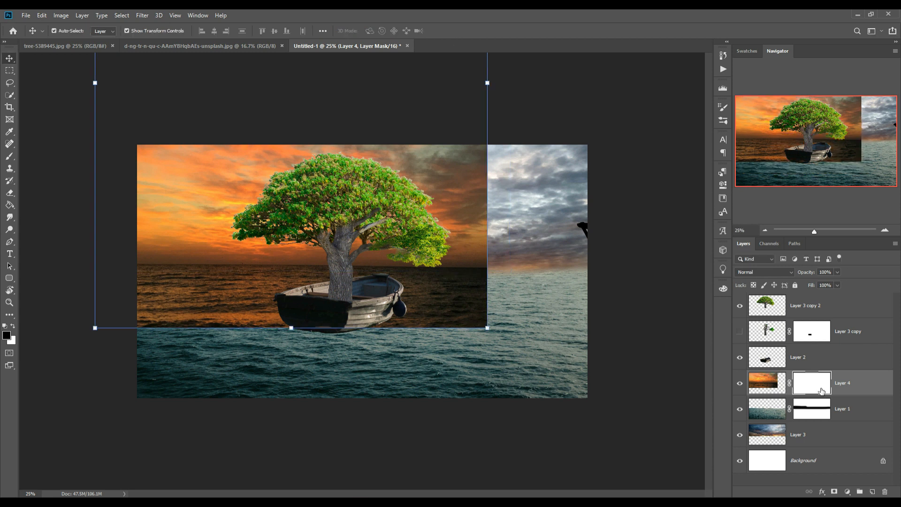
Paint black on Layer 4's mask to hide its dark water and fade its far edge into the cloudy sky
click(10, 156)
mouse_move(170, 346)
mouse_down()
mouse_move(536, 379)
mouse_move(318, 366)
mouse_move(128, 339)
mouse_move(427, 346)
mouse_move(317, 355)
mouse_up()
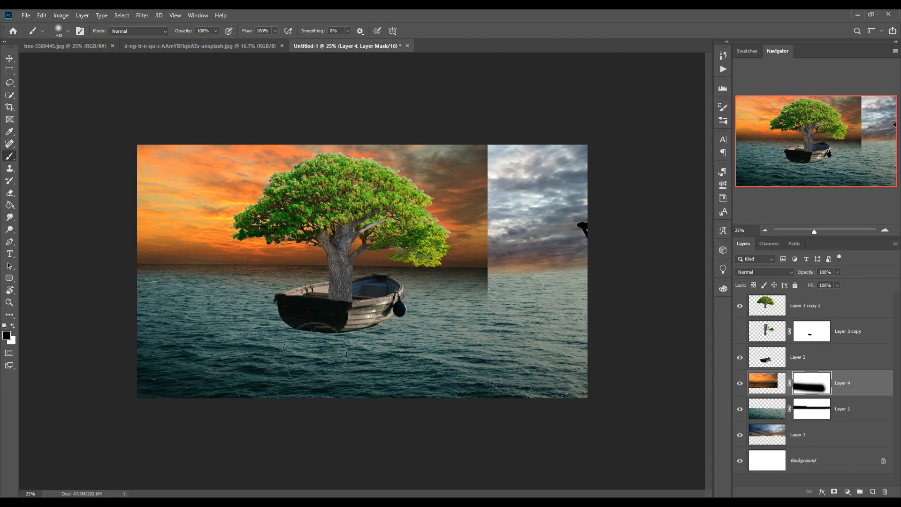
drag(204, 341, 613, 351)
mouse_move(432, 346)
mouse_down()
mouse_move(463, 244)
mouse_move(438, 264)
mouse_move(465, 186)
mouse_move(505, 187)
mouse_move(442, 155)
mouse_up()
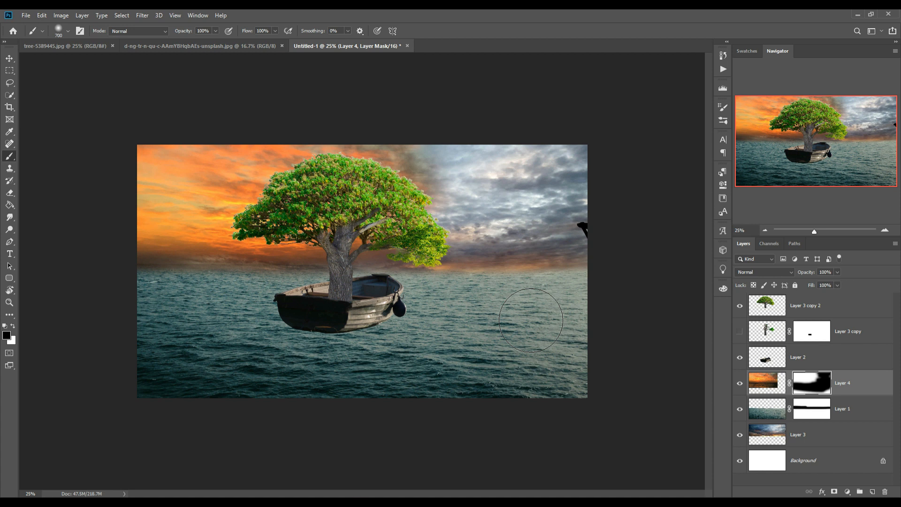
click(10, 60)
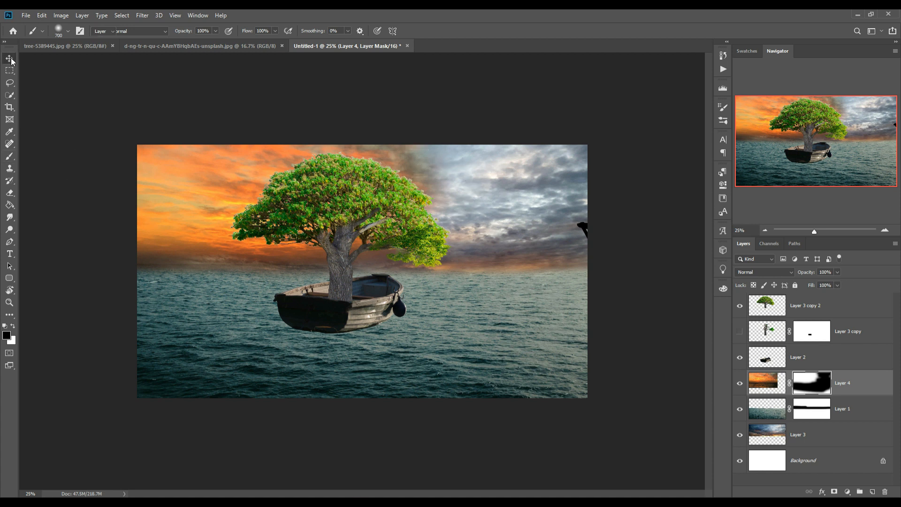
click(366, 196)
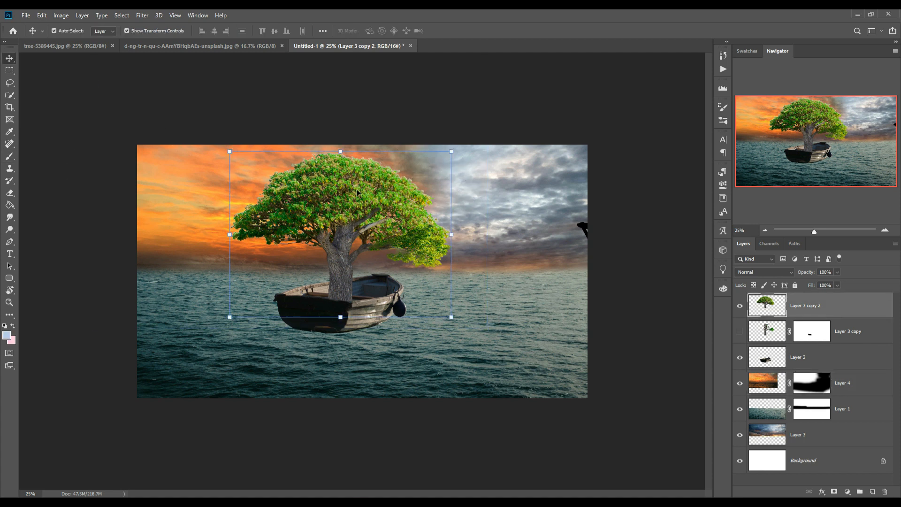
click(142, 15)
click(160, 72)
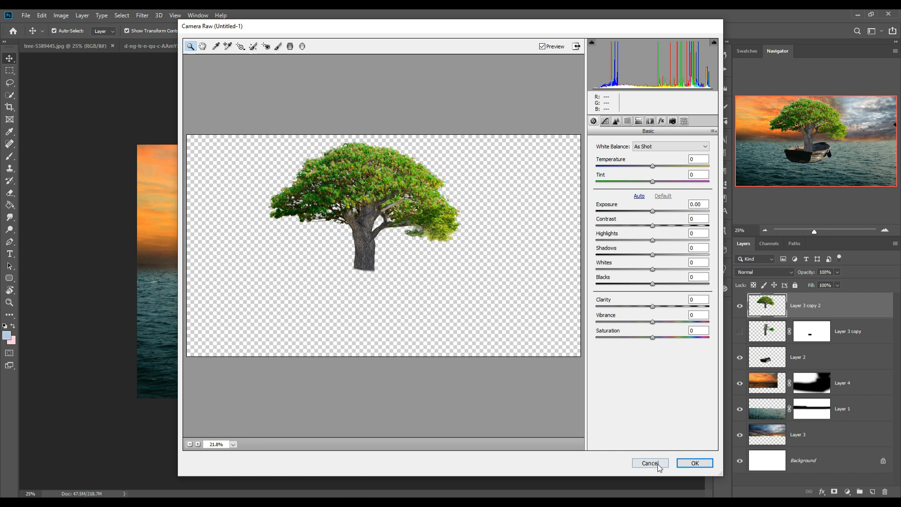
click(651, 463)
Add a Curves adjustment clipped to the tree layer and darken its midtones with a point at input 147, output 106
click(852, 484)
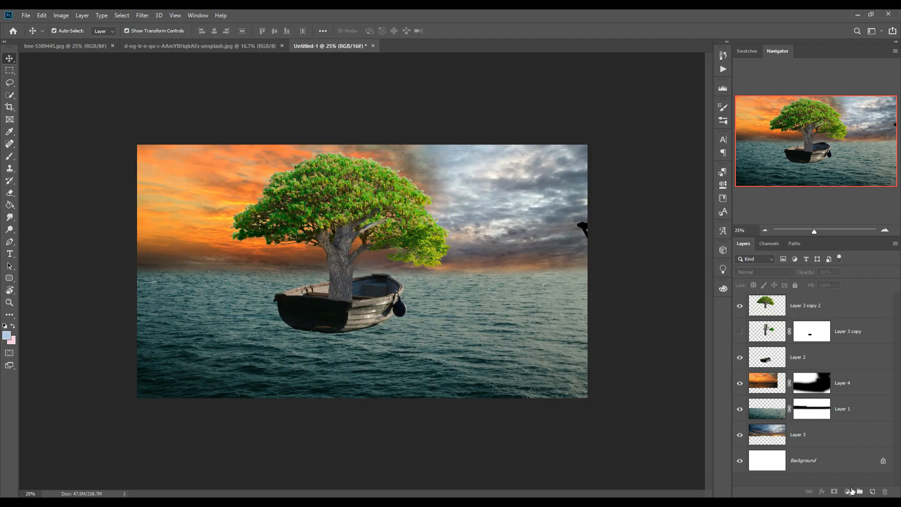
click(848, 492)
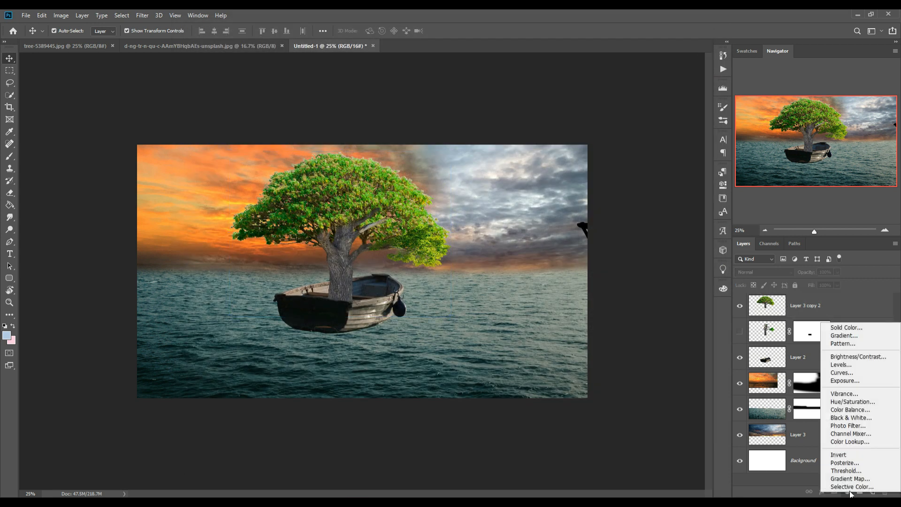
click(852, 372)
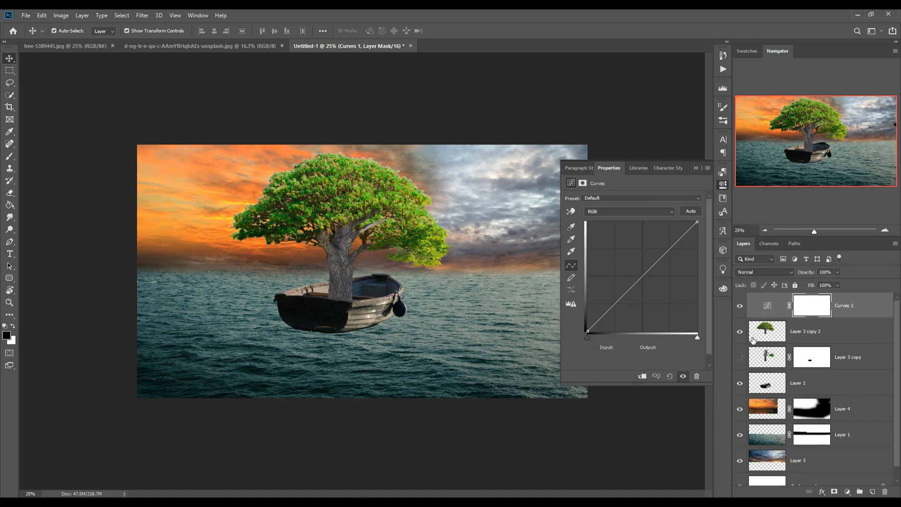
drag(643, 282, 655, 290)
click(649, 378)
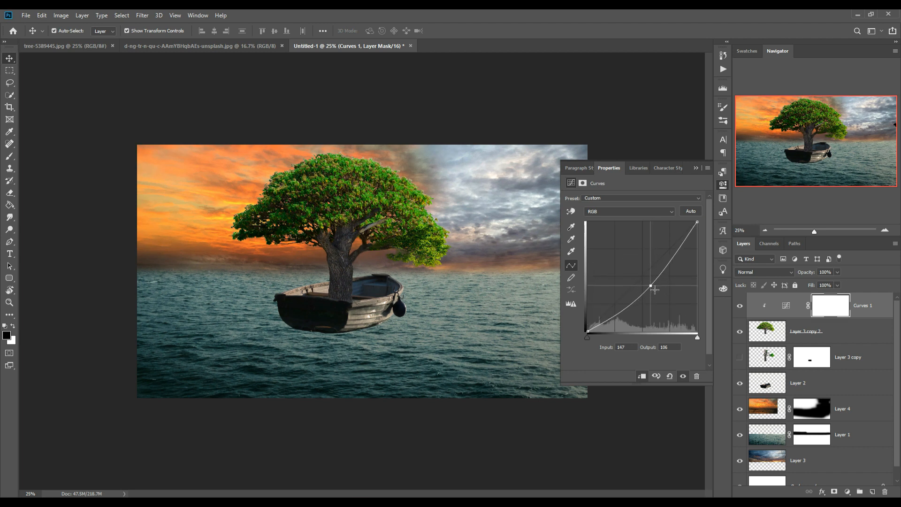
Apply Camera Raw basic adjustments to the tree layer: Exposure -0.70, Contrast +11, Shadows -13, Blacks -19 and slightly more Clarity
click(697, 169)
click(751, 325)
click(141, 15)
click(160, 72)
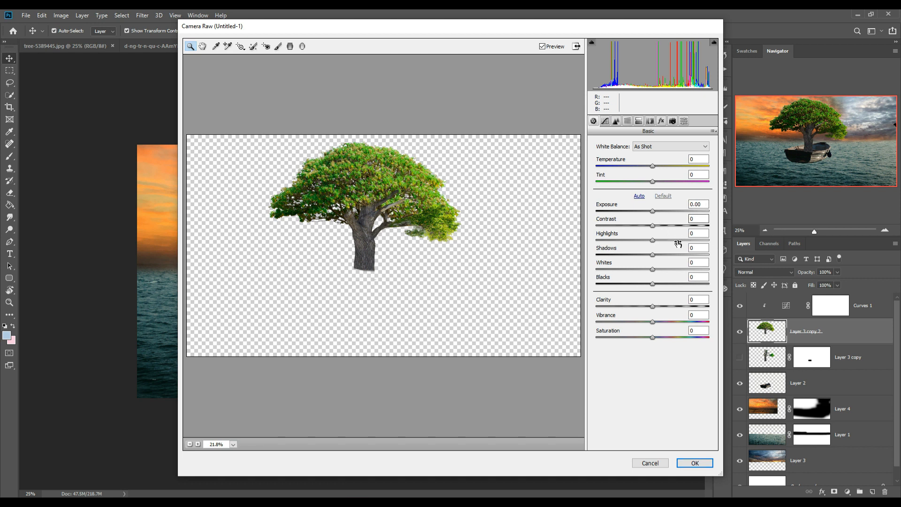
mouse_move(653, 211)
mouse_down()
mouse_move(645, 210)
mouse_move(660, 226)
mouse_up()
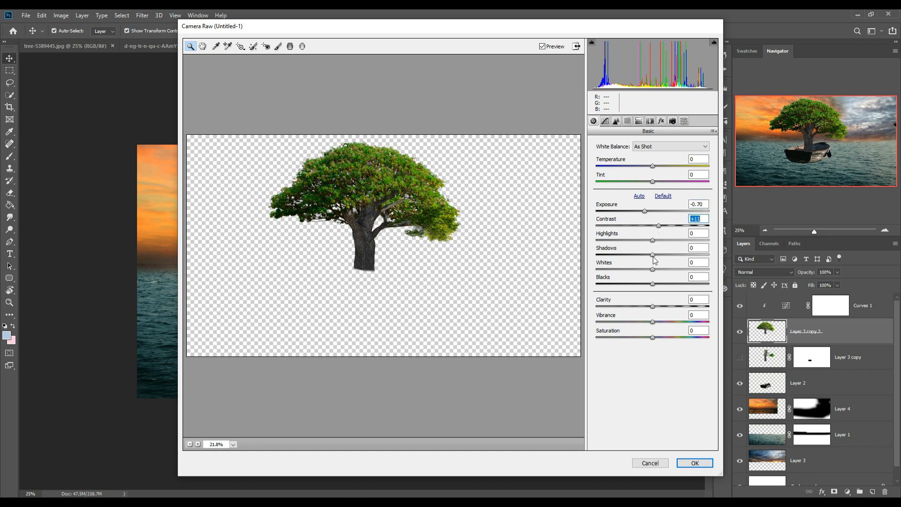
drag(654, 257, 659, 307)
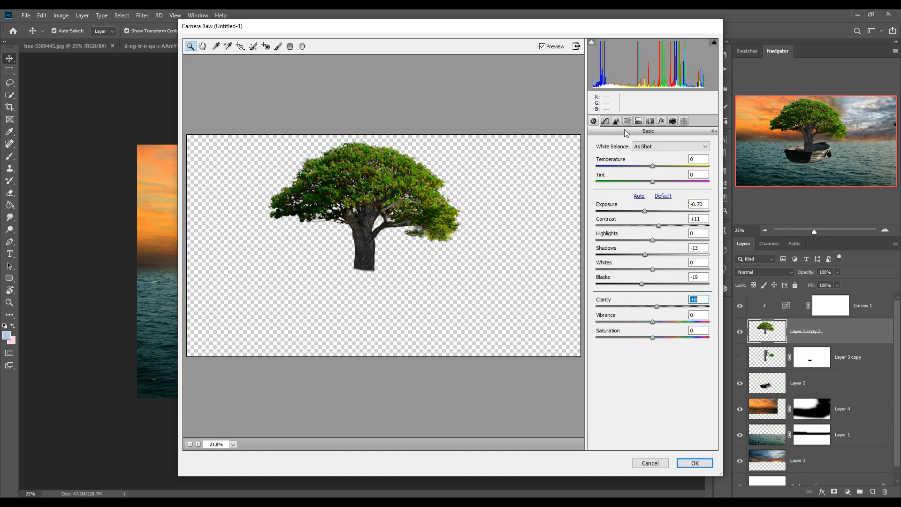
Set the tree's parametric tone curve to Highlights -9, Lights -14, Darks +7 and Shadows -12, and apply the Camera Raw filter
click(605, 121)
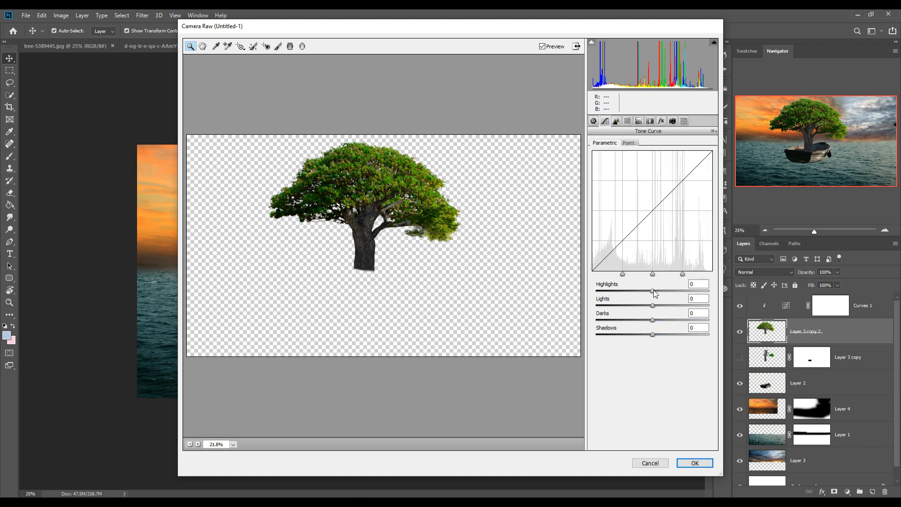
drag(656, 294, 651, 295)
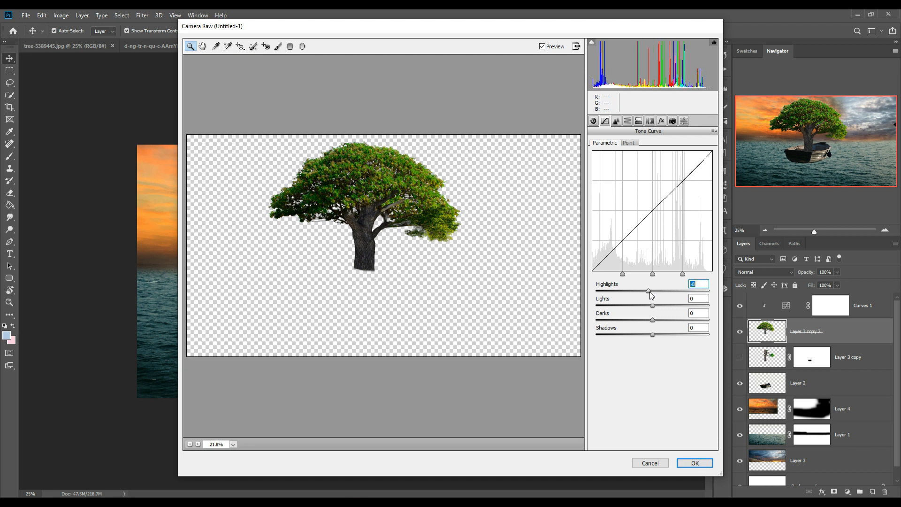
drag(652, 294, 655, 293)
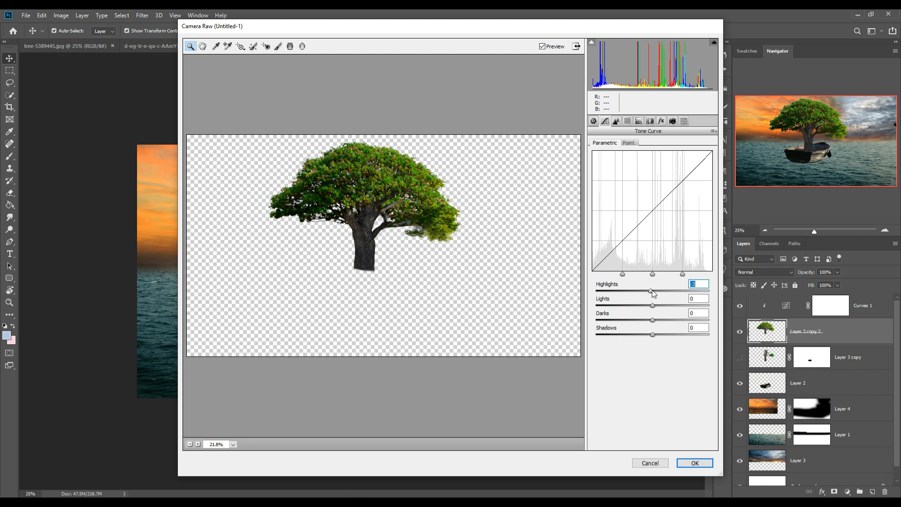
drag(654, 306, 647, 336)
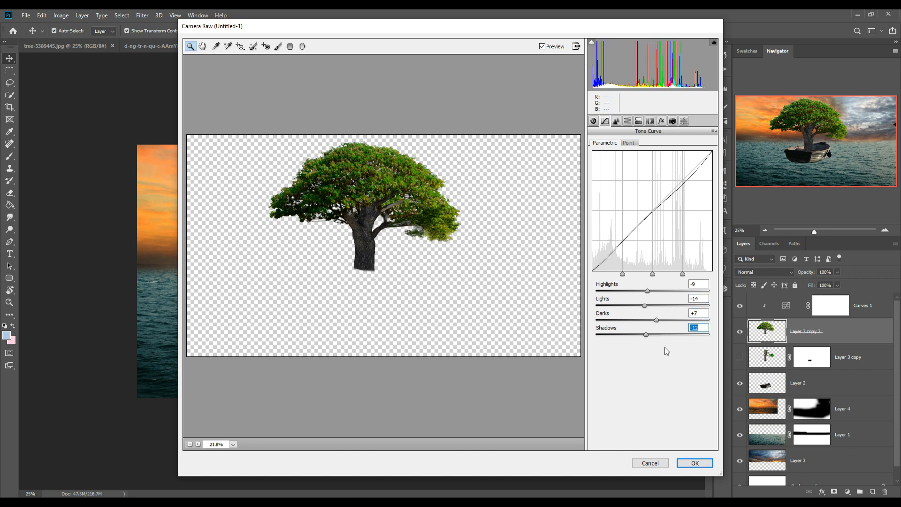
click(695, 463)
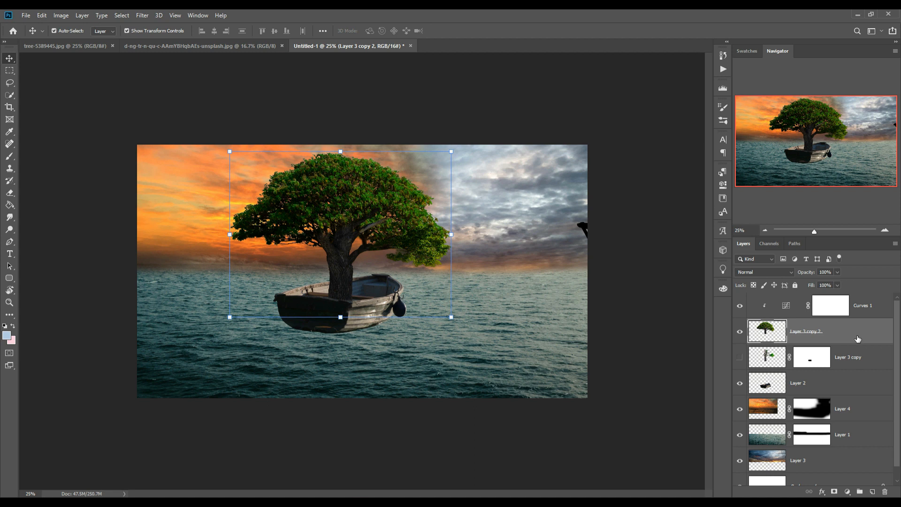
Add a new layer above Curves 1 and clip it to the tree layer
click(889, 313)
click(873, 492)
right_click(817, 305)
click(723, 280)
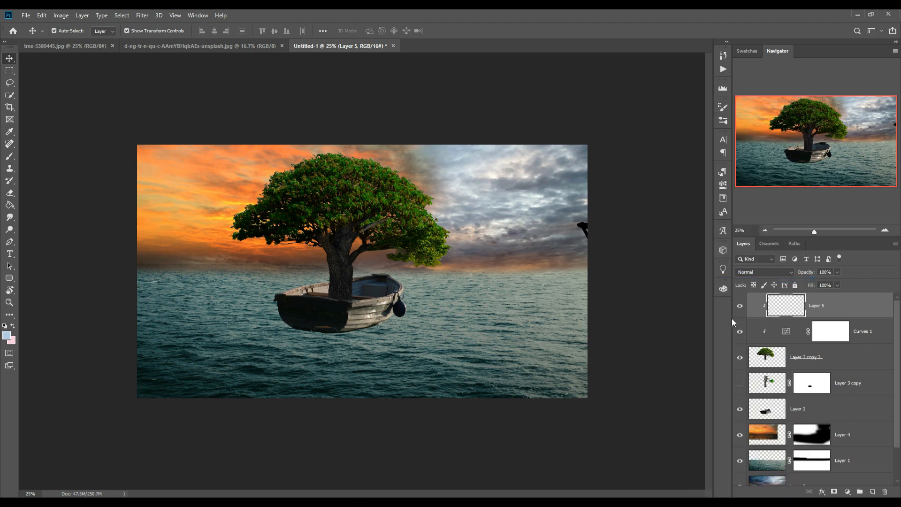
Sample the bright yellow of the sunset sky and shift it to golden yellow #fec605 as the brush colour
key(i)
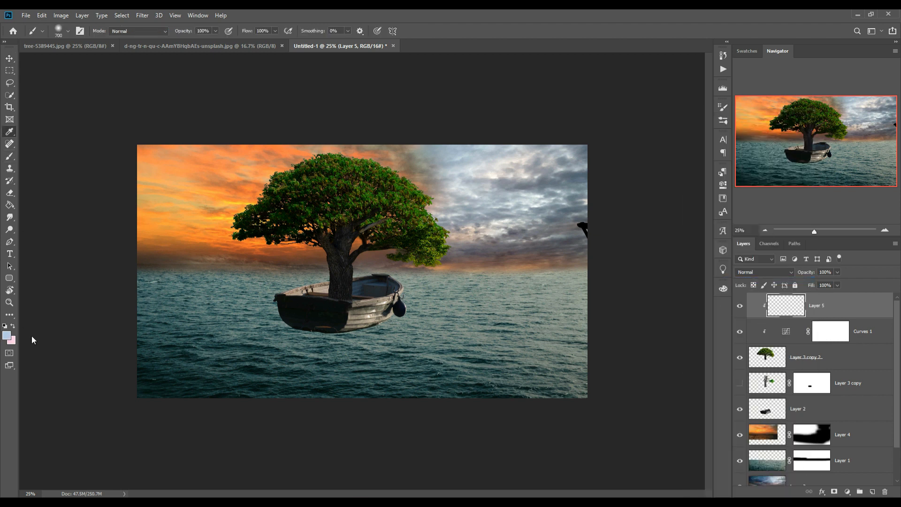
click(6, 336)
drag(734, 356, 734, 351)
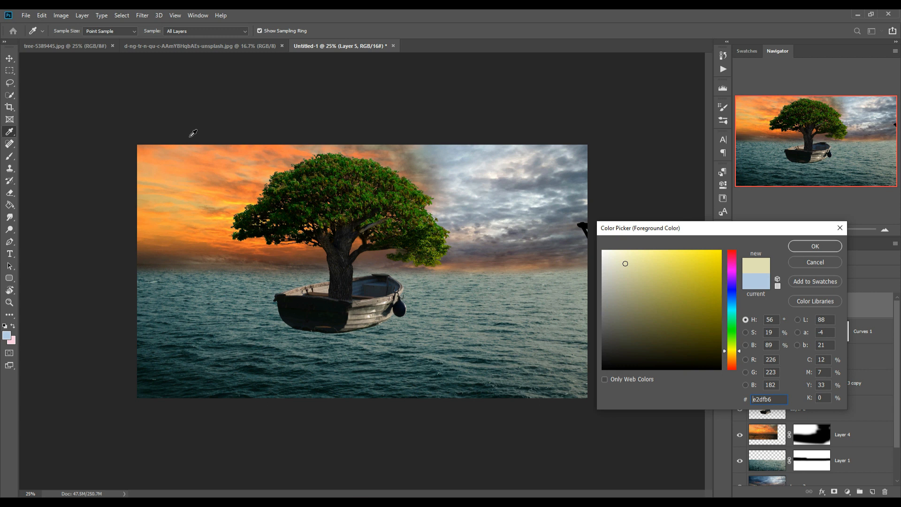
click(237, 212)
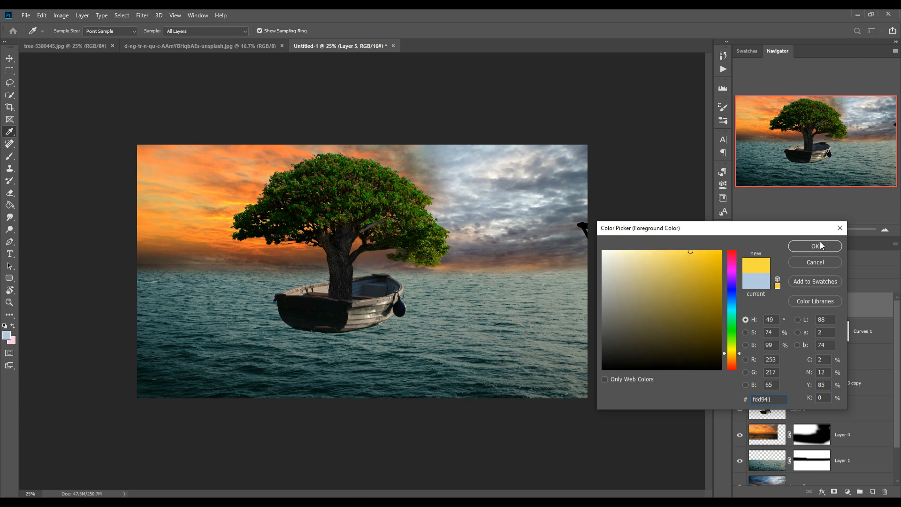
click(741, 355)
click(741, 354)
click(815, 246)
key(b)
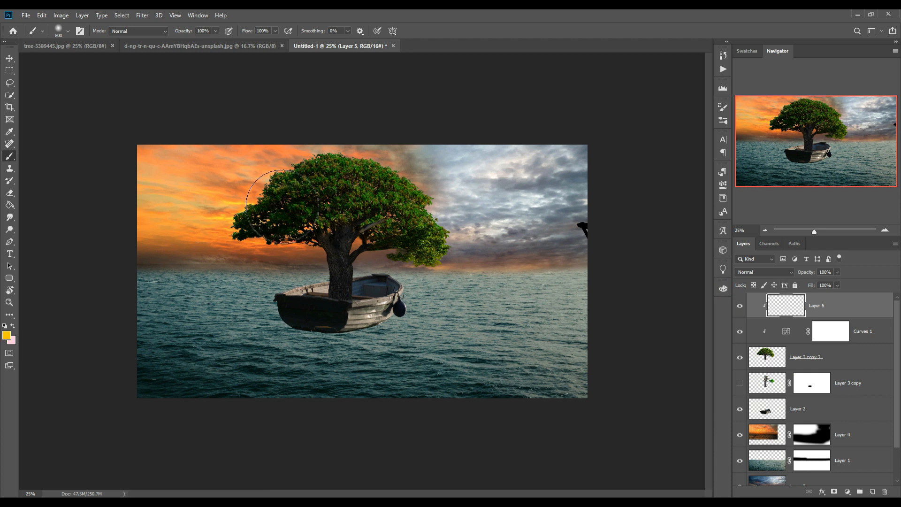
Paint soft yellow with an 800 px brush over the sunset-facing edge of the tree crown on Layer 5
click(284, 174)
click(247, 203)
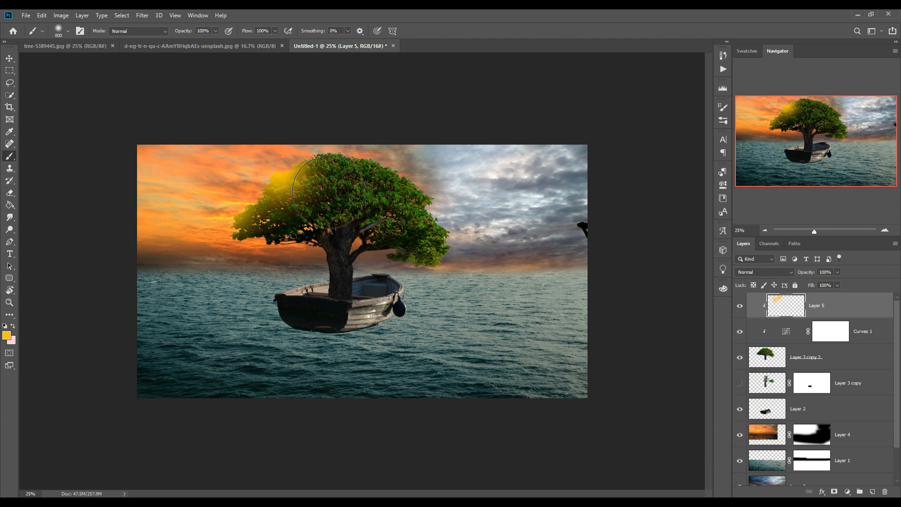
click(307, 165)
click(330, 157)
drag(321, 195, 275, 221)
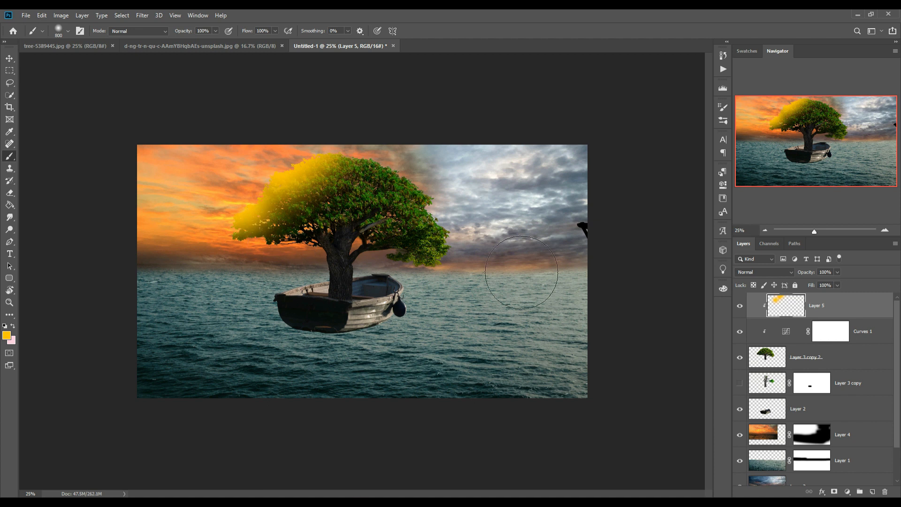
Try the Overlay blend mode on the yellow paint in Layer 5, and delete the layer
click(790, 273)
scroll(790, 276, up, 3)
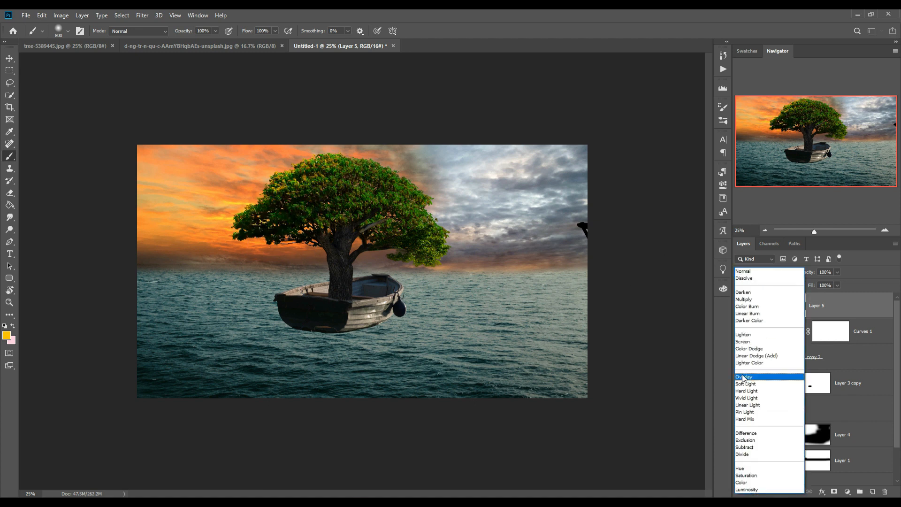
click(744, 372)
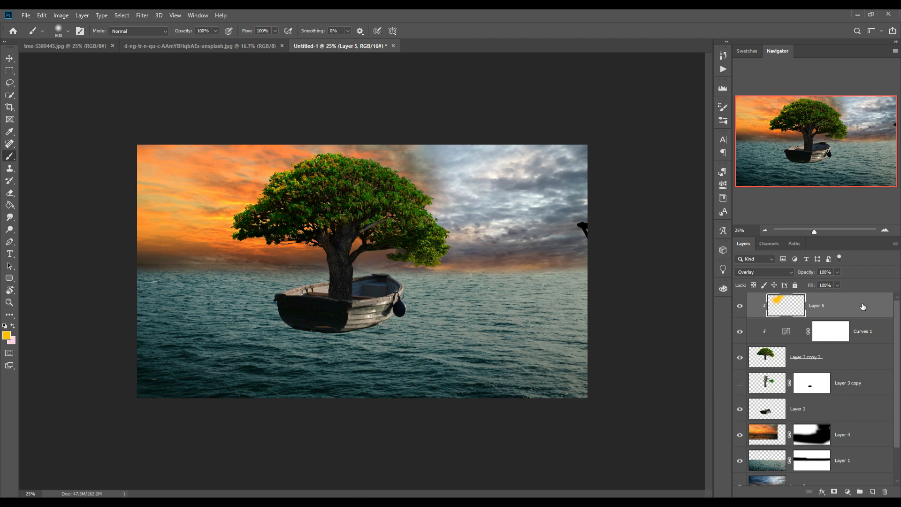
key(Delete)
Add a new clipped layer between the tree and Curves 1 and set its blend mode to Linear Dodge (Add)
click(857, 333)
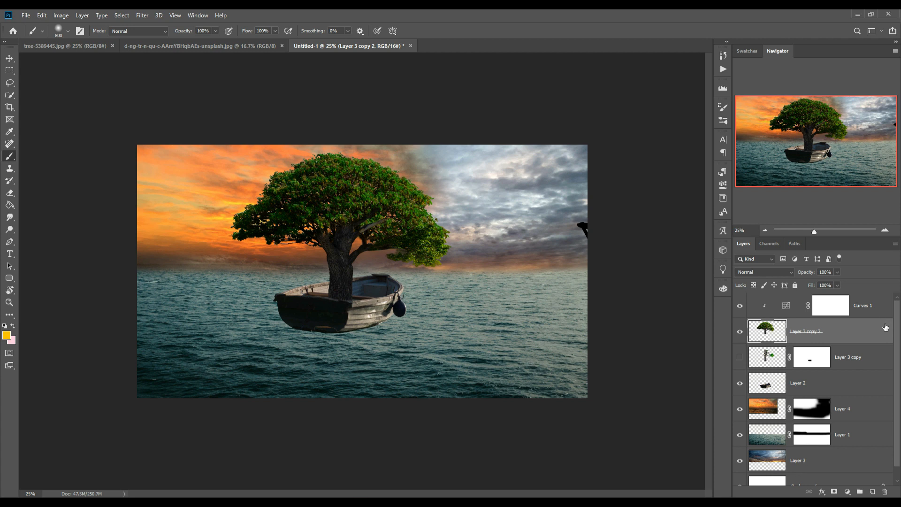
click(877, 492)
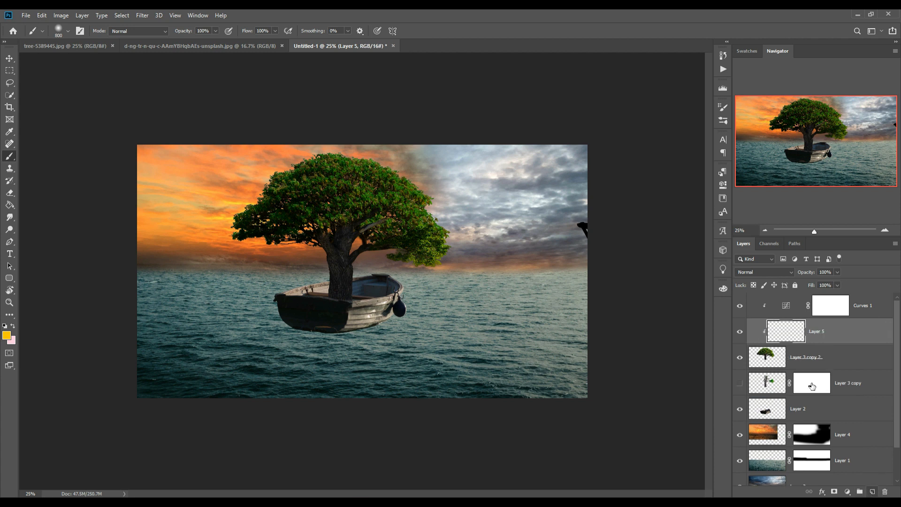
click(790, 273)
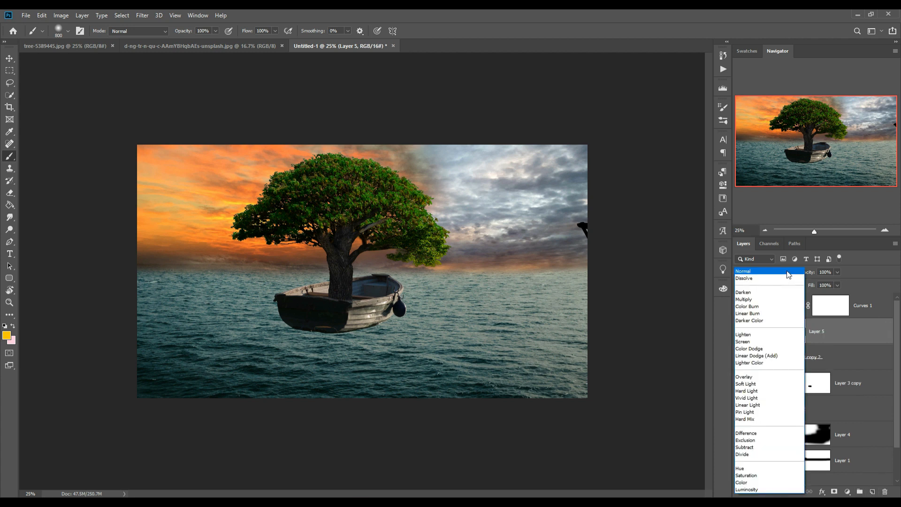
click(770, 355)
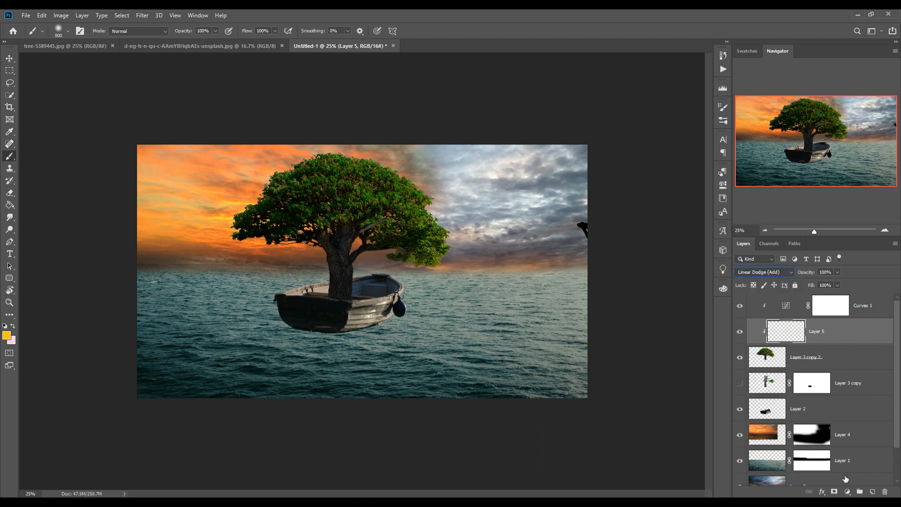
Turn the empty clipped layer into a Solid Color fill in orange #fe8c05
click(849, 492)
click(846, 326)
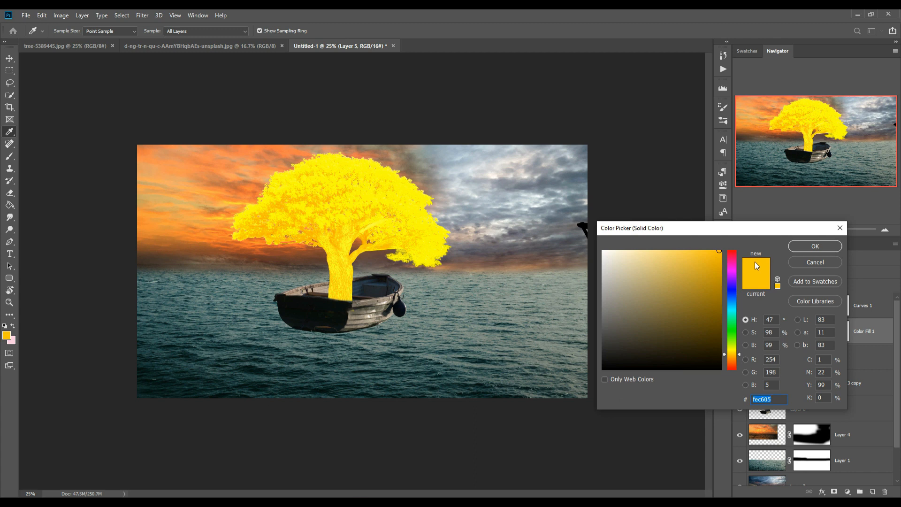
drag(740, 355, 741, 360)
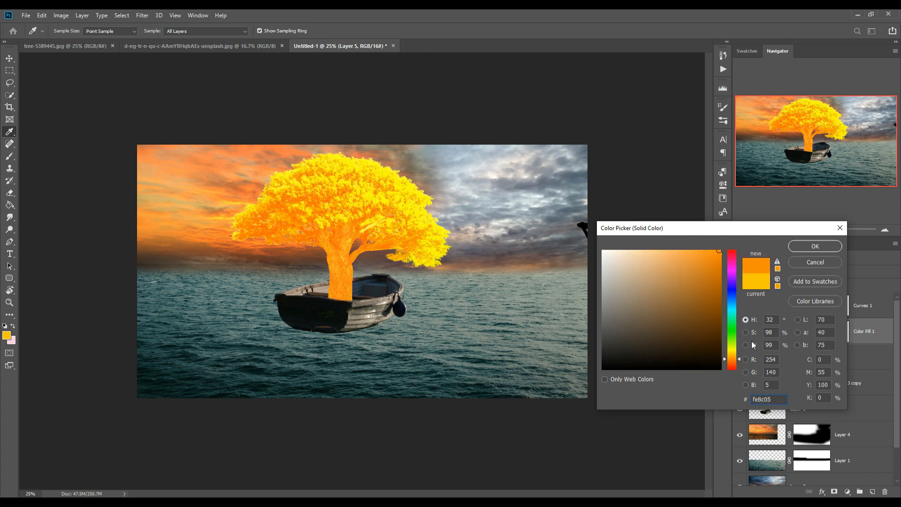
click(801, 246)
Fill the Color Fill 1 layer mask with black to hide the orange glow from the whole tree
key(b)
key(d)
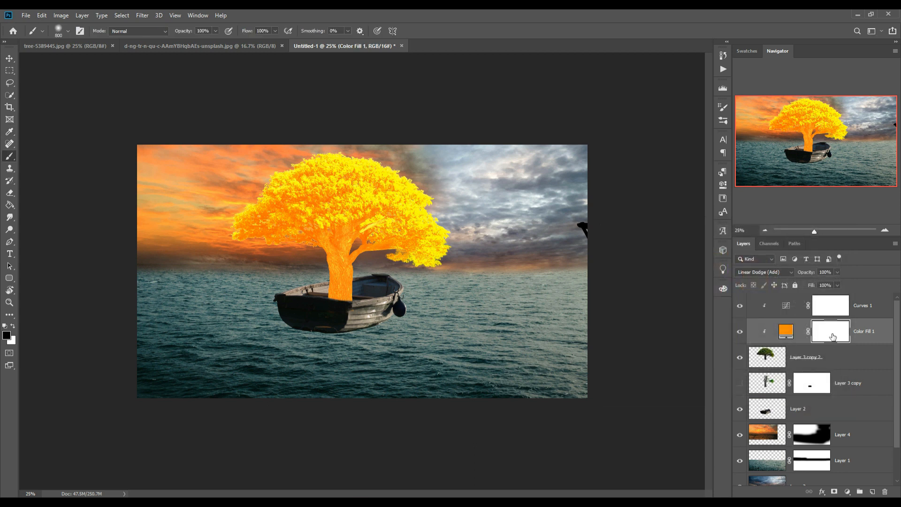
click(12, 326)
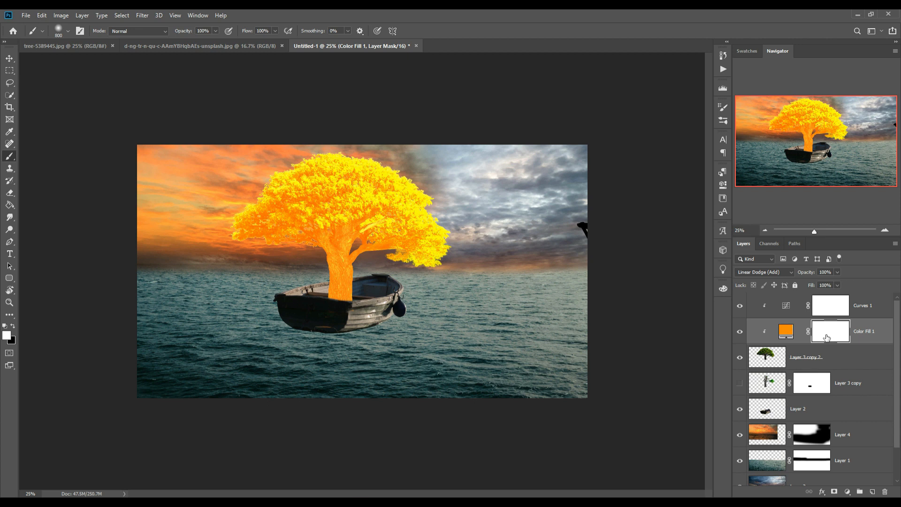
click(558, 505)
click(857, 470)
click(9, 205)
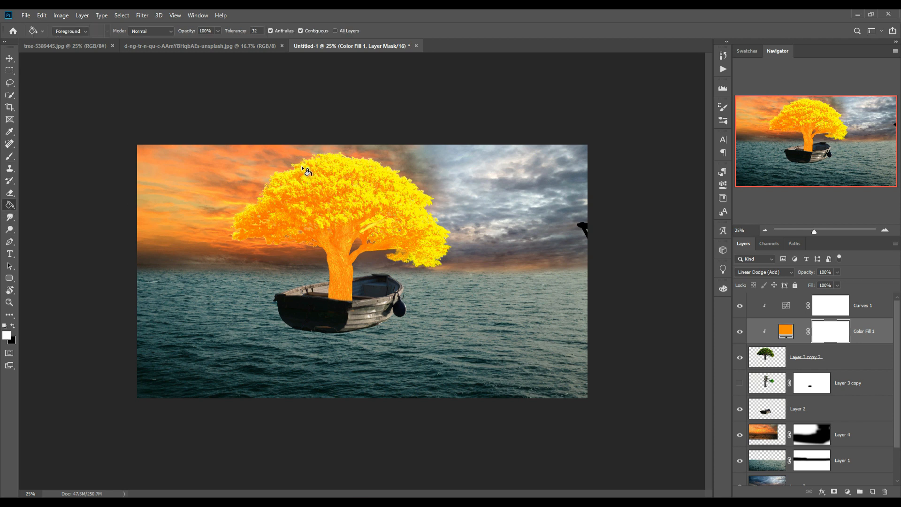
click(12, 326)
click(329, 188)
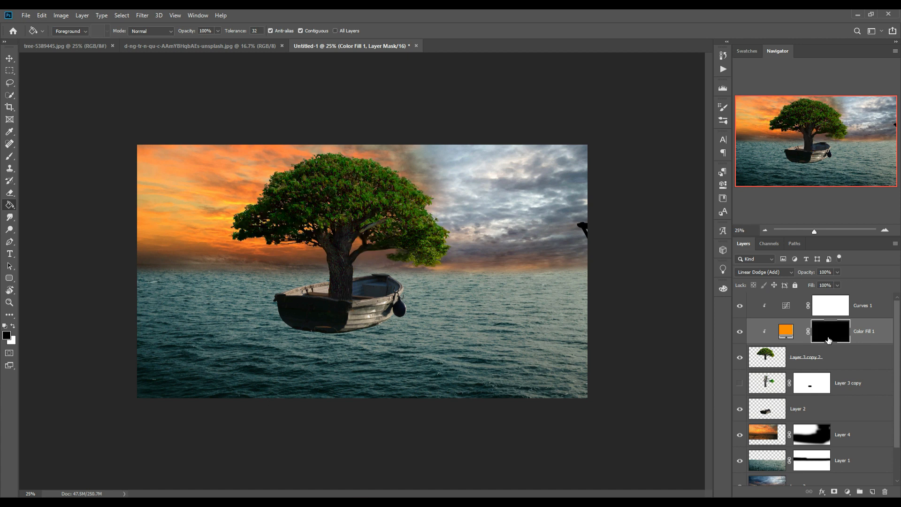
Paint white on the Color Fill 1 mask along the crown's sunset-facing edge with an 800 px brush to reveal the glow
click(10, 156)
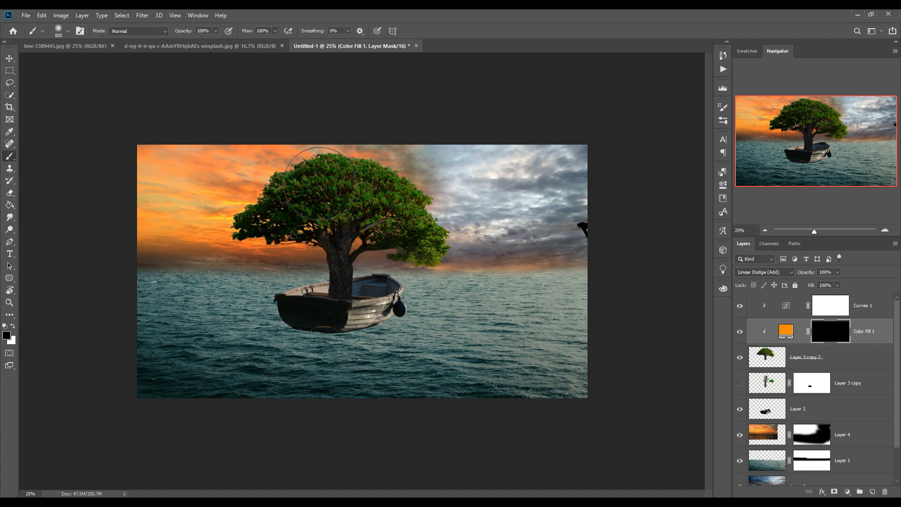
mouse_move(241, 181)
mouse_down()
mouse_move(322, 177)
mouse_move(353, 151)
mouse_move(287, 202)
mouse_move(267, 231)
mouse_move(252, 226)
mouse_move(254, 215)
mouse_up()
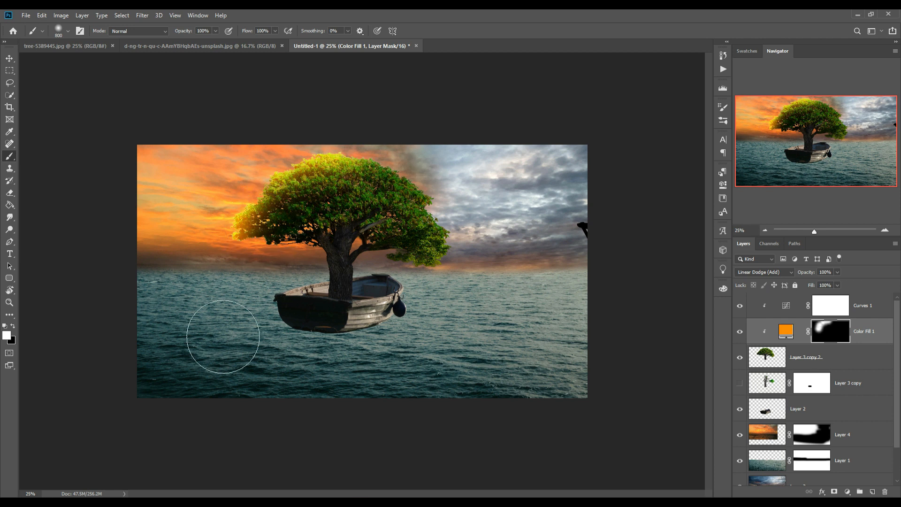
click(275, 269)
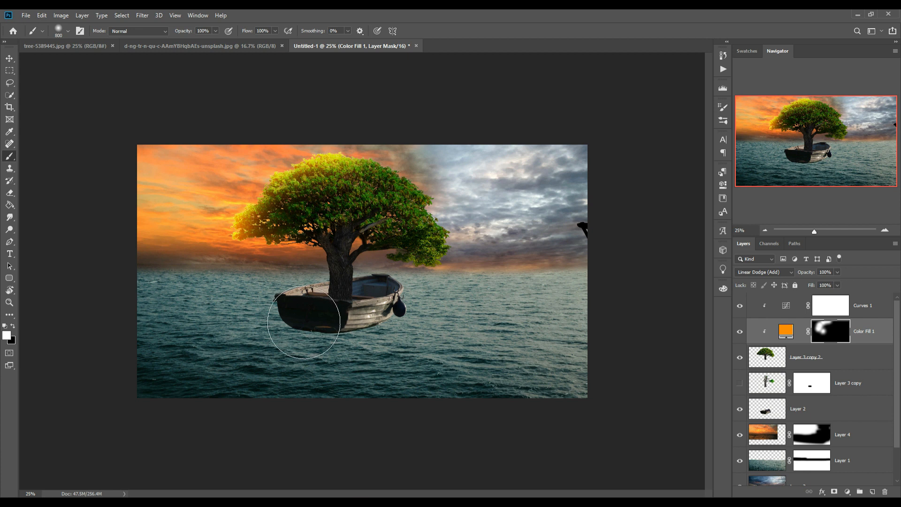
Reduce the brush to 300 px and paint white on the mask along the sunset-facing side of the trunk
key(bracketleft)
key(bracketleft)
key(bracketleft)
key(bracketleft)
key(bracketleft)
click(316, 252)
click(318, 253)
drag(327, 294, 330, 314)
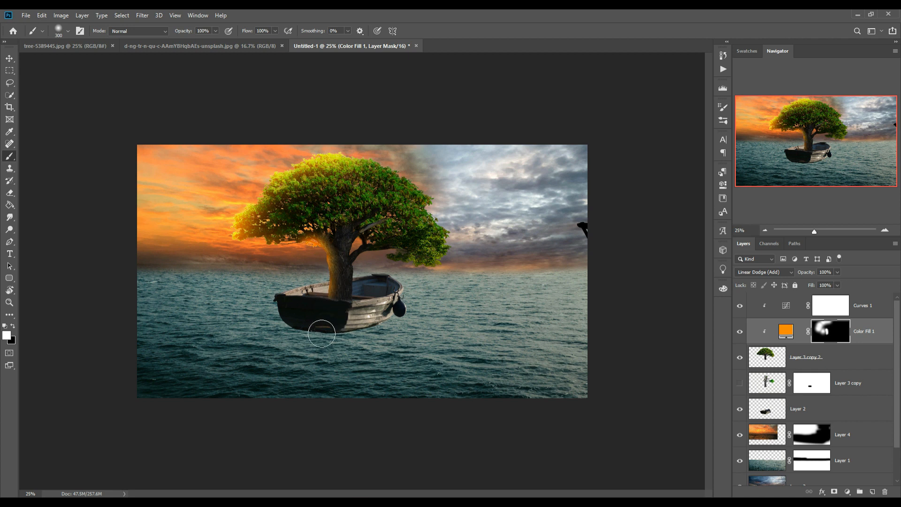
Add a new layer above the sea in Layer 1 and clip it to that layer
click(10, 61)
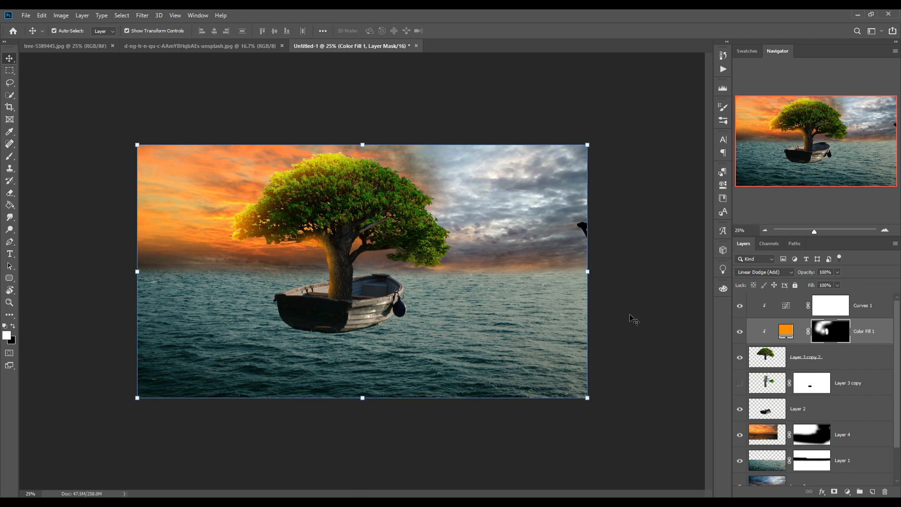
scroll(838, 402, down, 2)
click(858, 421)
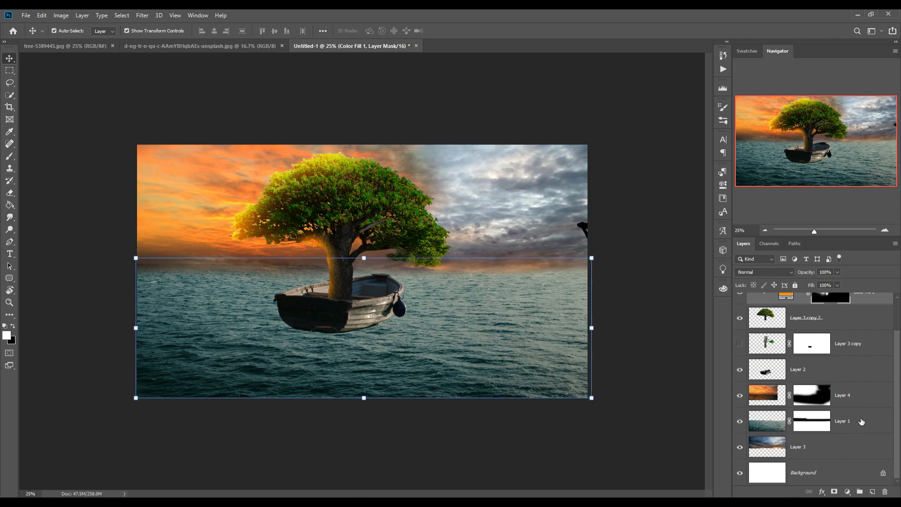
click(874, 492)
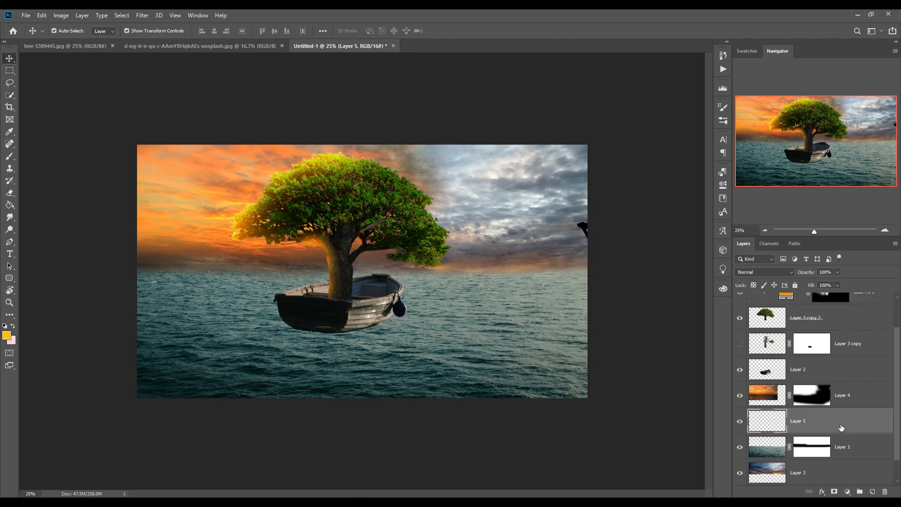
right_click(841, 428)
click(806, 207)
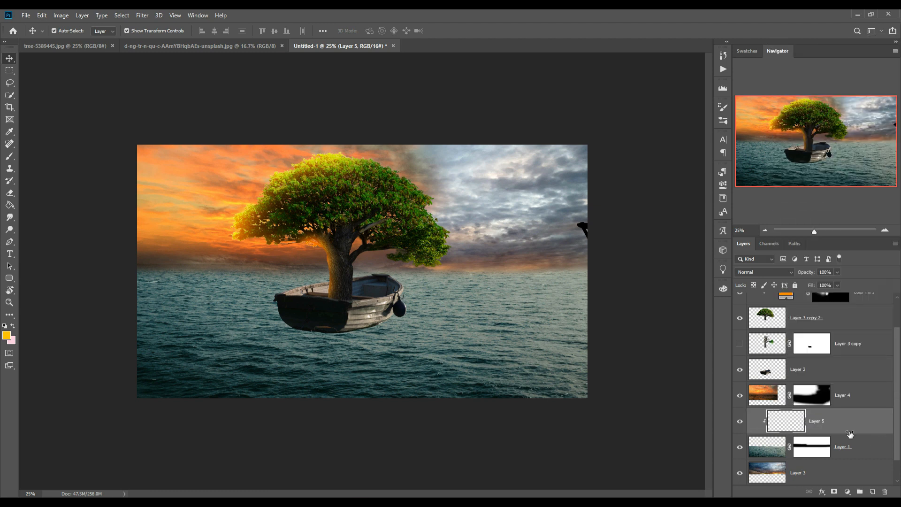
Set the clipped sea layer to Linear Dodge (Add) and turn it into an orange solid color fill, fe6e05
click(777, 272)
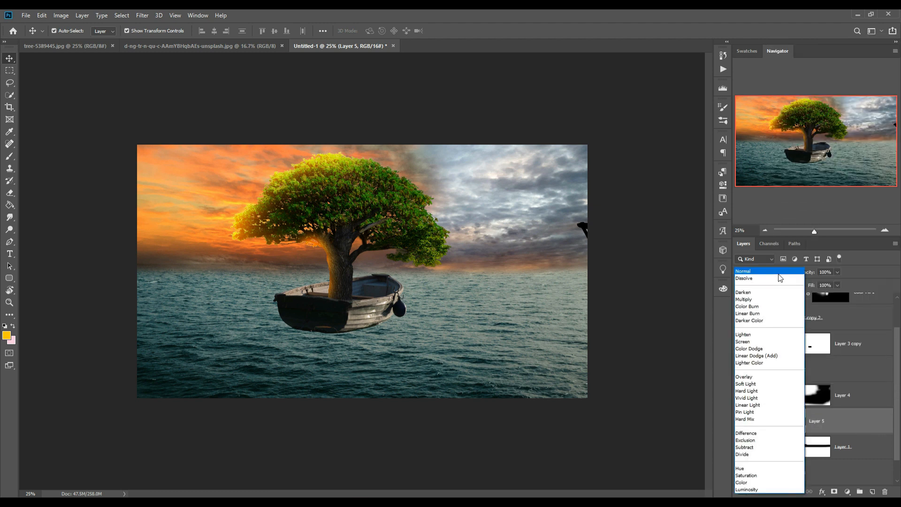
click(757, 356)
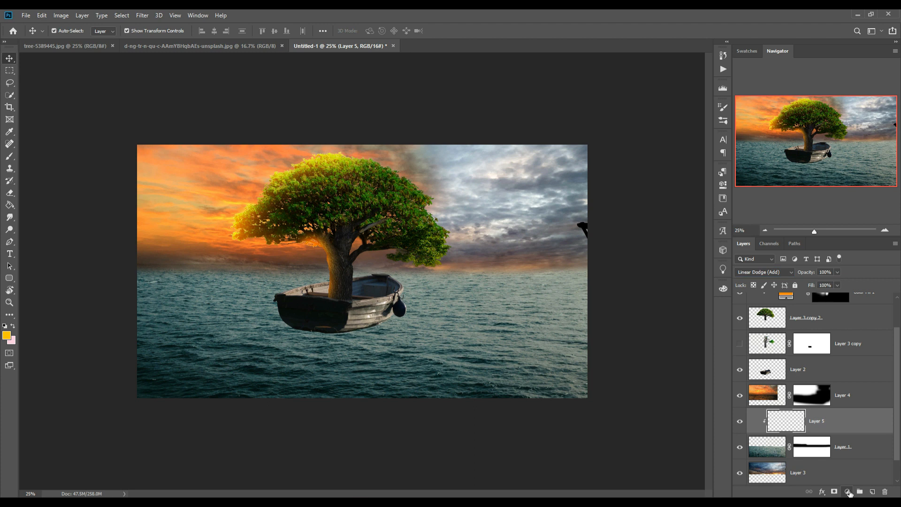
click(848, 492)
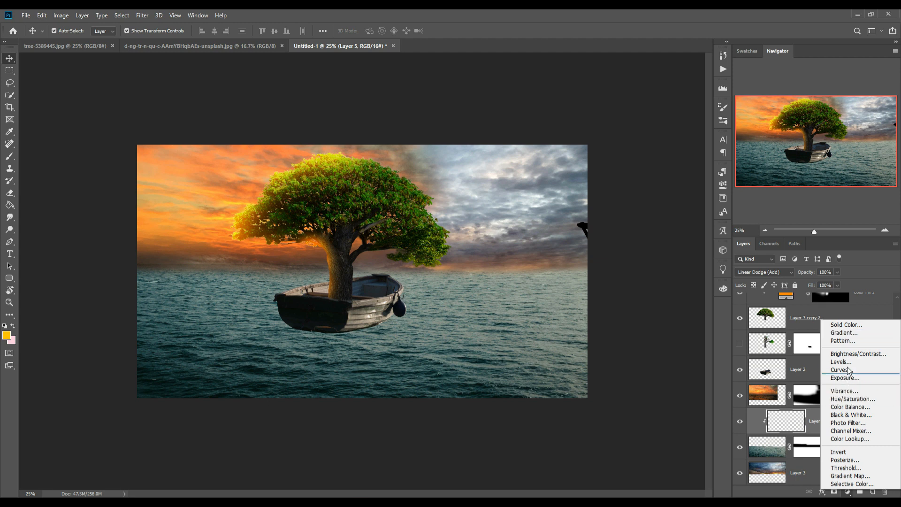
click(845, 324)
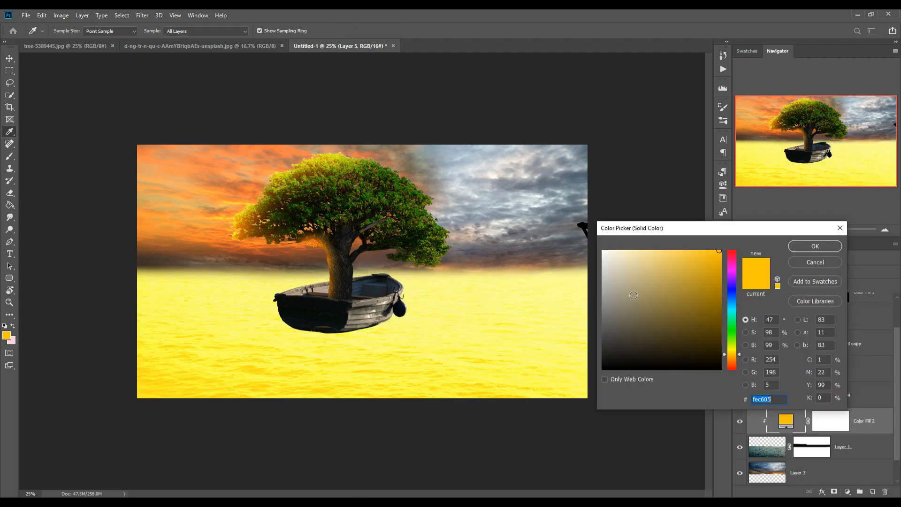
drag(741, 357, 741, 364)
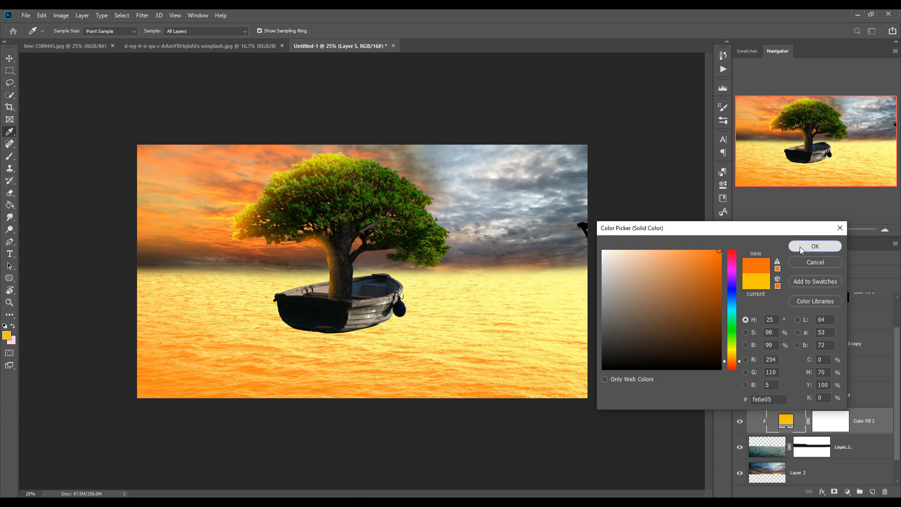
click(816, 246)
Fill the Color Fill 2 layer mask with black to hide the orange glow from the whole sea
click(831, 424)
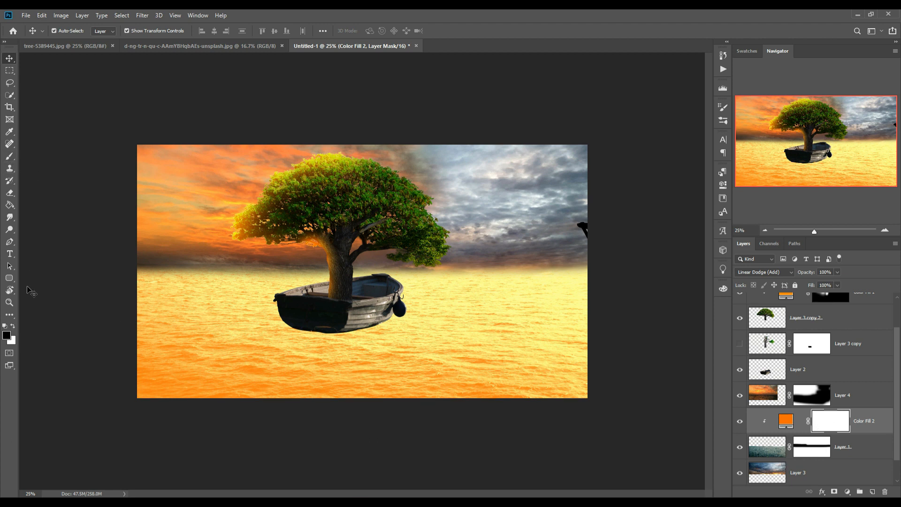
click(10, 205)
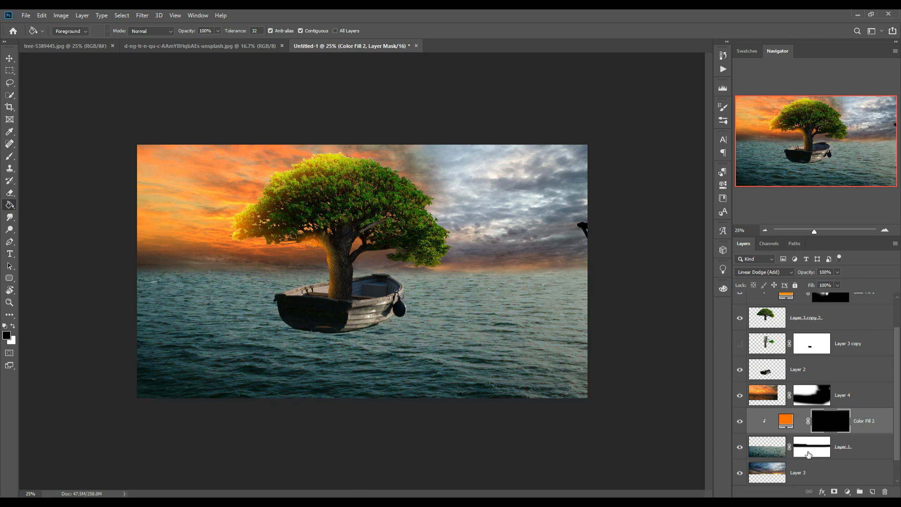
key(alt+bracketright)
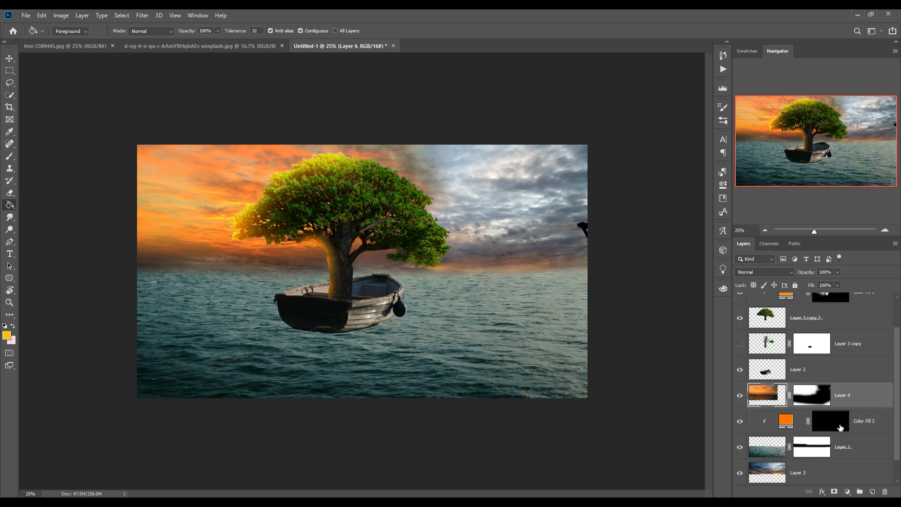
click(841, 428)
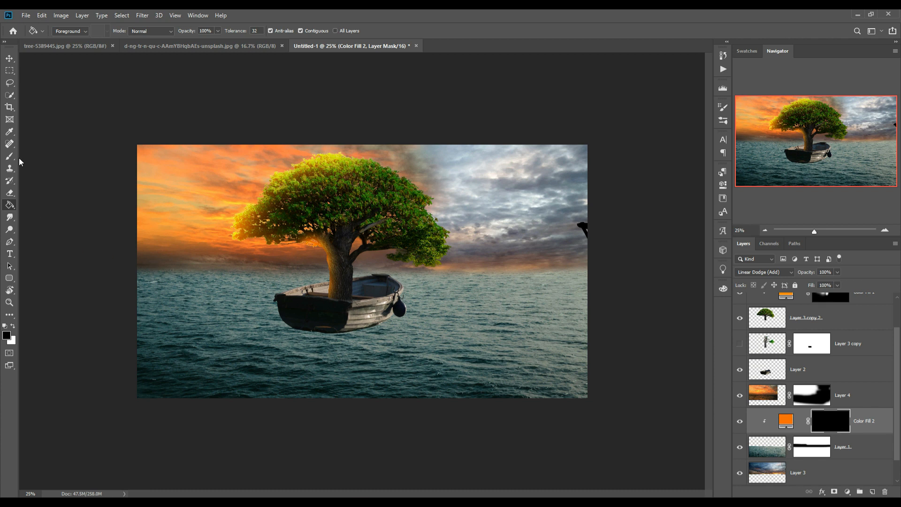
Paint white on the Color Fill 2 mask with an 800 px brush along the horizon and the sunset-side water
click(10, 61)
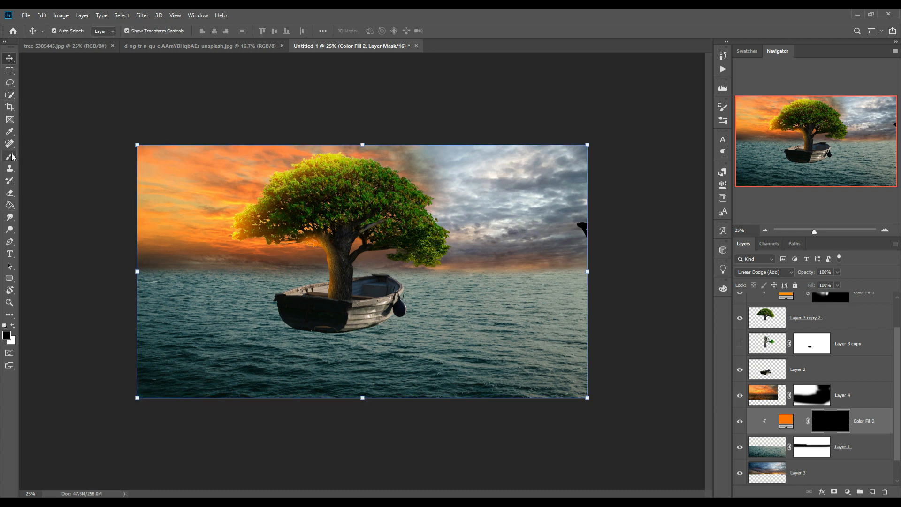
click(10, 156)
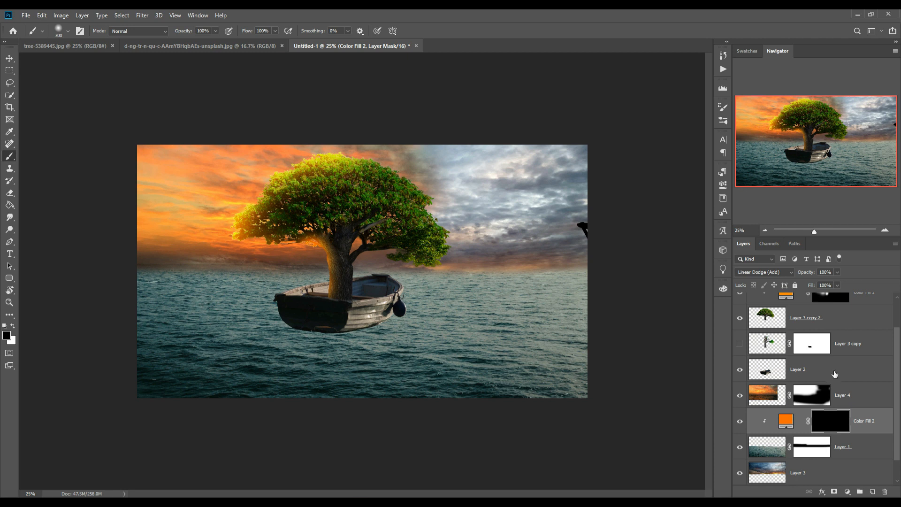
key(bracketright)
key(bracketright)
key(bracketright)
key(bracketright)
drag(181, 291, 477, 281)
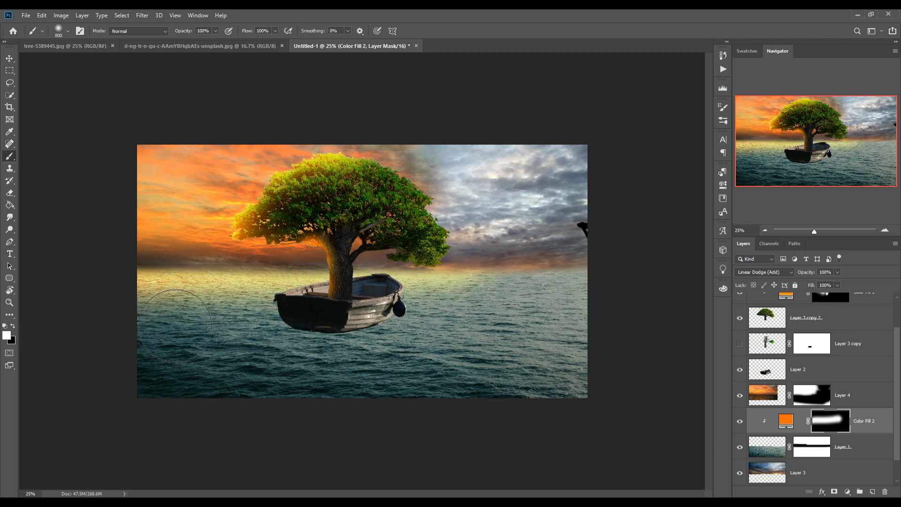
click(202, 304)
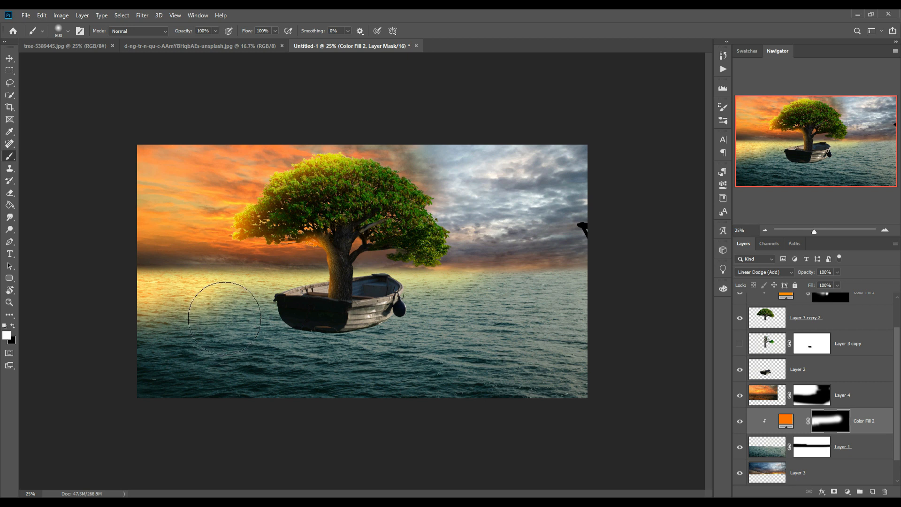
click(238, 304)
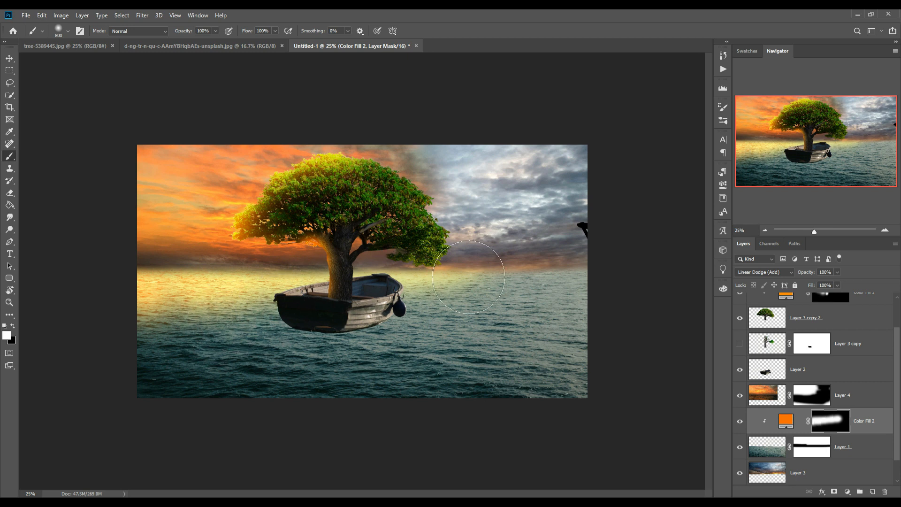
Change the Color Fill 2 color to the redder orange fe4505
click(12, 69)
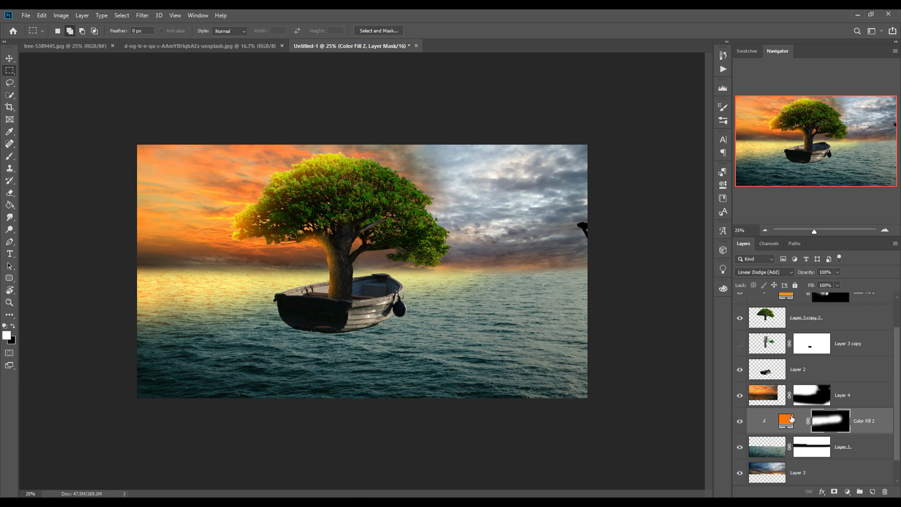
double_click(792, 419)
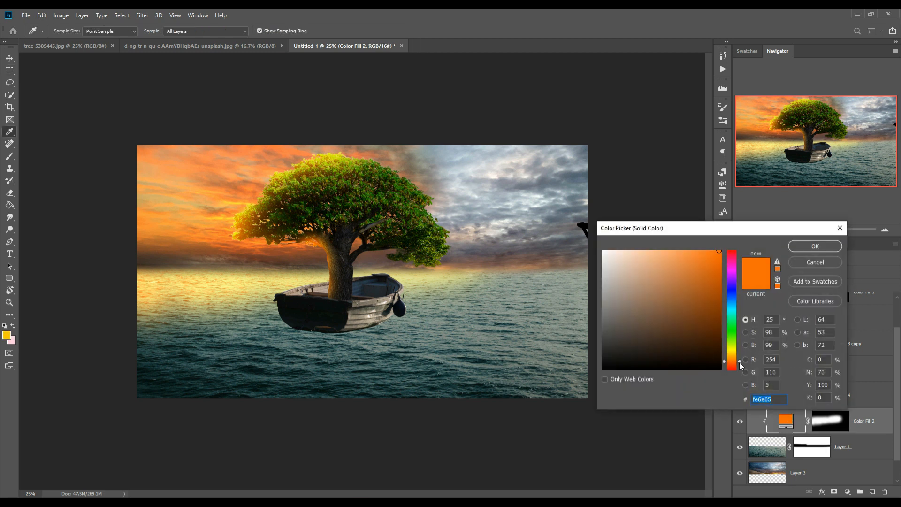
drag(740, 365, 739, 366)
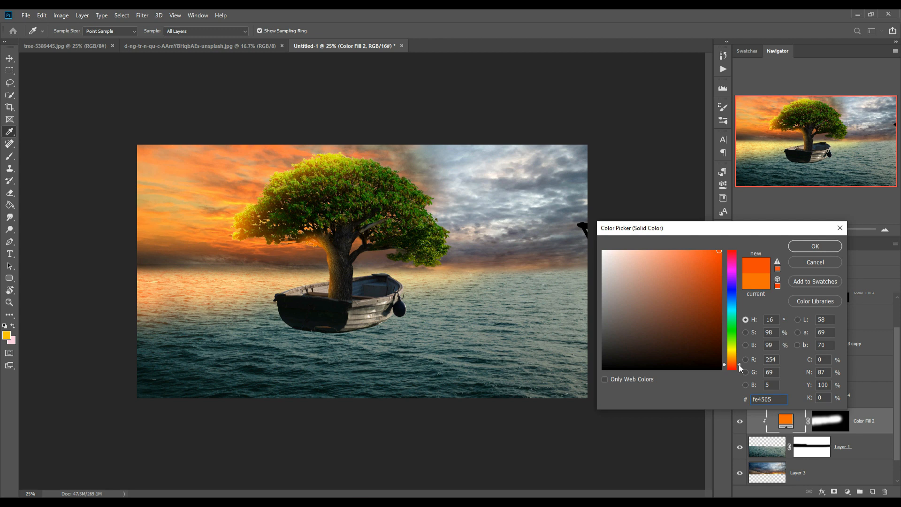
click(801, 247)
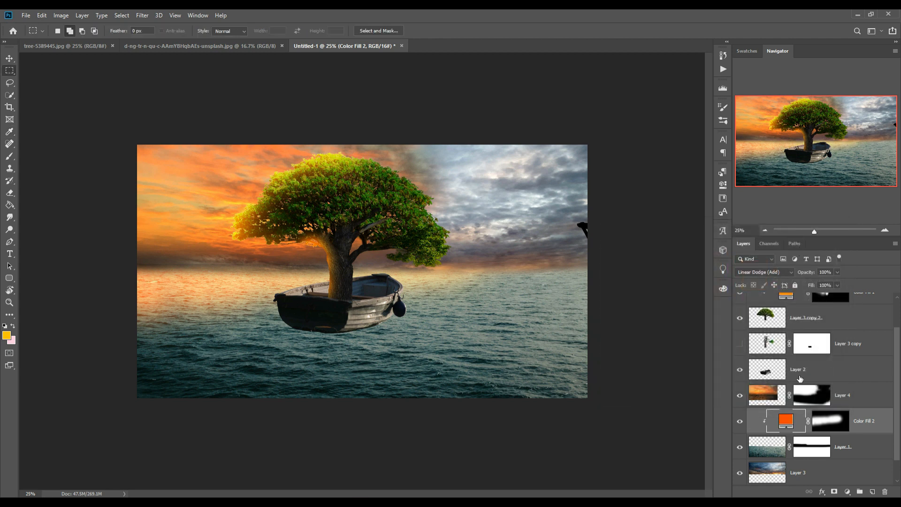
Add a new layer above Layer 4 and dab a soft black shadow under the boat with a 700 px brush
click(864, 402)
click(873, 492)
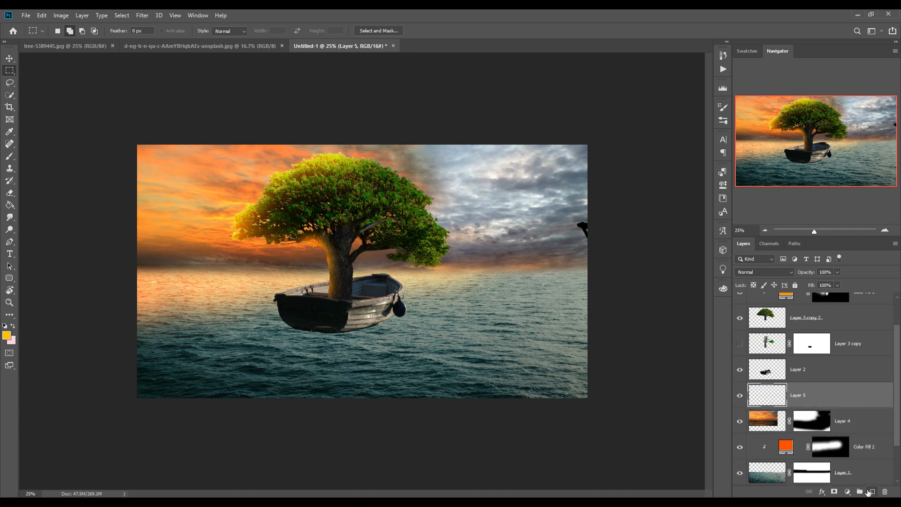
click(7, 160)
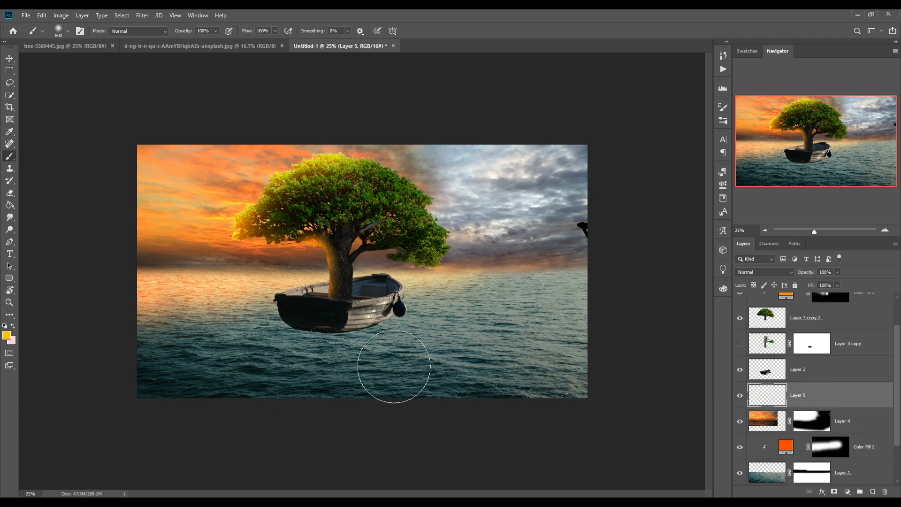
key(bracketleft)
click(7, 336)
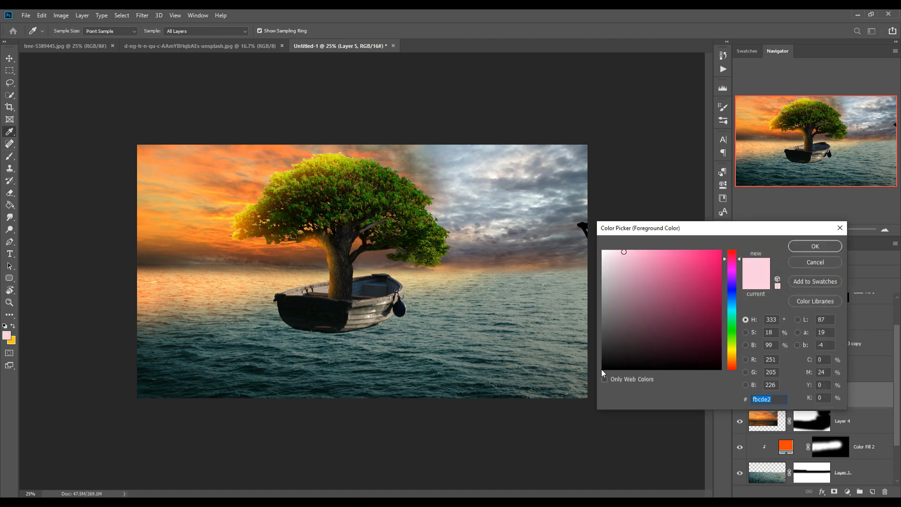
click(603, 369)
click(813, 250)
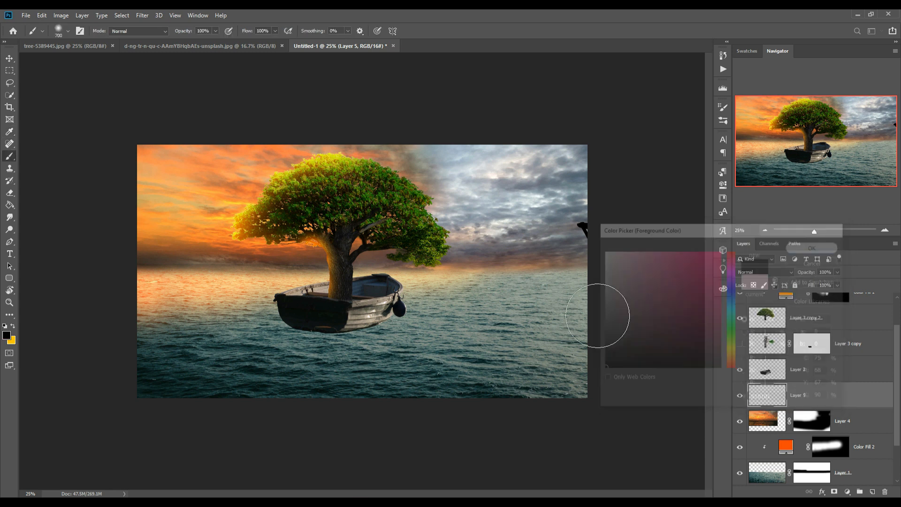
click(354, 330)
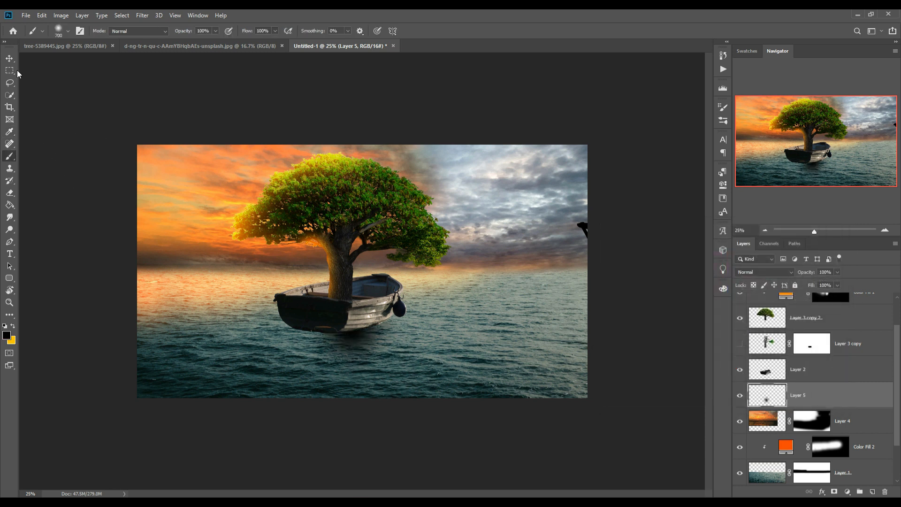
Transform the shadow to about 227% width and 28% height so it lies flat under the boat's hull
click(9, 58)
drag(421, 329, 591, 329)
drag(443, 265, 326, 335)
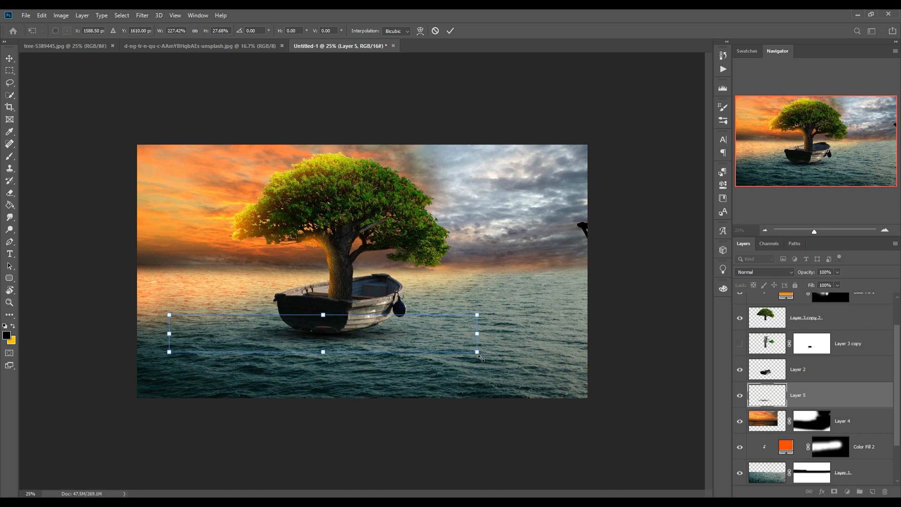
click(450, 31)
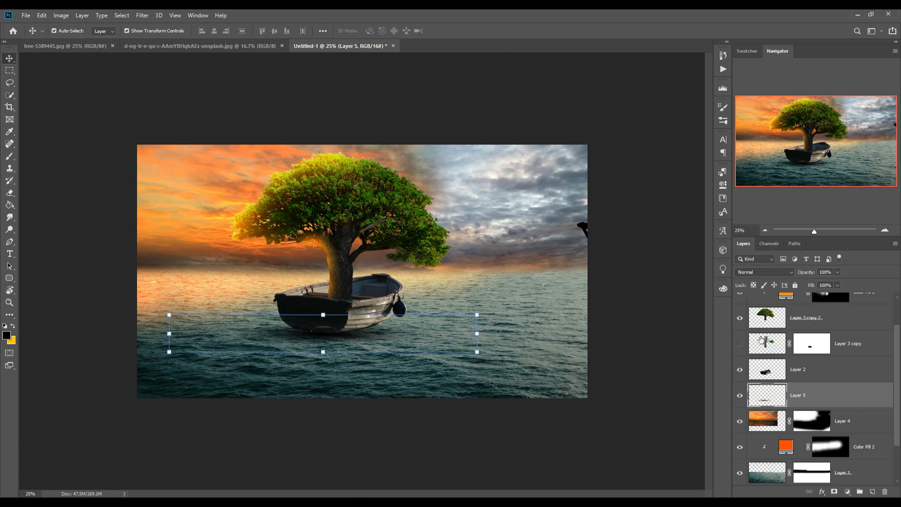
Duplicate the shadow layer, shift the copy up toward the boat's far end and widen it to about 102%
right_click(849, 397)
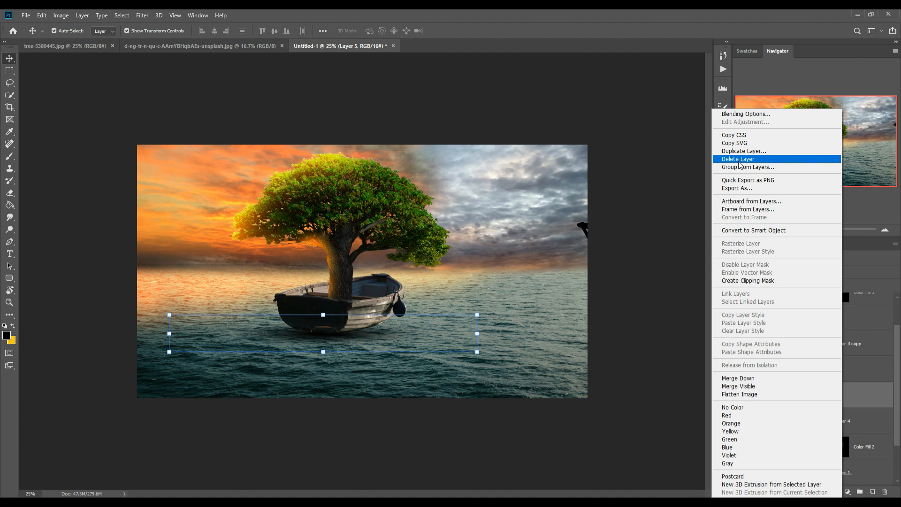
click(740, 151)
click(526, 152)
drag(368, 342, 394, 329)
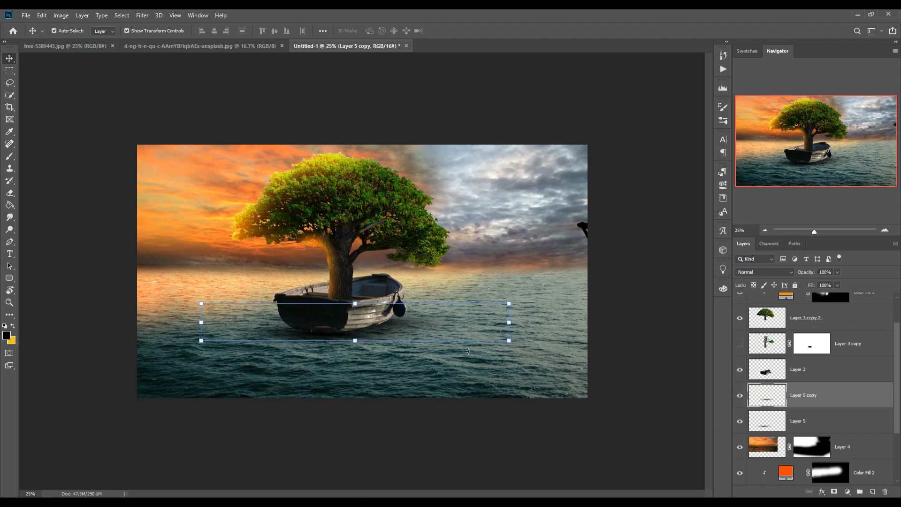
drag(515, 330, 521, 330)
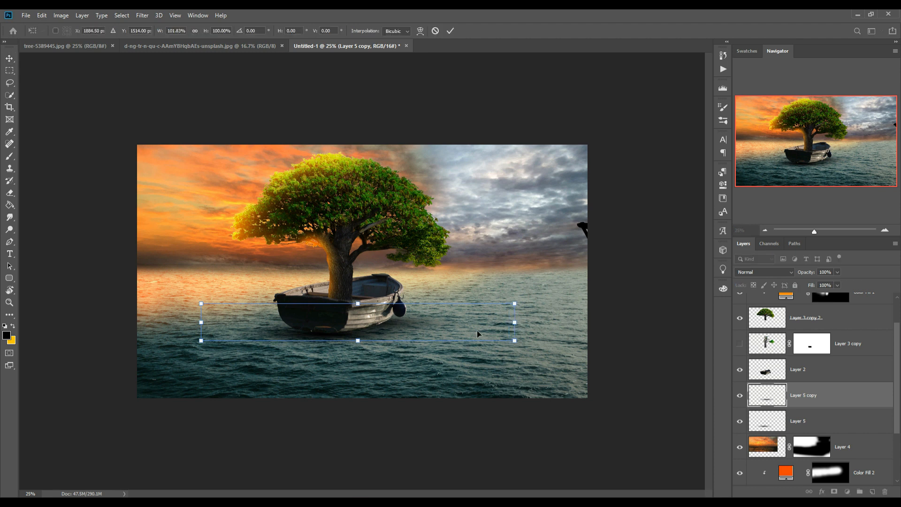
click(450, 31)
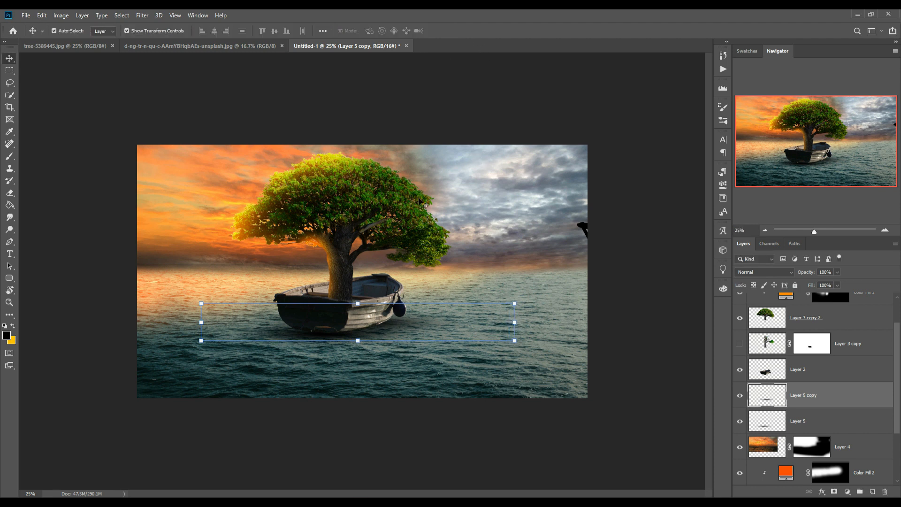
Trace the boatman and his pole in tree-5389445.jpg with the Pen tool and bring the cutout into Untitled-1 above Color Fill 1
click(338, 260)
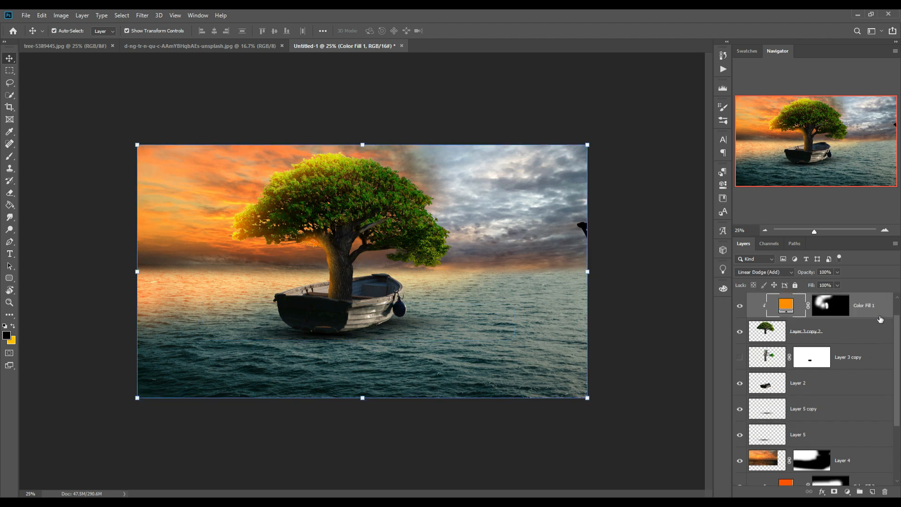
click(65, 45)
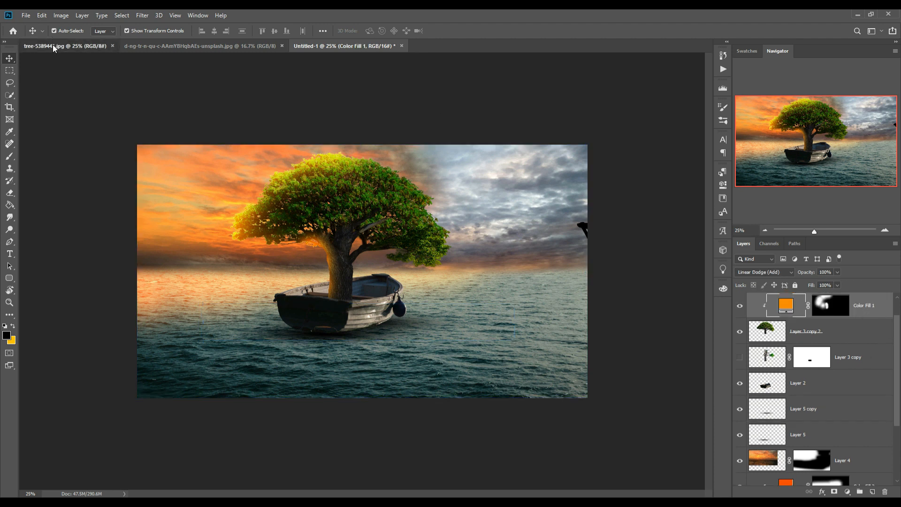
click(10, 242)
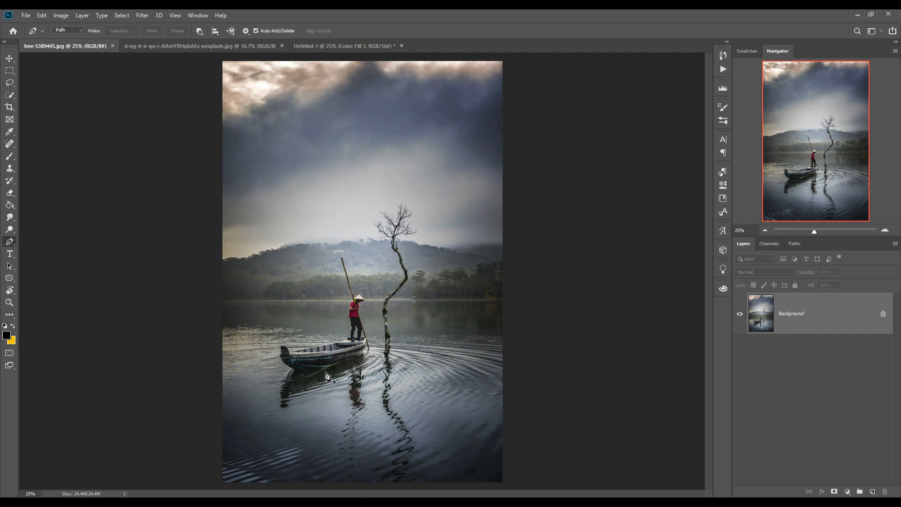
scroll(357, 332, up, 6)
click(383, 420)
click(342, 399)
click(355, 275)
click(337, 169)
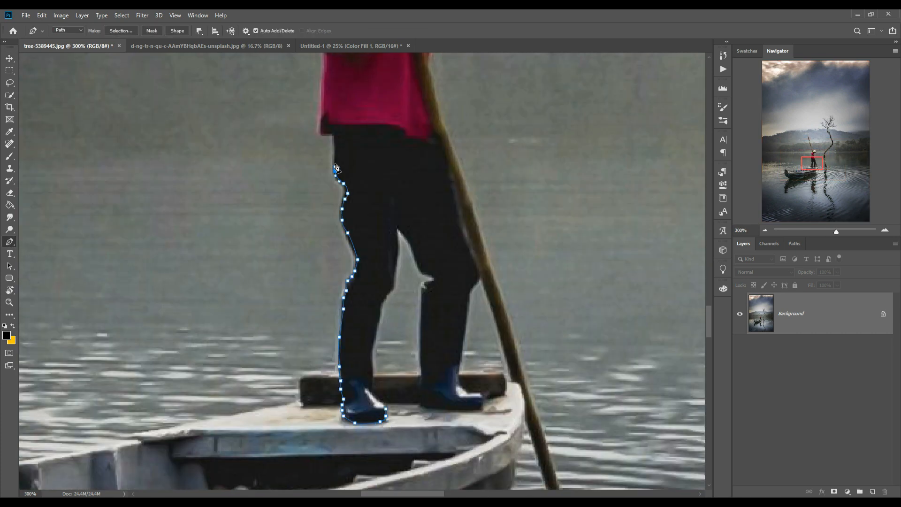
drag(338, 170, 376, 421)
click(360, 375)
click(385, 203)
click(414, 186)
drag(405, 149, 447, 416)
click(431, 352)
click(352, 72)
click(417, 265)
click(392, 170)
click(455, 229)
click(414, 253)
click(377, 269)
drag(400, 329, 376, 235)
click(365, 207)
drag(413, 432, 302, 80)
click(383, 363)
click(299, 141)
click(275, 276)
click(218, 93)
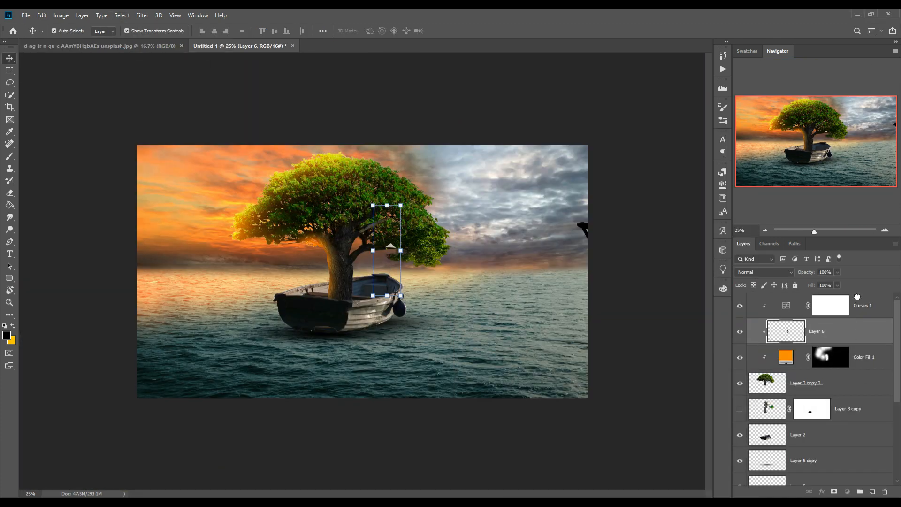
Take Layer 6 out of the clipping group above Curves 1 and enlarge the boatman to stand in the boat beside the trunk
right_click(871, 338)
click(813, 284)
drag(401, 205, 408, 184)
drag(391, 263, 307, 254)
key(ctrl+plus)
key(ctrl+plus)
drag(245, 263, 247, 260)
key(Return)
Add a layer mask to Layer 6 and paint black around the boatman's boots to blend them into the boat's rim
click(834, 491)
key(b)
drag(236, 324, 264, 323)
key(v)
click(767, 306)
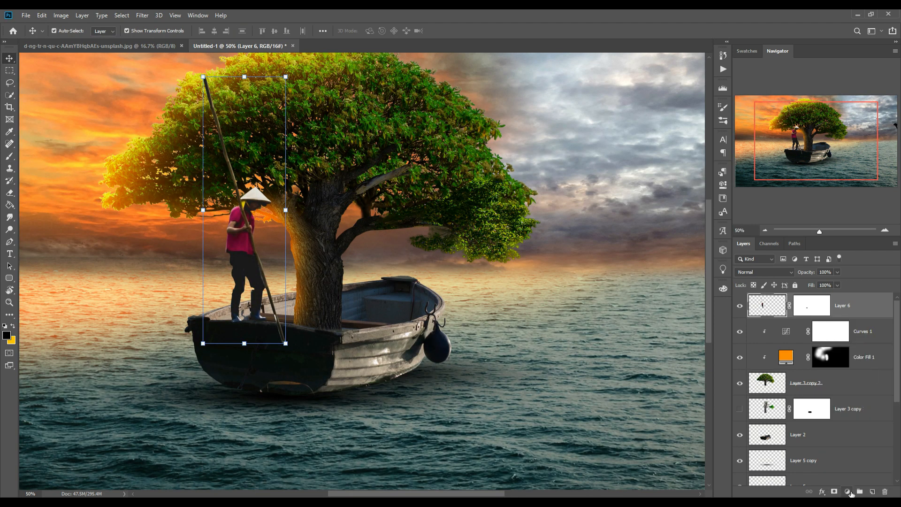
Clip an orange fc8f01 Solid Color fill in Linear Dodge (Add) mode to the boatman's layer
click(872, 491)
key(ctrl+alt+g)
click(848, 492)
click(847, 326)
click(815, 262)
click(766, 272)
click(764, 360)
click(848, 492)
click(846, 326)
drag(731, 353, 732, 359)
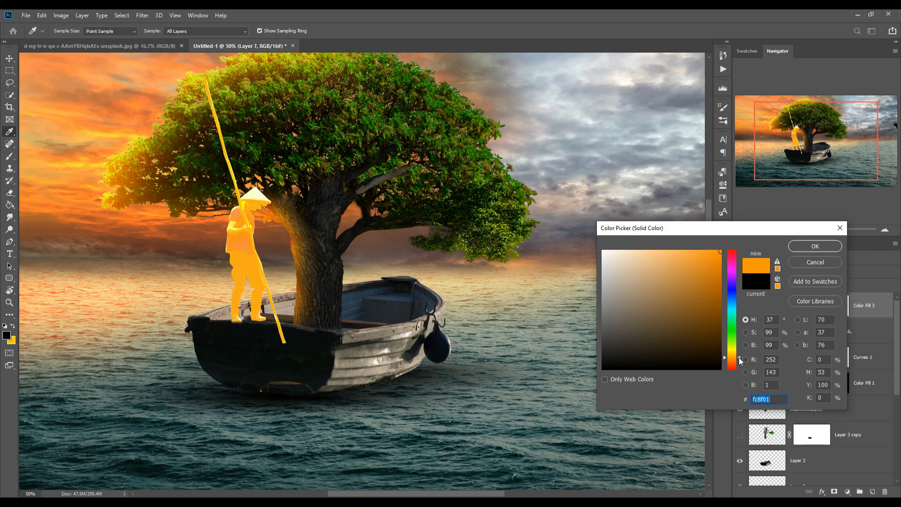
click(815, 245)
Invert the orange fill's mask and paint white along the pole and the boatman's sunset-facing side
key(b)
key(ctrl+i)
key(x)
drag(206, 79, 230, 214)
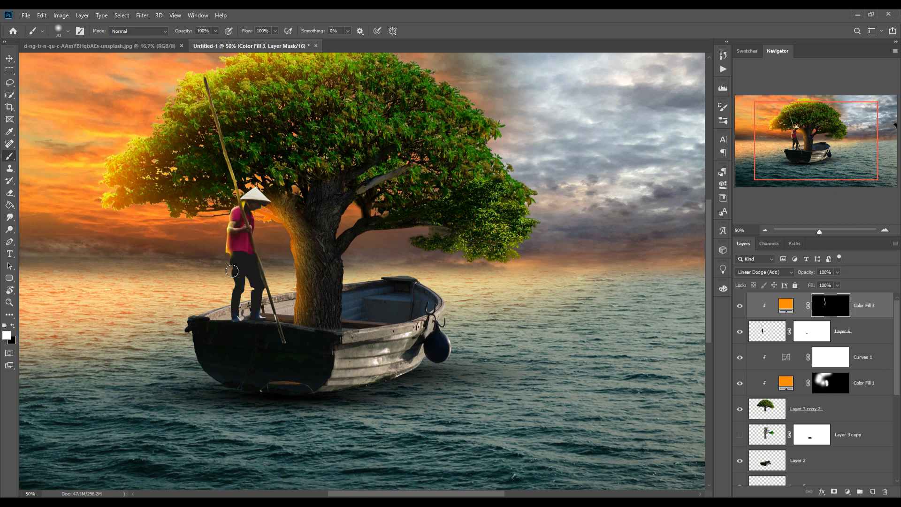
drag(231, 271, 234, 315)
key(v)
Clip a 50% gray Overlay layer to Layer 6 and dodge the boatman's shirt on it
click(767, 332)
click(873, 491)
click(765, 273)
click(757, 376)
key(shift+F5)
click(483, 142)
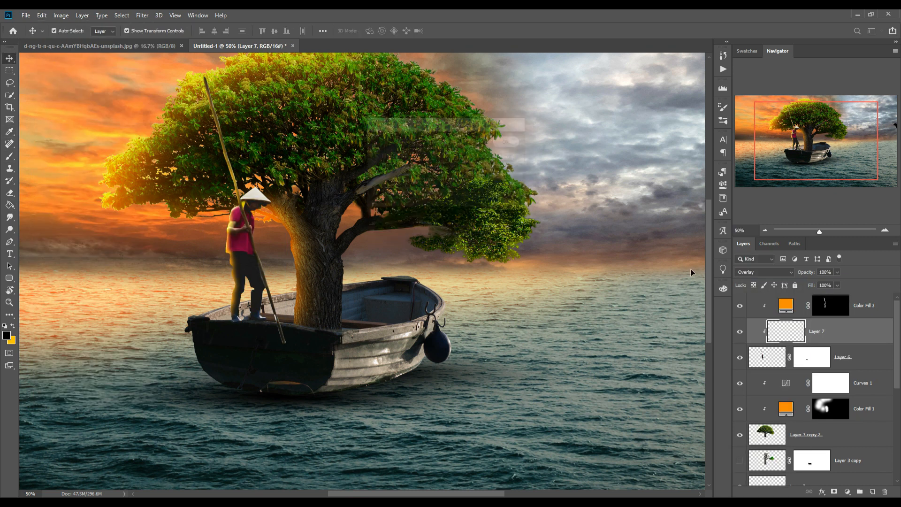
key(o)
drag(245, 233, 248, 250)
Paint black on Layer 6's mask to hide the pole's lower end over the boat's hull
click(813, 357)
key(b)
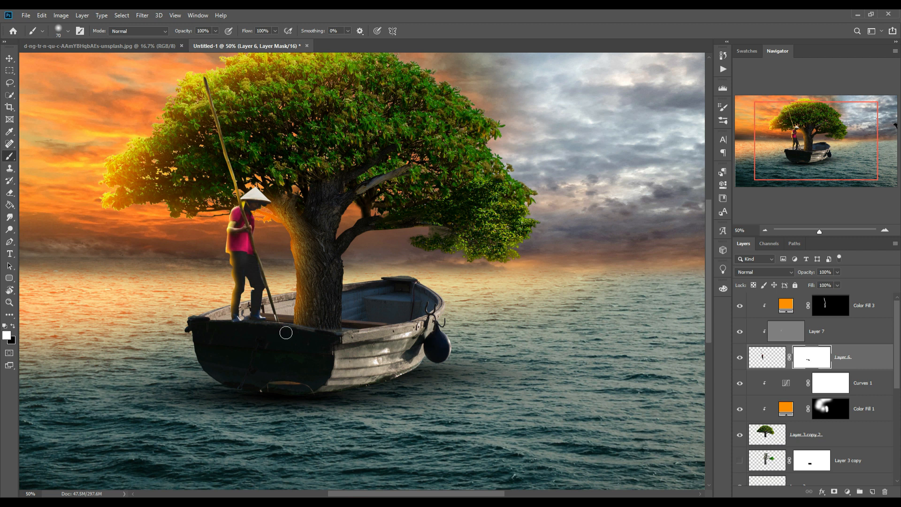
key(v)
Add a layer above Layer 5 copy and darken the water beside the boat with black at 8% brush opacity
scroll(836, 385, down, 5)
click(836, 385)
click(873, 491)
key(b)
key(ctrl+minus)
drag(352, 394, 444, 416)
drag(430, 357, 690, 381)
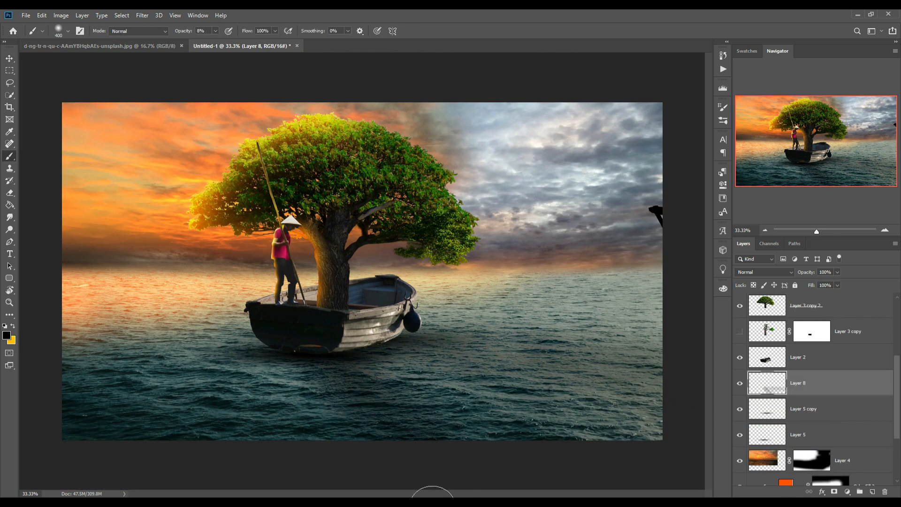
drag(459, 366, 647, 347)
drag(493, 399, 622, 350)
key(v)
Place the storm cloud image over the gray part of the sky and mask it away from the tree, boat and water
key(ctrl+minus)
mouse_move(695, 230)
mouse_down()
mouse_move(488, 230)
mouse_move(437, 193)
mouse_up()
click(834, 491)
click(9, 156)
click(13, 326)
drag(301, 188, 375, 300)
drag(376, 301, 526, 305)
drag(578, 324, 512, 263)
click(9, 58)
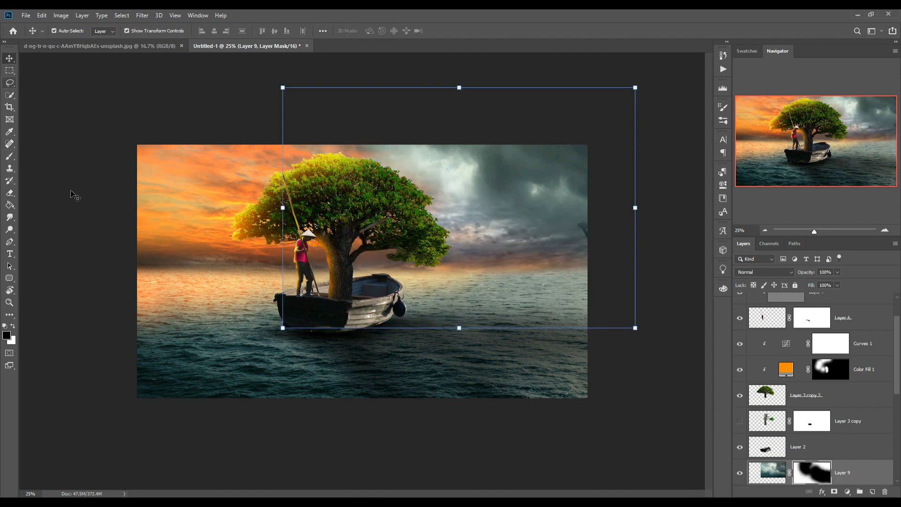
Clip a Color Balance adjustment to the storm cloud layer and shift its colors toward blue
click(847, 492)
click(864, 394)
click(643, 377)
drag(623, 252, 635, 251)
click(872, 352)
Clip a new layer above Curves 1 and shade the tree's storm-facing side with black at 11% brush opacity
click(873, 492)
alt+click(858, 395)
key(b)
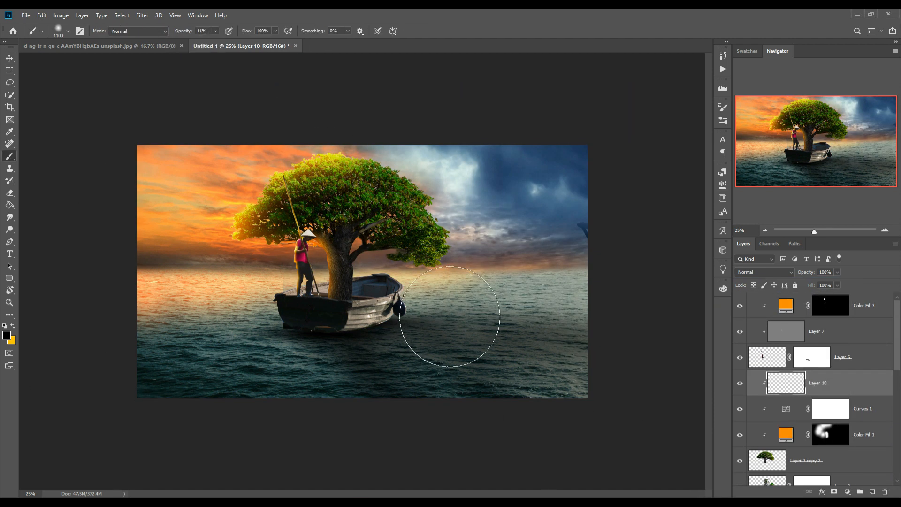
drag(453, 336, 413, 234)
key(v)
Bring the flock of birds into the composite and position it in the orange sunset sky
drag(629, 310, 226, 162)
click(440, 200)
drag(206, 100, 201, 180)
key(ctrl+w)
Place the glowing orange window on the lower tree trunk and warp it to fit the bark
scroll(315, 281, up, 5)
drag(300, 199, 326, 312)
click(42, 15)
mouse_move(59, 229)
click(168, 289)
drag(304, 274, 302, 272)
key(Return)
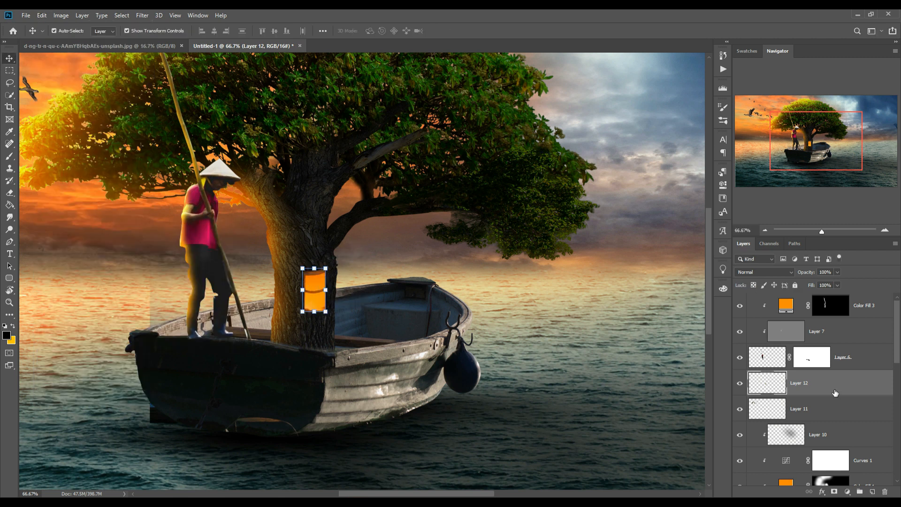
Try to paint over the window area on the Curves 1 layer mask and undo it
scroll(835, 393, down, 2)
click(831, 435)
key(b)
key(x)
click(216, 31)
drag(215, 41, 257, 42)
drag(301, 282, 319, 300)
key(v)
click(799, 332)
key(ctrl+z)
scroll(854, 445, up, 2)
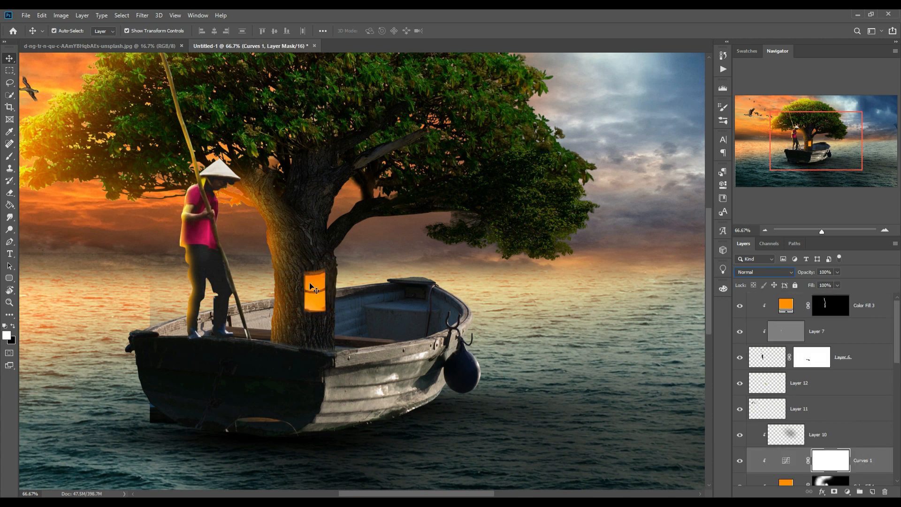
On a new layer above Layer 12, brush orange sampled from the window at 16% opacity around the window
click(800, 384)
click(873, 492)
key(b)
key(x)
alt+click(315, 300)
click(123, 15)
click(128, 16)
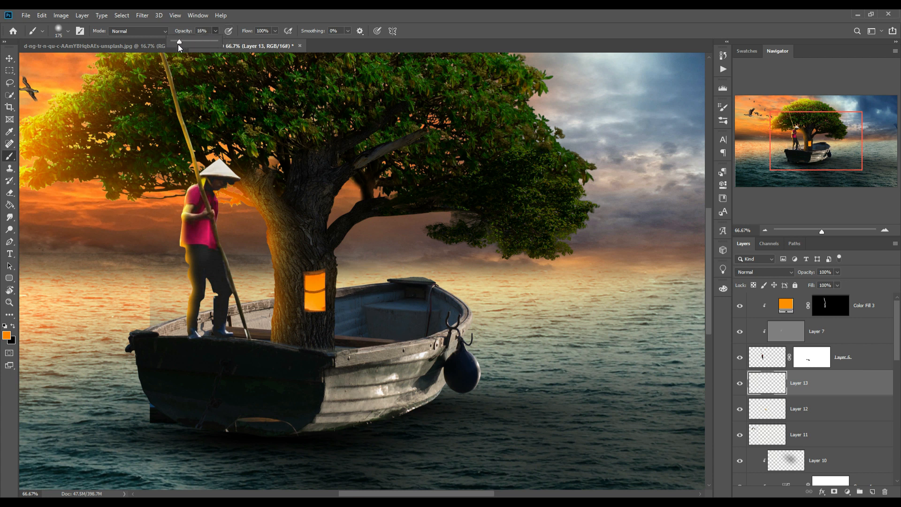
click(355, 298)
click(328, 282)
mouse_move(317, 281)
mouse_down()
mouse_move(344, 325)
mouse_move(355, 325)
mouse_move(354, 337)
mouse_move(322, 328)
mouse_move(312, 312)
mouse_up()
Extend the orange glow across the boat's interior and the air beneath the branches
mouse_move(366, 302)
mouse_down()
mouse_move(385, 283)
mouse_move(351, 299)
mouse_move(352, 280)
mouse_move(359, 315)
mouse_move(375, 323)
mouse_move(376, 337)
mouse_move(365, 342)
mouse_move(375, 341)
mouse_move(372, 329)
mouse_move(383, 357)
mouse_move(381, 325)
mouse_move(388, 317)
mouse_move(401, 331)
mouse_up()
mouse_move(373, 290)
mouse_down()
mouse_move(379, 355)
mouse_move(366, 356)
mouse_move(366, 340)
mouse_move(346, 334)
mouse_move(340, 341)
mouse_move(350, 311)
mouse_up()
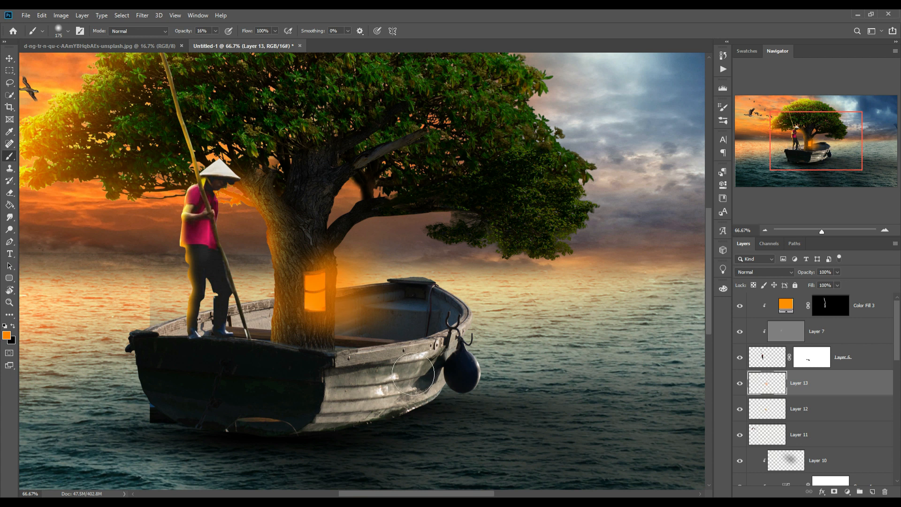
mouse_move(408, 309)
mouse_down()
mouse_move(461, 309)
mouse_move(393, 297)
mouse_move(413, 292)
mouse_move(384, 289)
mouse_move(398, 282)
mouse_move(367, 276)
mouse_move(371, 267)
mouse_move(395, 249)
mouse_move(423, 245)
mouse_move(432, 277)
mouse_up()
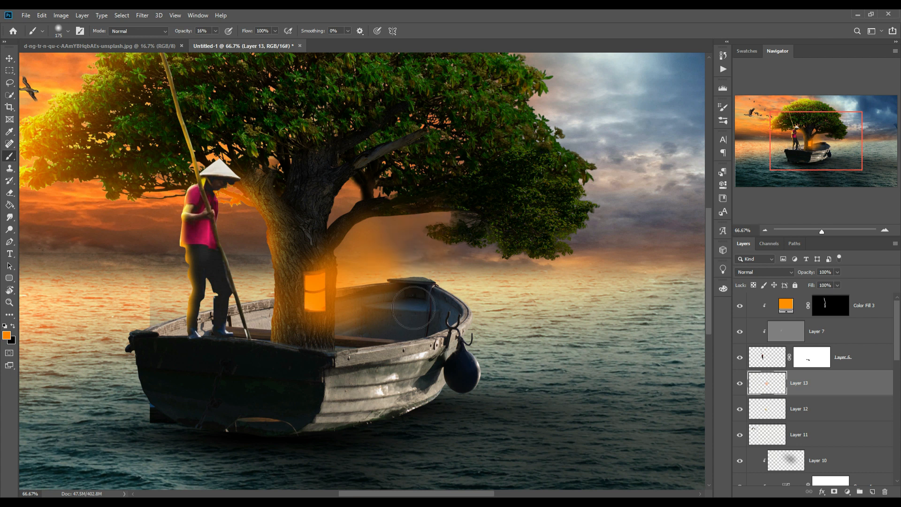
mouse_move(376, 358)
mouse_down()
mouse_move(354, 335)
mouse_move(404, 353)
mouse_move(397, 331)
mouse_move(427, 369)
mouse_move(444, 368)
mouse_move(419, 357)
mouse_up()
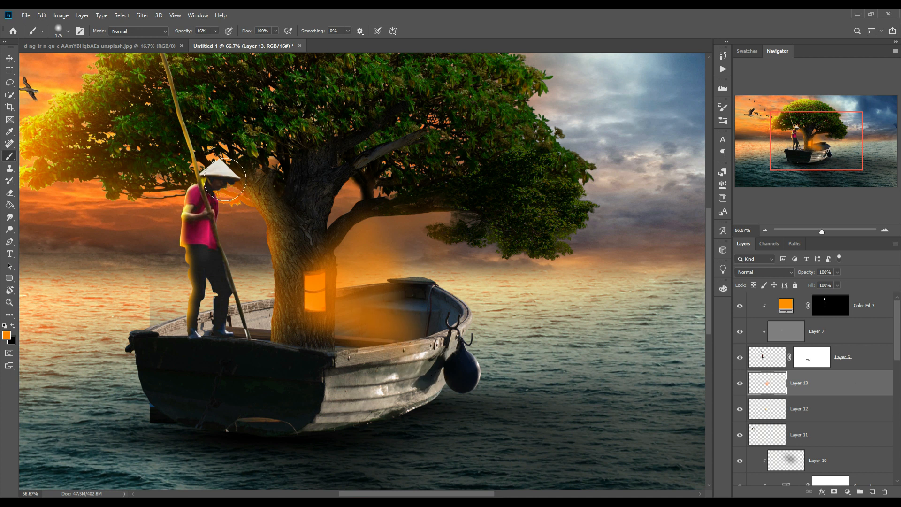
click(7, 59)
Add a new layer above the boat's Layer 2, clip it to the boat and set it to Overlay
scroll(711, 356, down, 2)
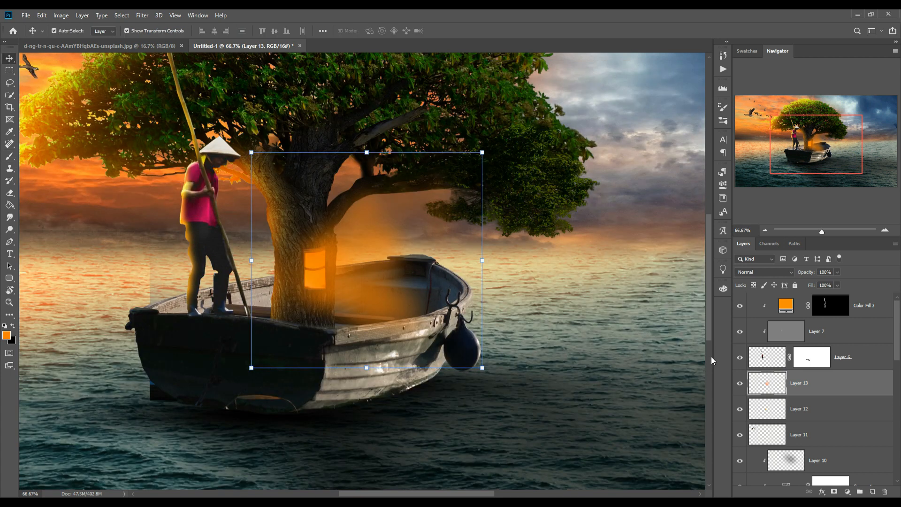
scroll(897, 426, down, 3)
scroll(896, 428, down, 2)
click(865, 367)
click(875, 491)
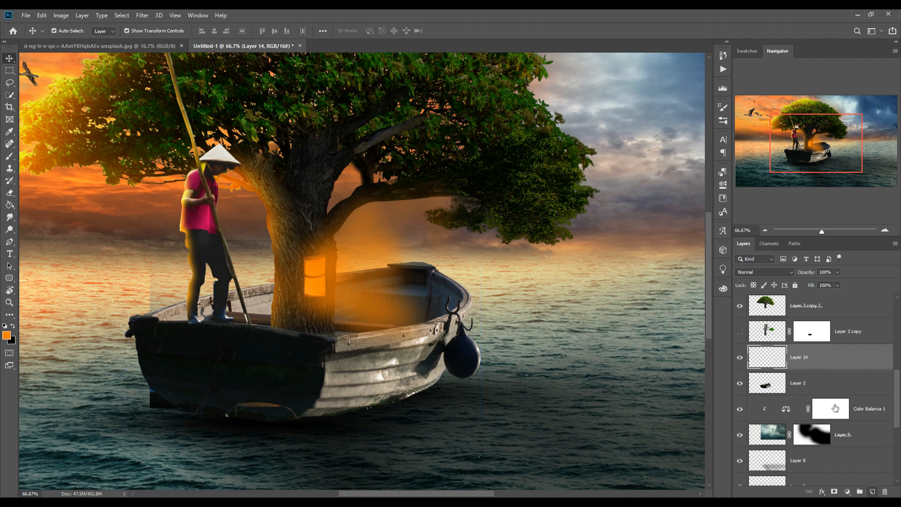
right_click(831, 357)
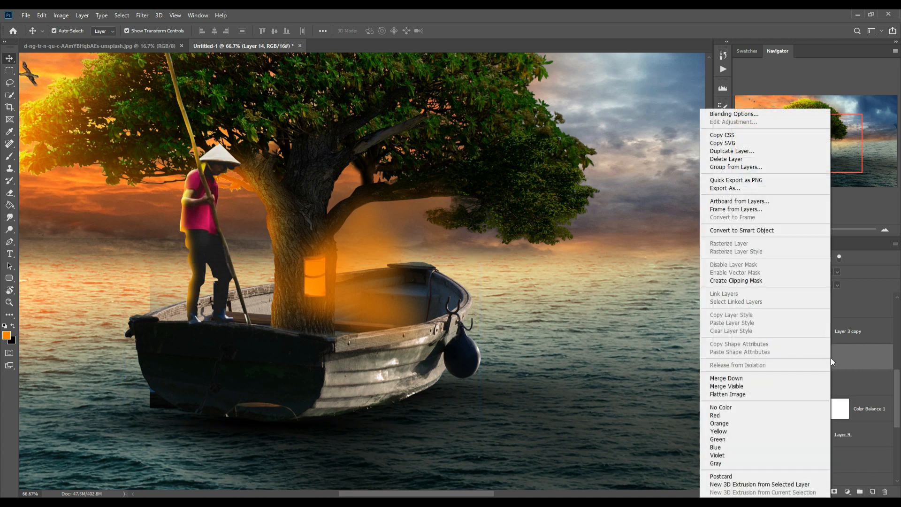
click(735, 281)
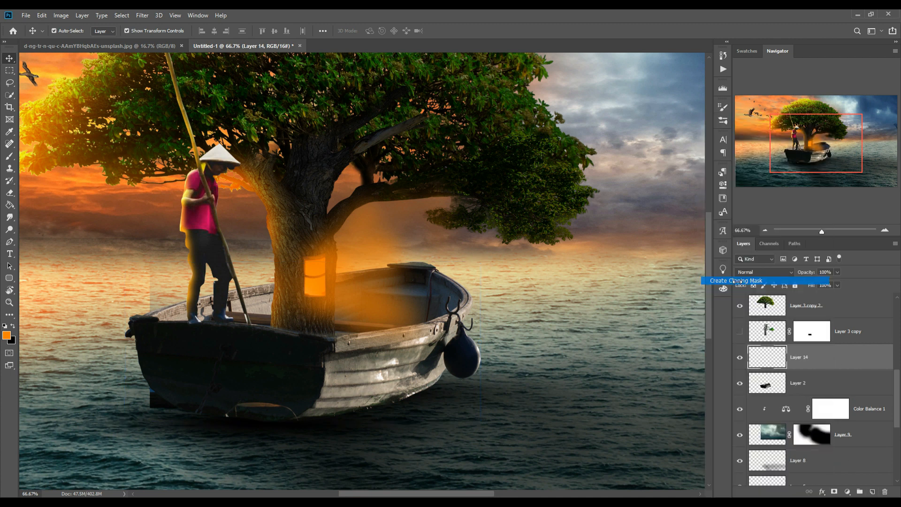
click(770, 272)
click(751, 378)
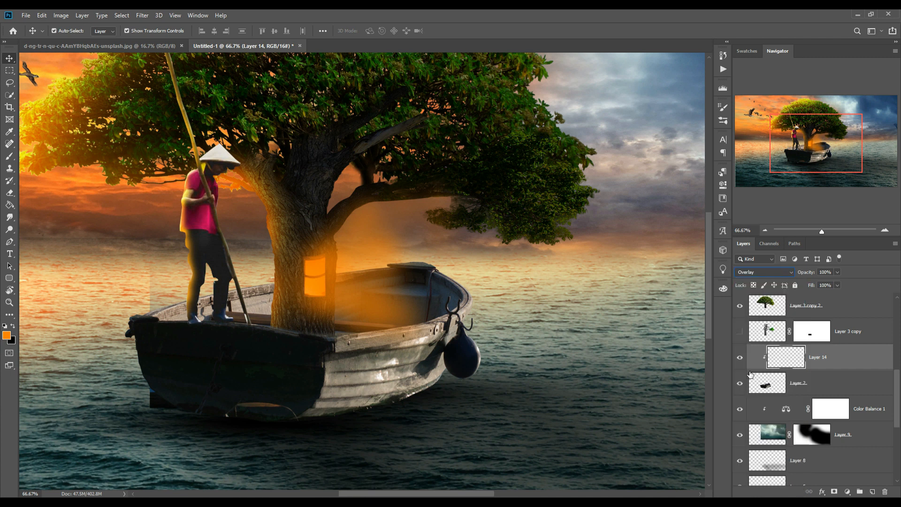
Switch the blend mode to Linear Dodge (Add), add an orange Solid Color fill clipped to the boat and fill its mask with black
click(758, 269)
click(759, 354)
click(849, 492)
click(846, 321)
key(Return)
click(9, 205)
click(93, 360)
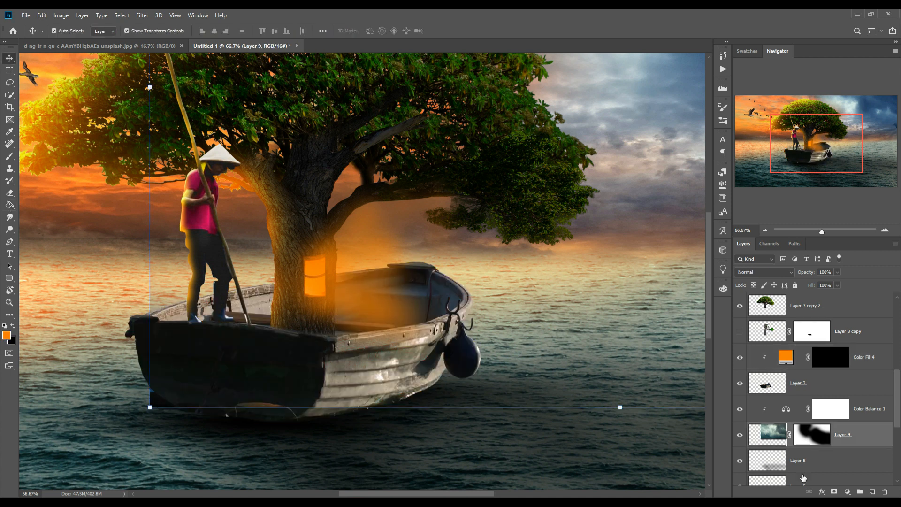
Paint black on Layer 9's mask to hide the storm image's hard edge beside the dark stern
click(10, 156)
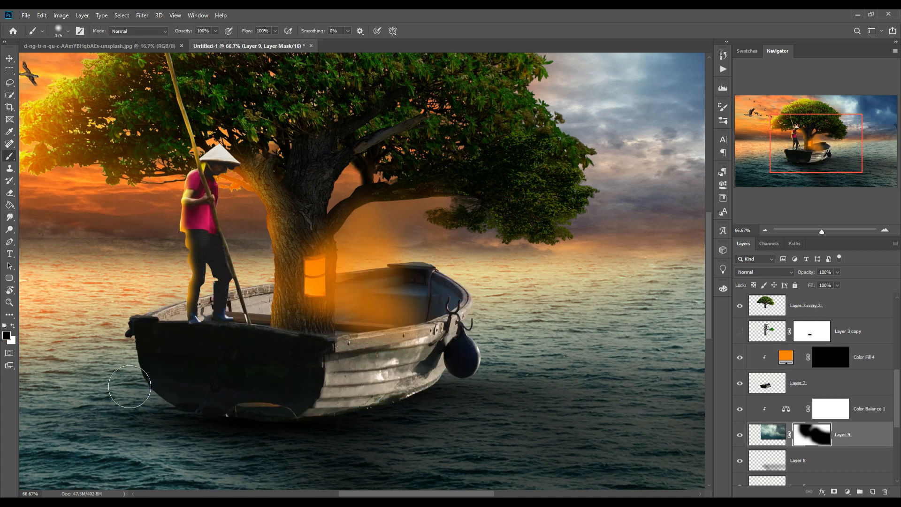
click(10, 58)
Paint white at 19% opacity on Color Fill 4's mask to light the boat's interior, rim and upper side
click(830, 357)
click(9, 157)
click(13, 326)
click(341, 326)
key(ctrl+z)
key(])
mouse_move(215, 31)
mouse_down()
mouse_move(169, 43)
mouse_move(217, 40)
mouse_up()
mouse_move(336, 335)
mouse_down()
mouse_move(455, 319)
mouse_move(343, 343)
mouse_move(479, 321)
mouse_move(451, 289)
mouse_up()
Clip a new layer above Color Fill 4 and shade the lower hull with black at 19% brush opacity
click(872, 492)
alt+click(860, 370)
key(])
key(])
drag(489, 422, 477, 434)
key(ctrl+z)
key(x)
mouse_move(413, 413)
mouse_down()
mouse_move(438, 457)
mouse_move(323, 417)
mouse_up()
mouse_move(323, 417)
mouse_down()
mouse_move(426, 465)
mouse_move(537, 398)
mouse_up()
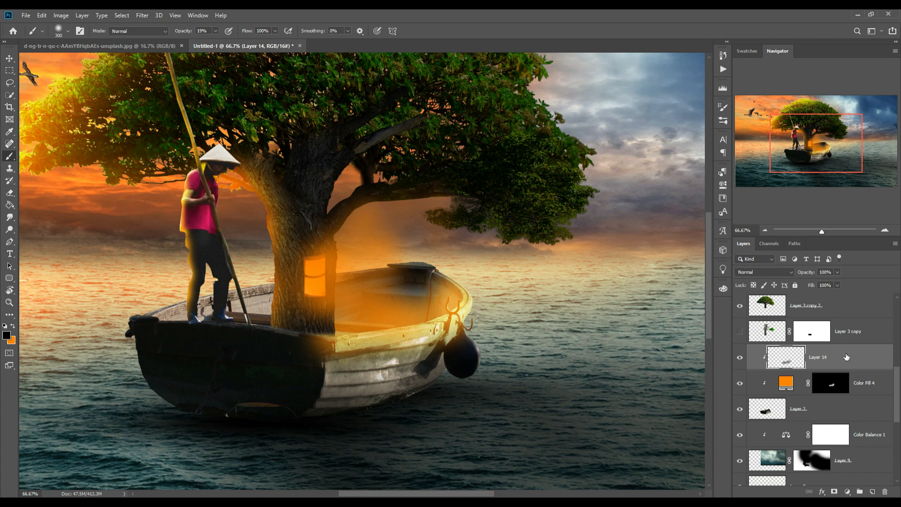
Clip a 50% gray Overlay layer above Layer 14 and retouch the hull's light and shadow on it
click(873, 491)
right_click(852, 358)
click(770, 283)
click(9, 230)
click(766, 272)
click(751, 402)
click(41, 16)
click(52, 161)
click(502, 147)
mouse_move(408, 361)
mouse_down()
mouse_move(336, 372)
mouse_move(320, 390)
mouse_move(330, 375)
mouse_move(324, 403)
mouse_up()
key(v)
key(ctrl+0)
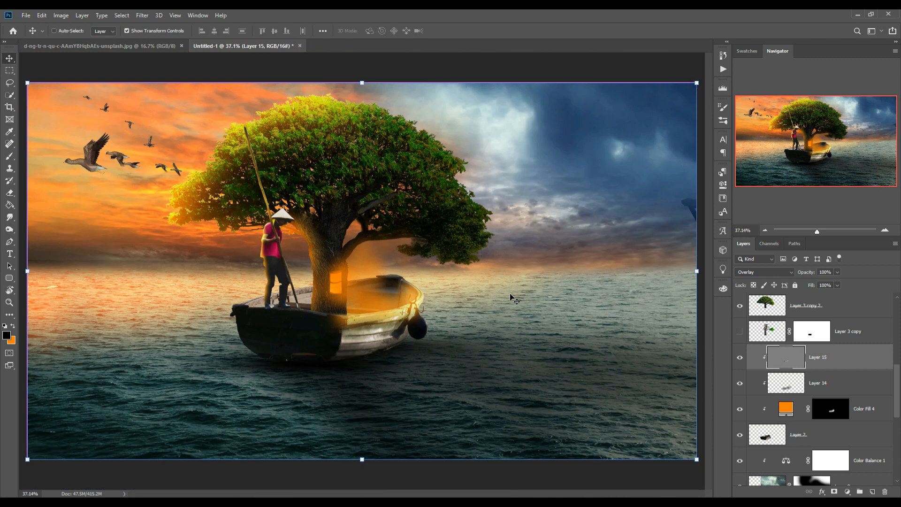
Add a layer above Color Balance 1 and darken the storm sky and adjoining sea with a large black brush at 19% opacity
key(ctrl+minus)
scroll(882, 382, down, 4)
click(873, 357)
key(ctrl+shift+alt+n)
key(b)
key(ctrl+minus)
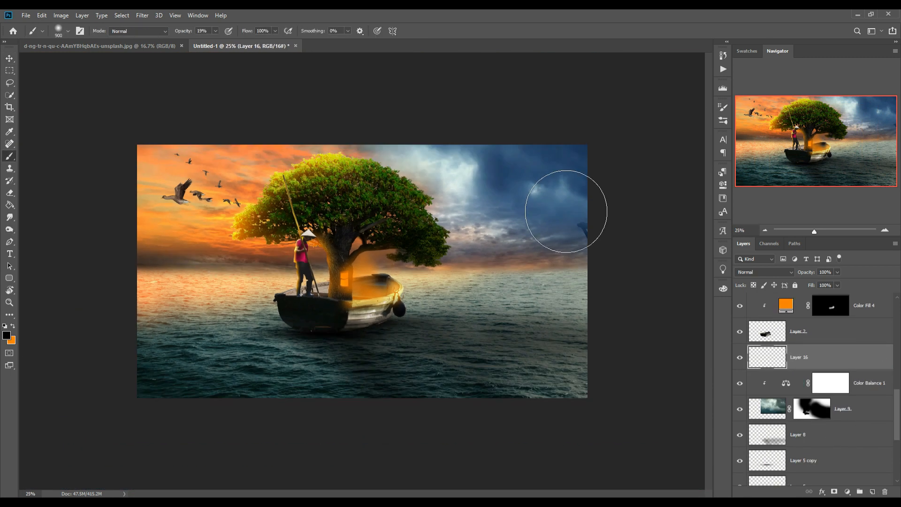
mouse_move(477, 202)
mouse_down()
mouse_move(604, 332)
mouse_move(600, 258)
mouse_move(755, 413)
mouse_up()
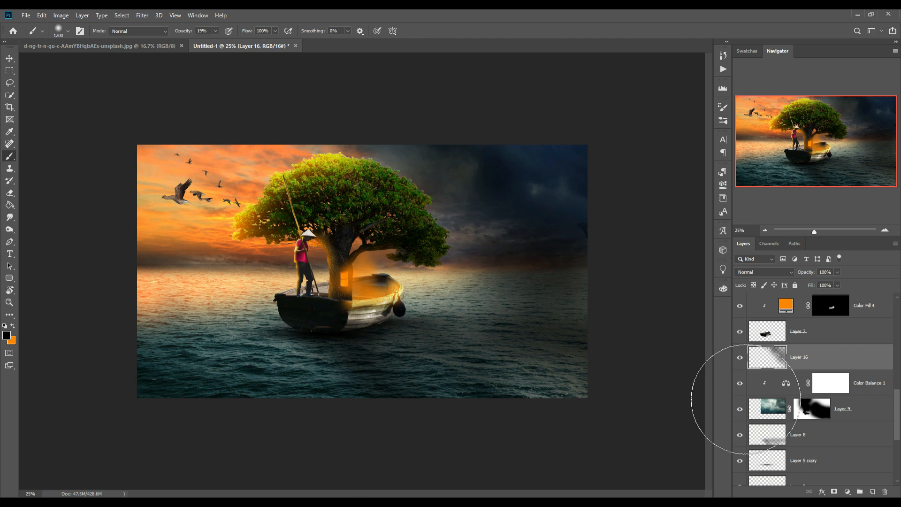
key(v)
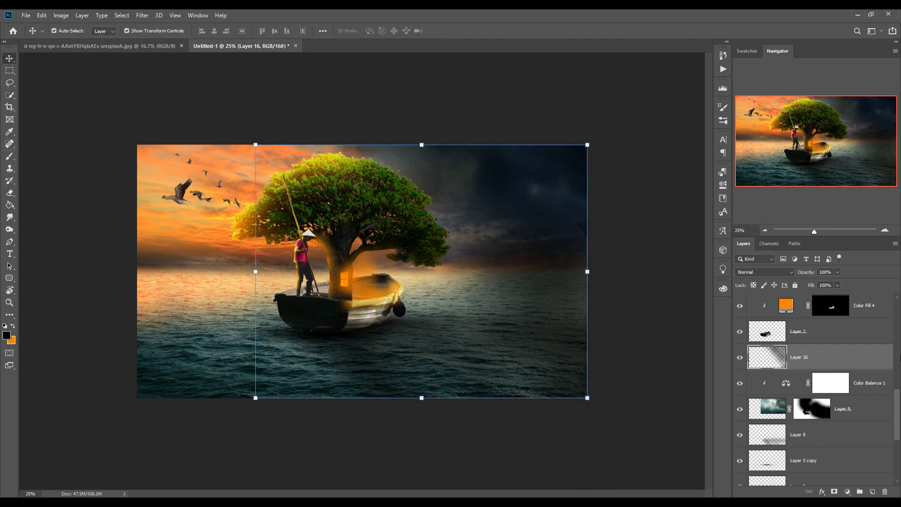
Stamp all visible layers into a new layer above Color Fill 3 and convert it to a smart object
click(872, 308)
scroll(872, 317, up, 5)
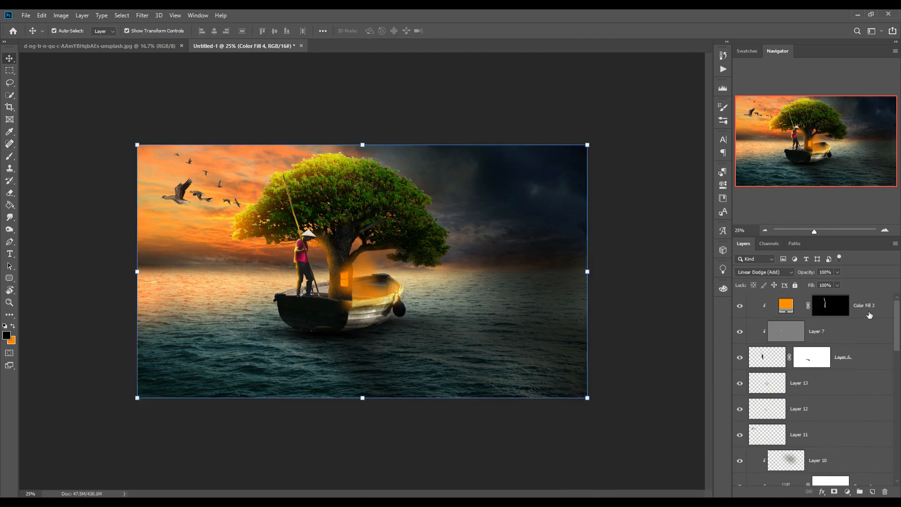
click(883, 312)
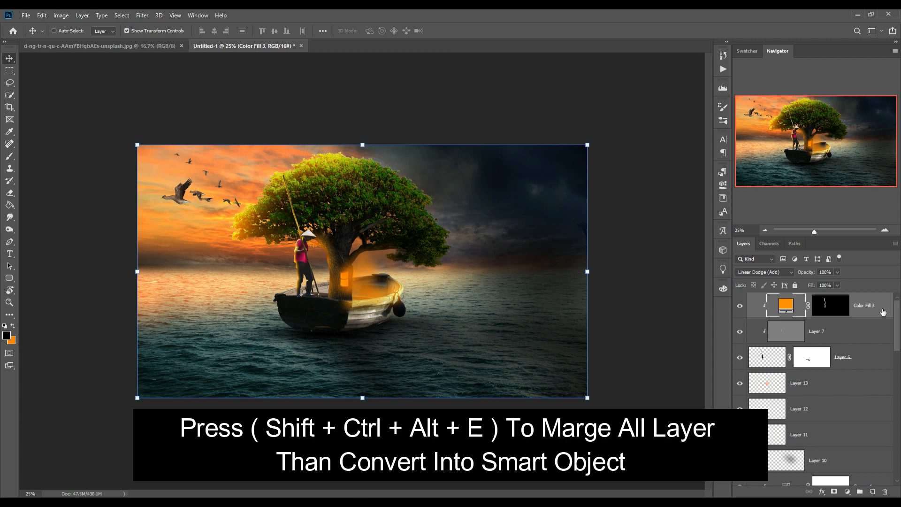
key(ctrl+shift+alt+e)
right_click(868, 309)
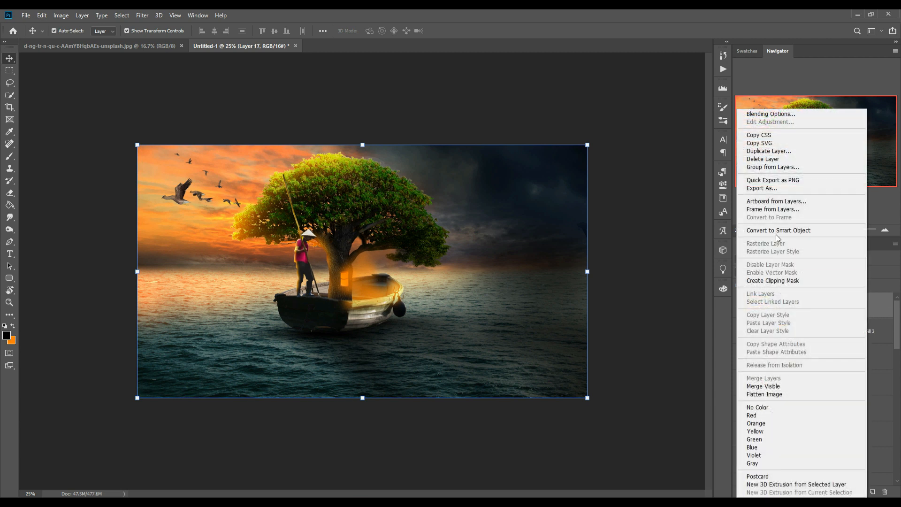
click(776, 233)
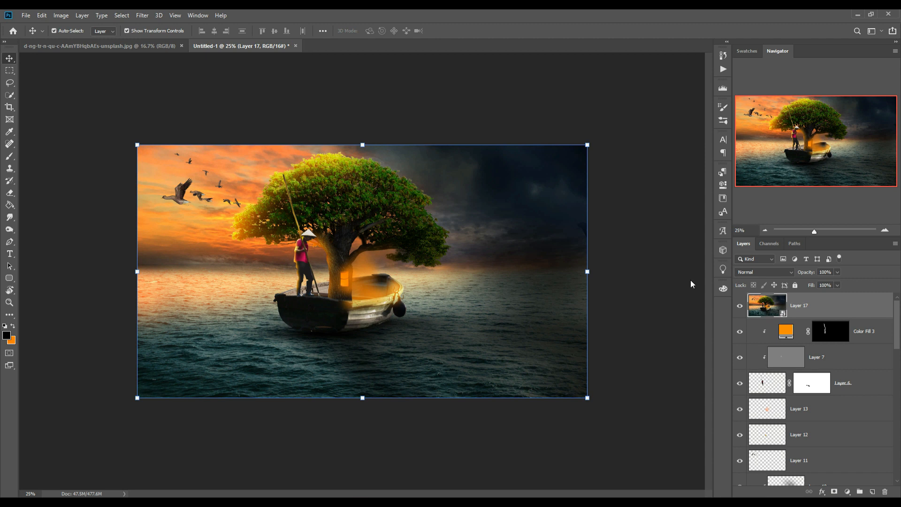
In a Camera Raw Filter on Layer 17, set the tone curve to Highlights +12, Lights +14, Darks -4, Shadows +14 and the sharpening amount to 59
click(142, 15)
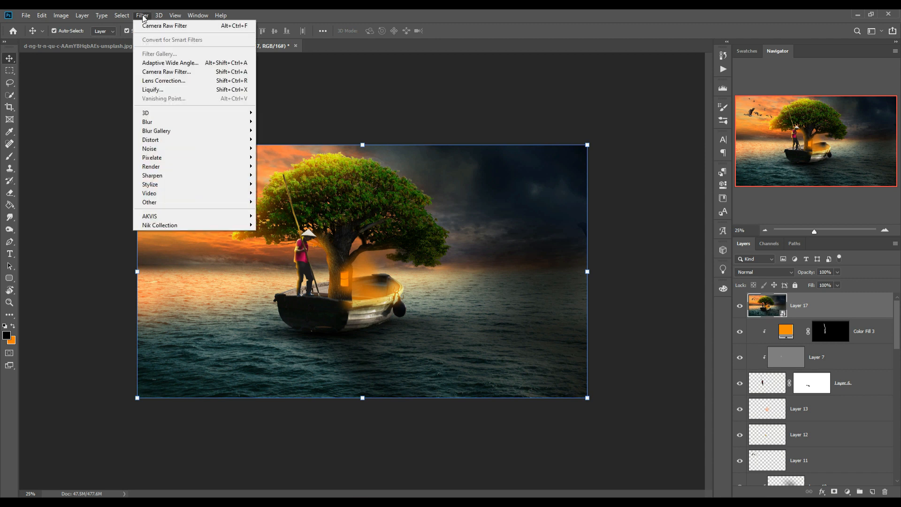
click(142, 72)
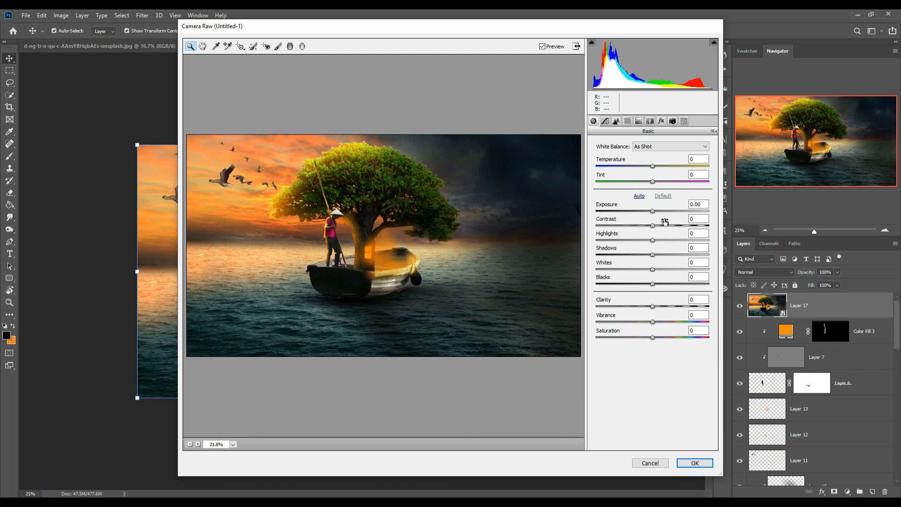
mouse_move(654, 228)
mouse_down()
mouse_move(662, 228)
mouse_move(654, 228)
mouse_up()
click(606, 122)
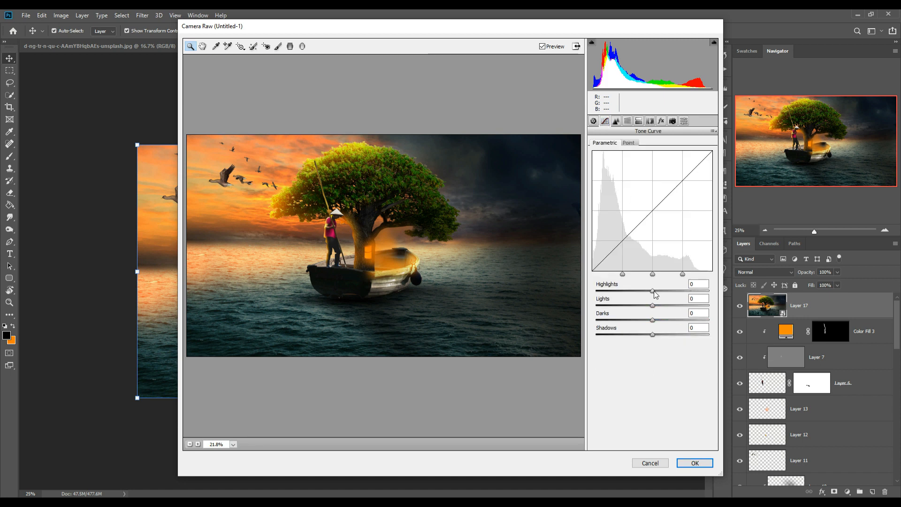
drag(656, 292, 660, 335)
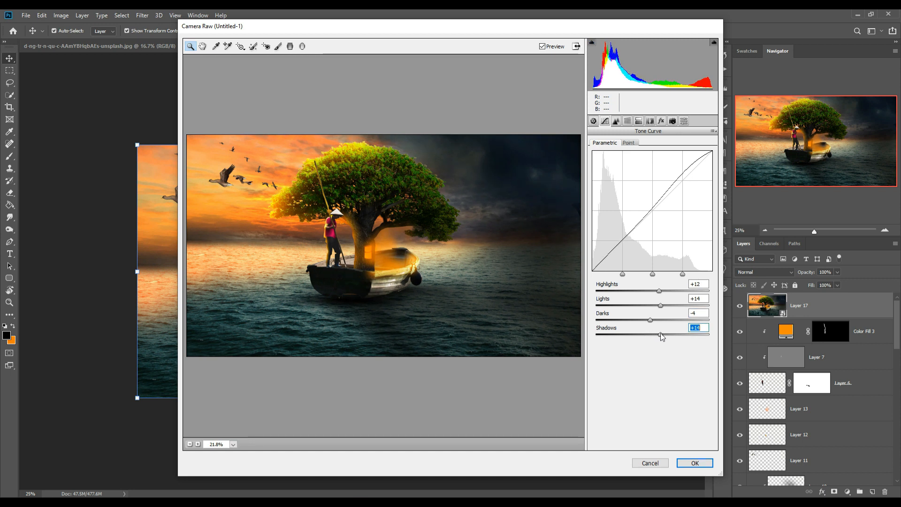
click(617, 122)
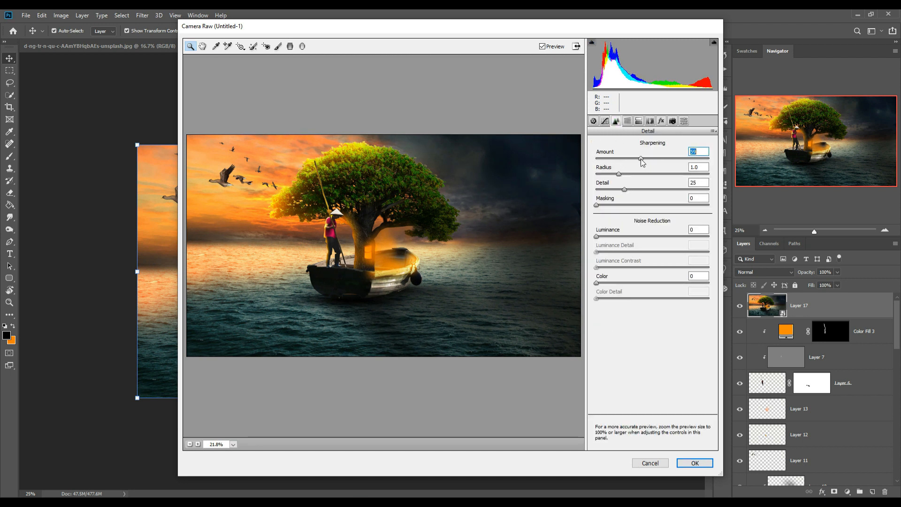
Split-tone the image with highlights at hue 48, saturation 18 and shadows at hue 218, saturation 18, and apply the Camera Raw Filter
click(639, 121)
drag(596, 158, 617, 174)
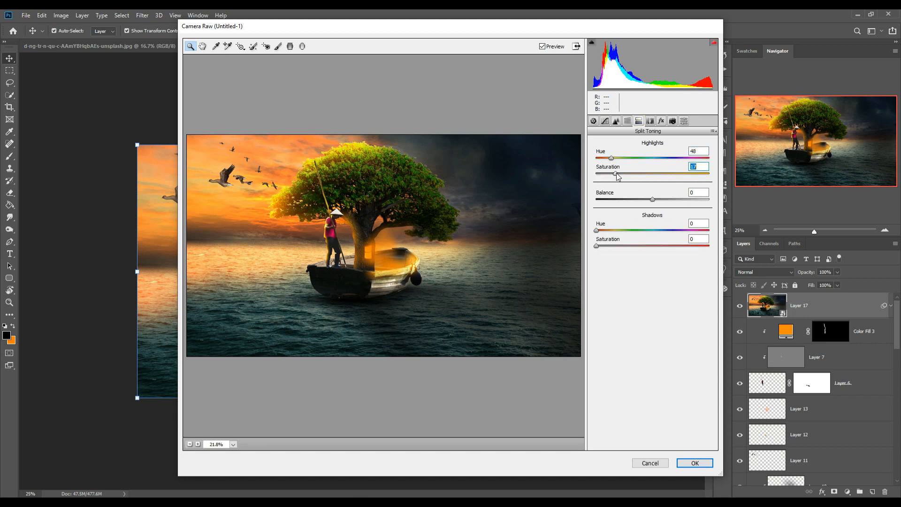
drag(597, 230, 650, 230)
drag(596, 245, 609, 246)
drag(658, 230, 666, 230)
drag(611, 246, 618, 244)
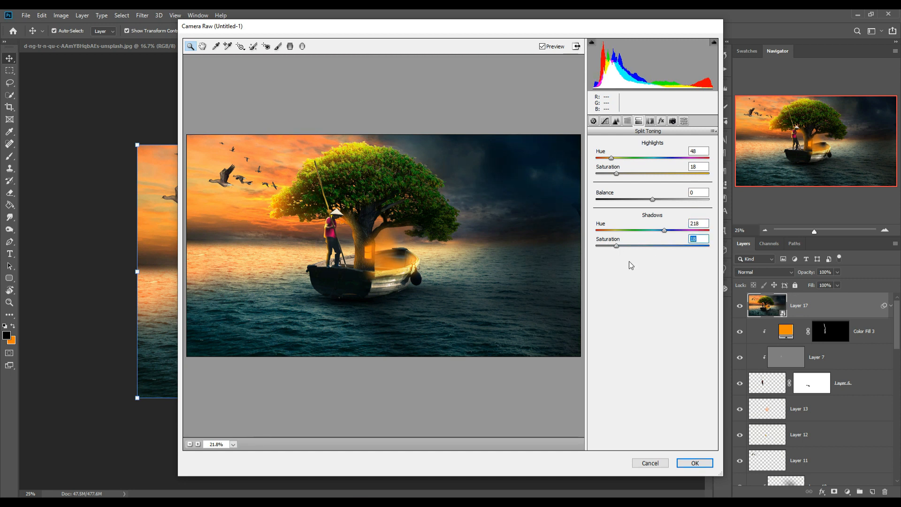
click(690, 464)
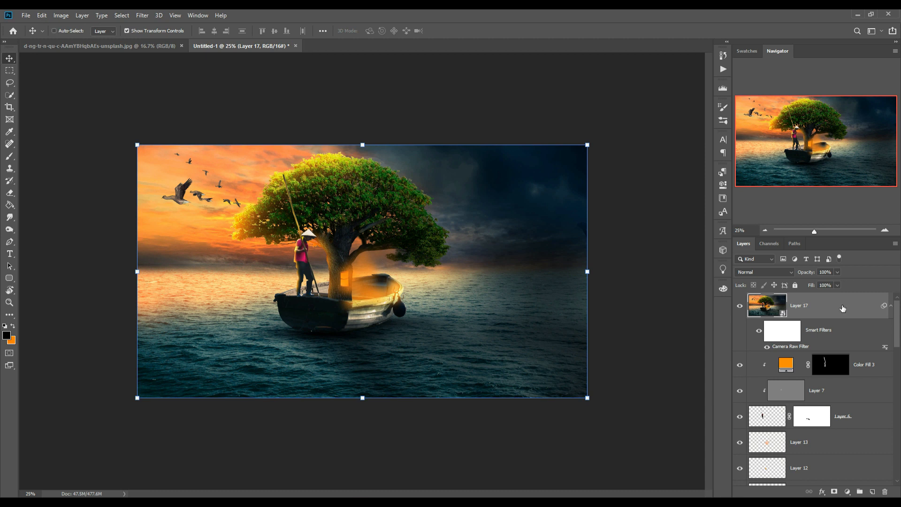
Stamp all visible layers into a new layer above the filtered Layer 17
key(ctrl+alt+shift+e)
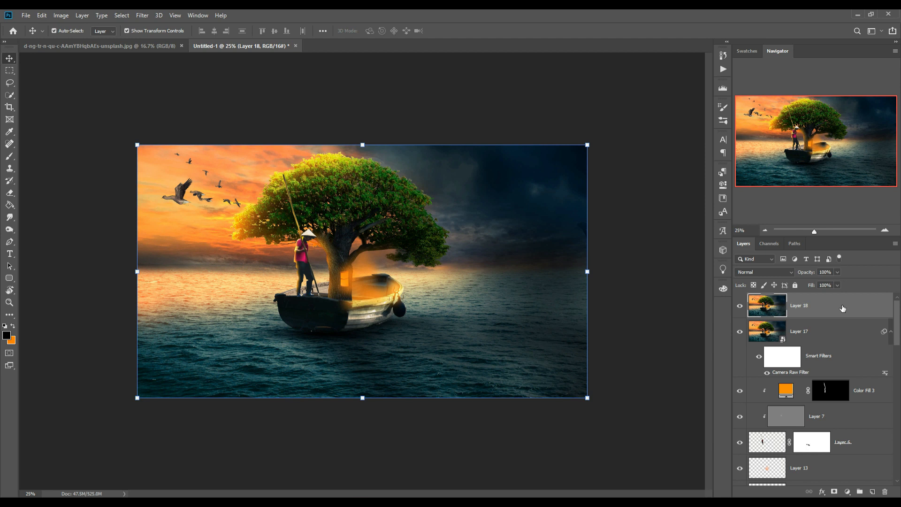